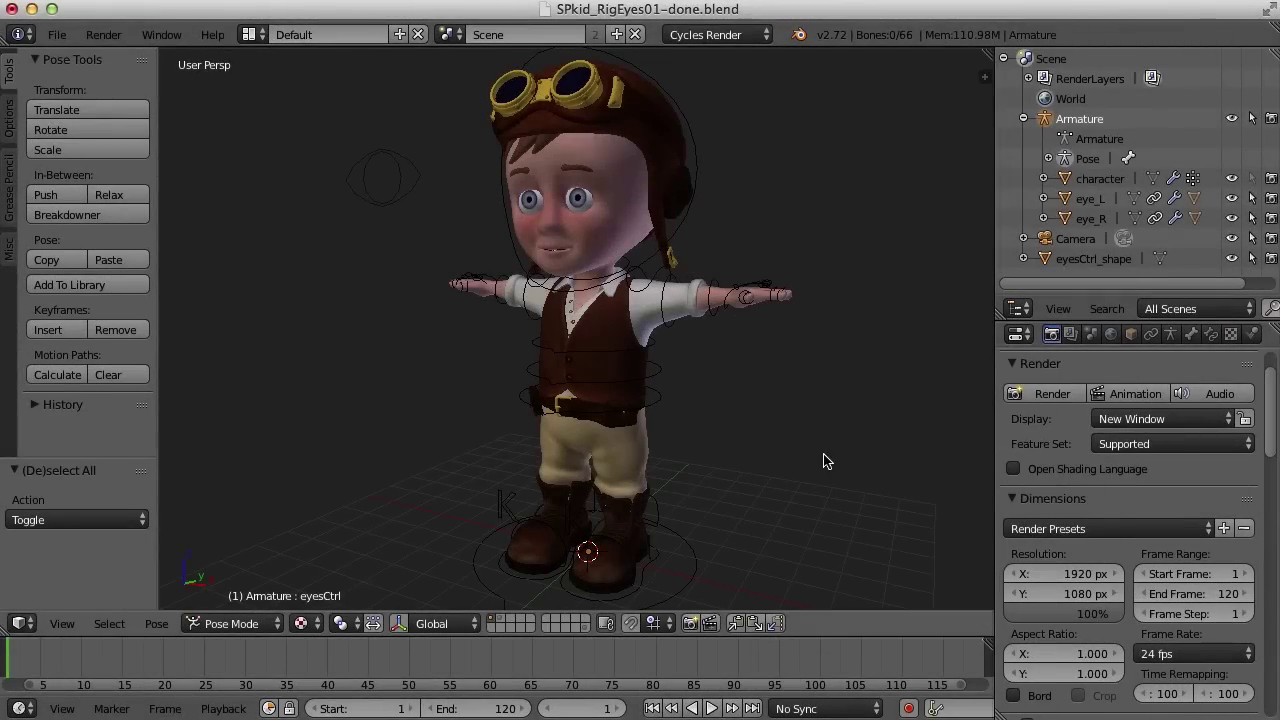
# Test the finished rig by moving the eyesCtrl bone and the MasterCtrl bone, restoring both to their original positions.
pyautogui.rightClick(393, 207)
pyautogui.press('g')
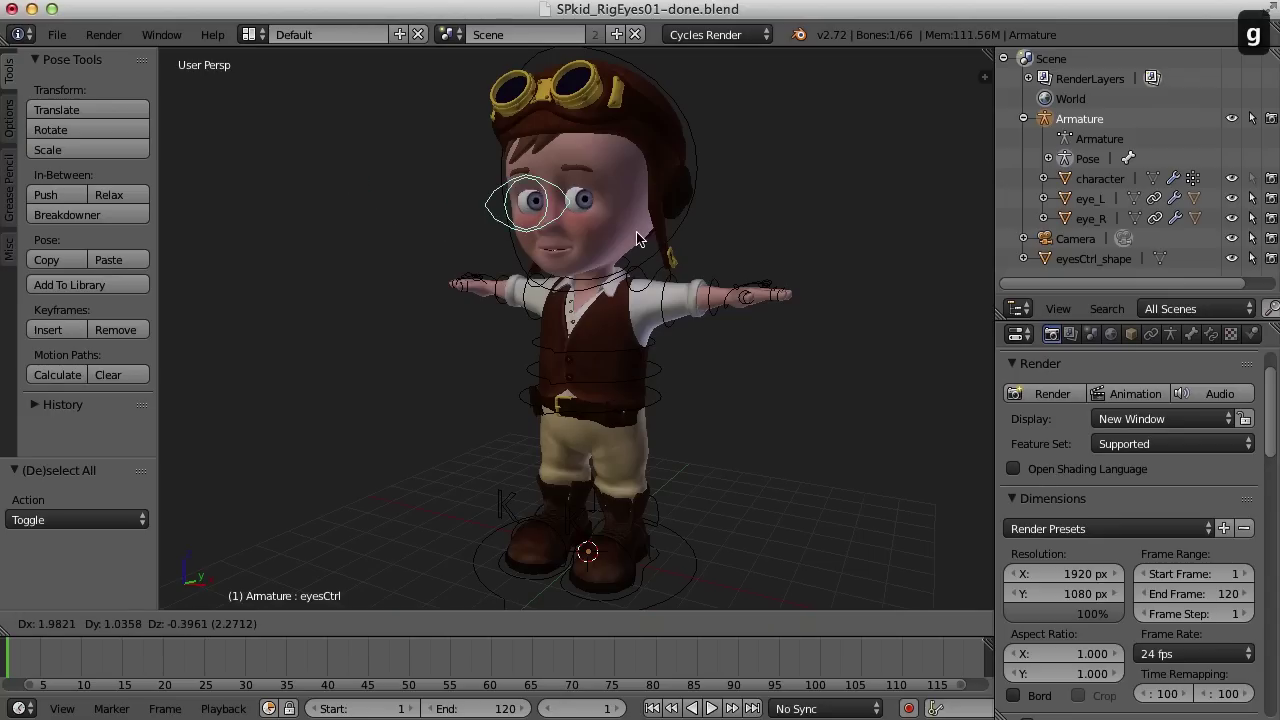
pyautogui.click(390, 205)
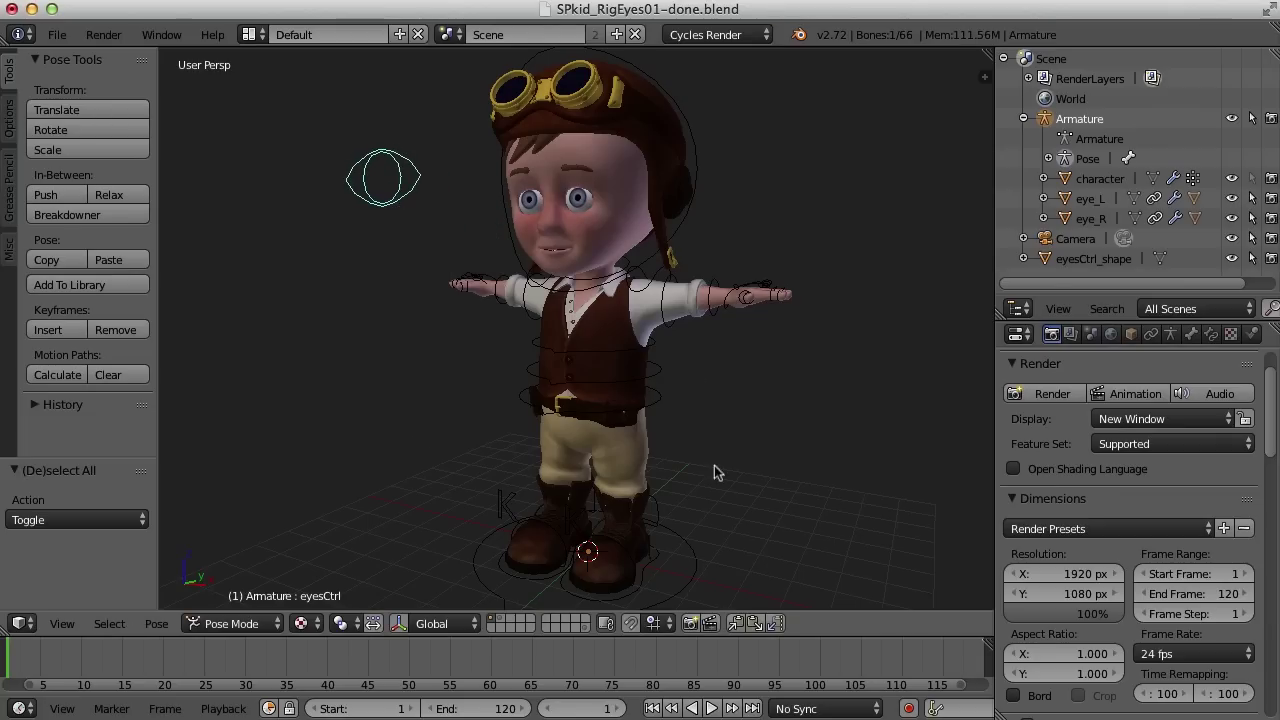
pyautogui.rightClick(698, 571)
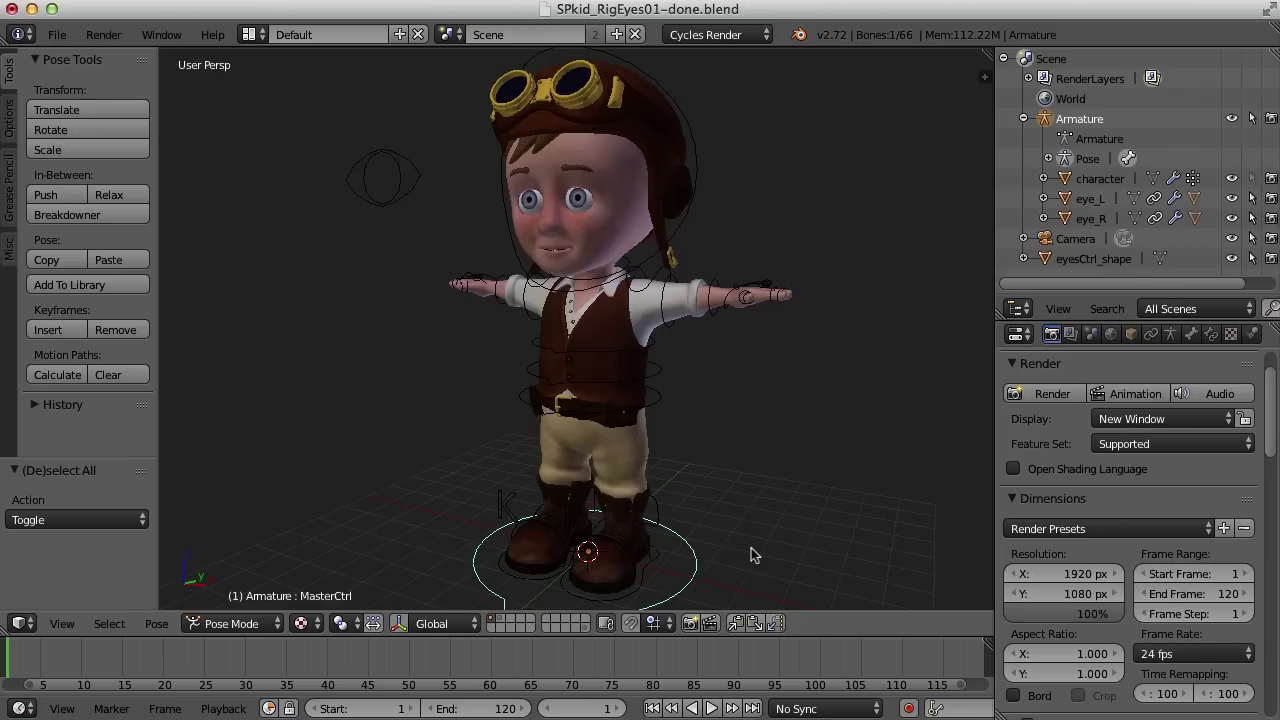
pyautogui.press('g')
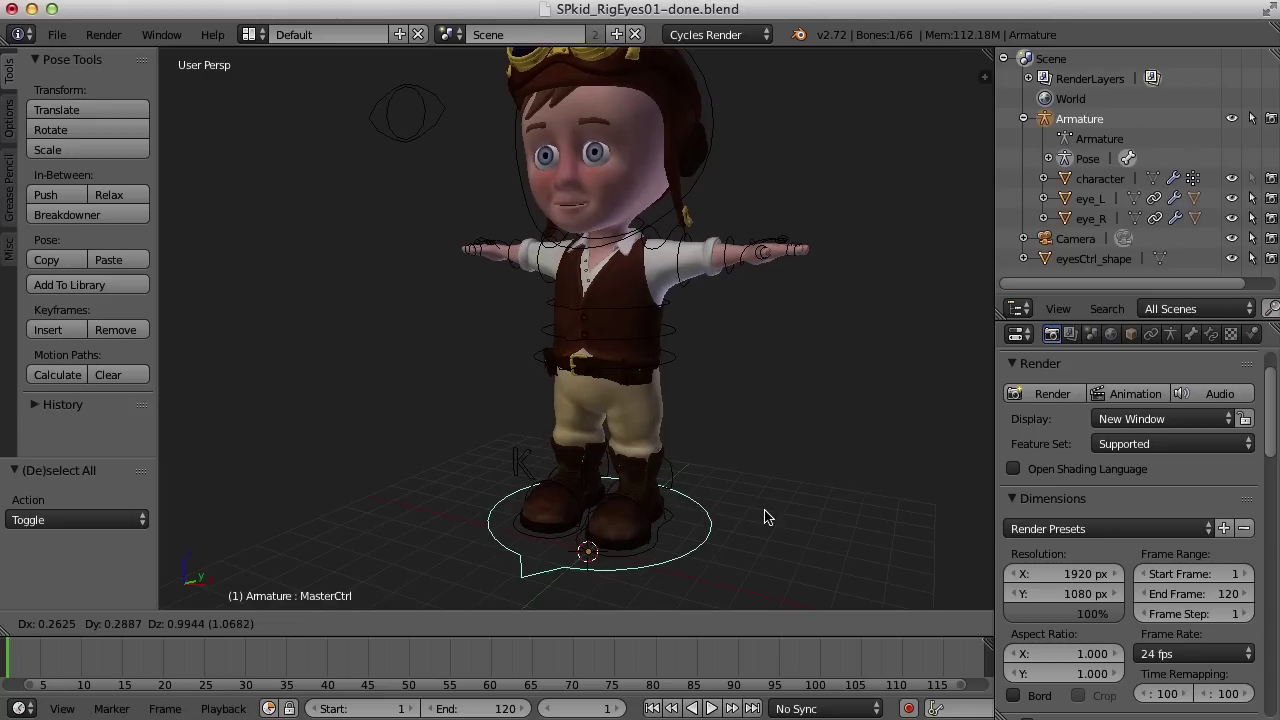
pyautogui.press('Escape')
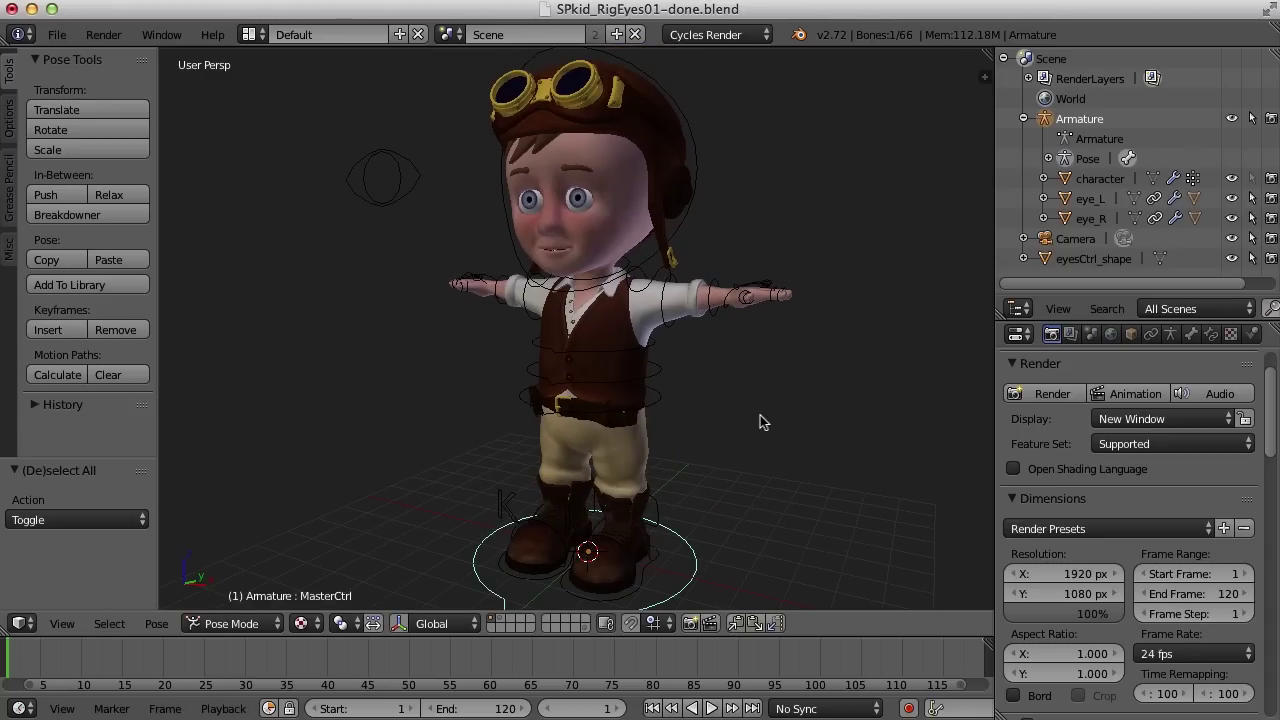
# Test how the eyes behave in the finished rig by freely rotating the head bone.
pyautogui.rightClick(678, 234)
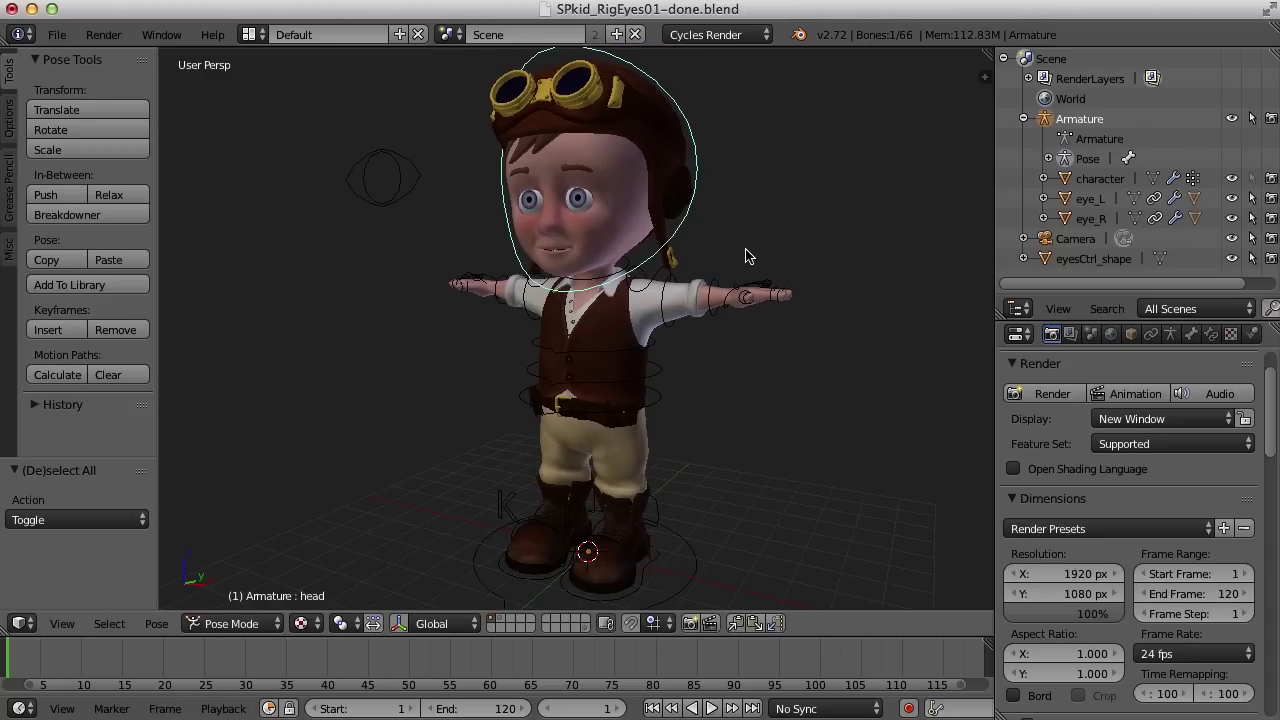
pyautogui.press('r')
pyautogui.press('r')
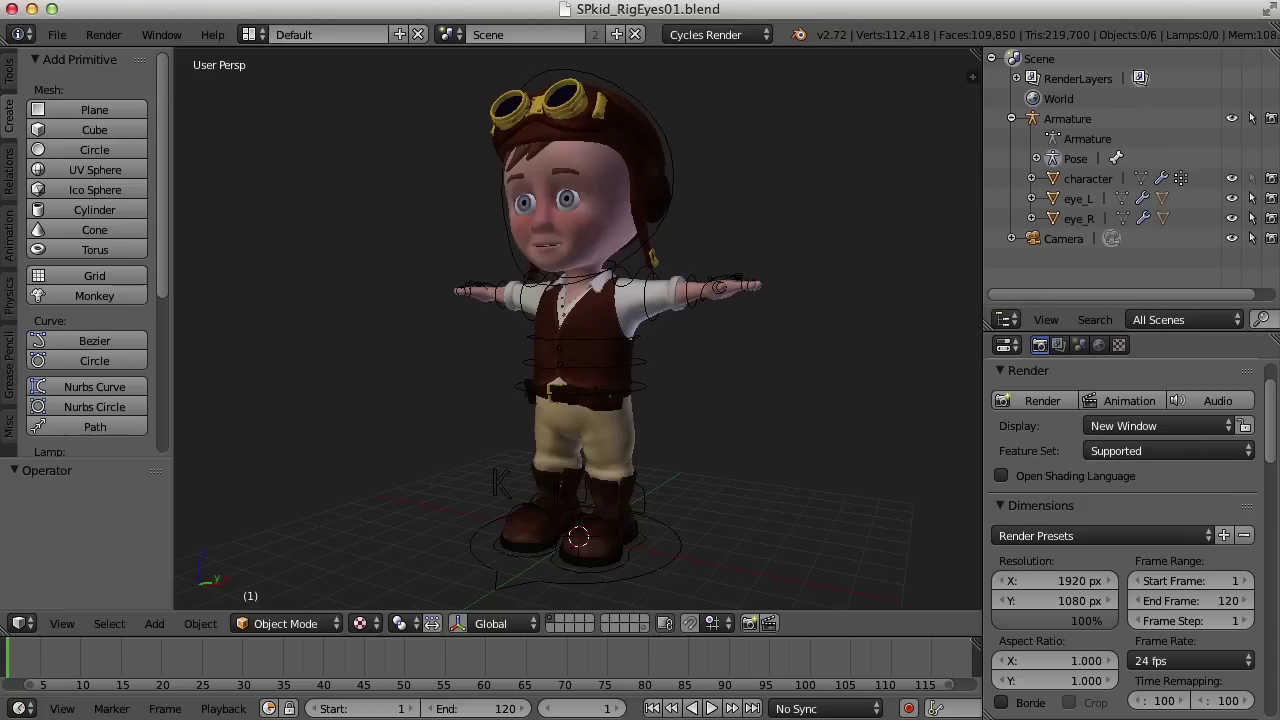
# Select the character's armature in SPkid_RigEyes01.blend and switch it to Edit Mode.
pyautogui.rightClick(685, 557)
pyautogui.hotkey('ctrl', 'Tab')
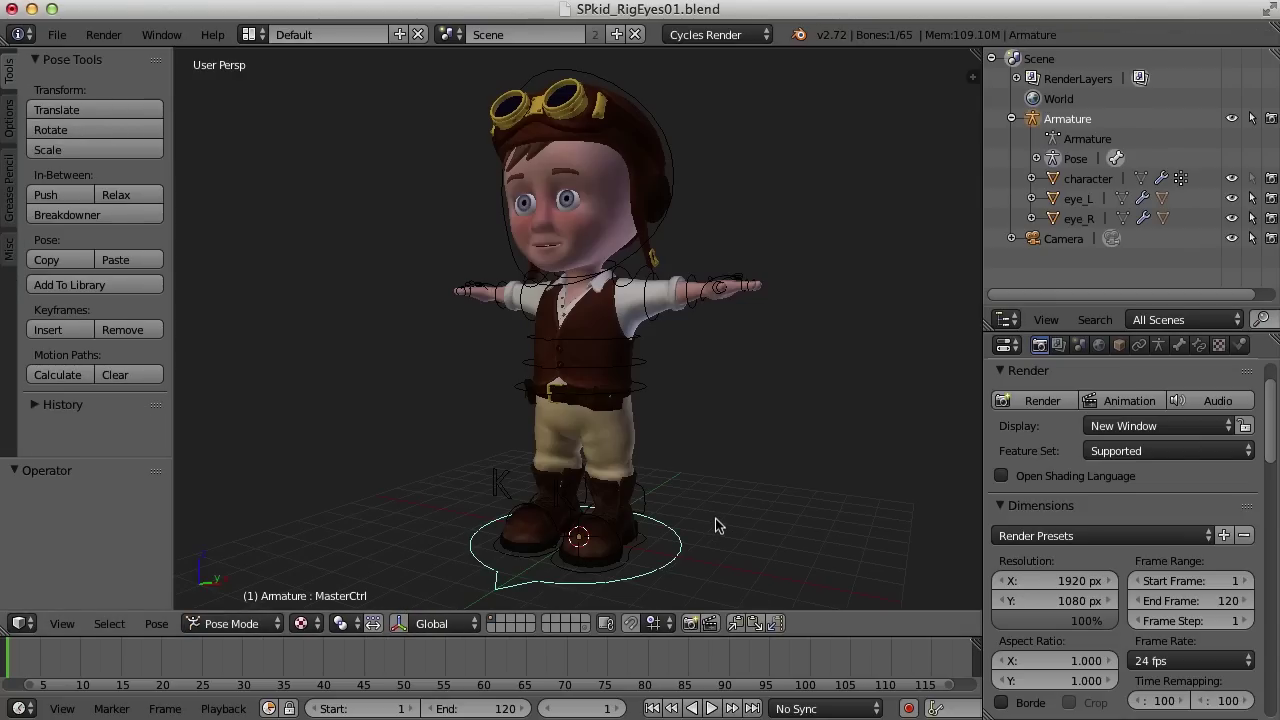
pyautogui.click(255, 630)
pyautogui.click(245, 604)
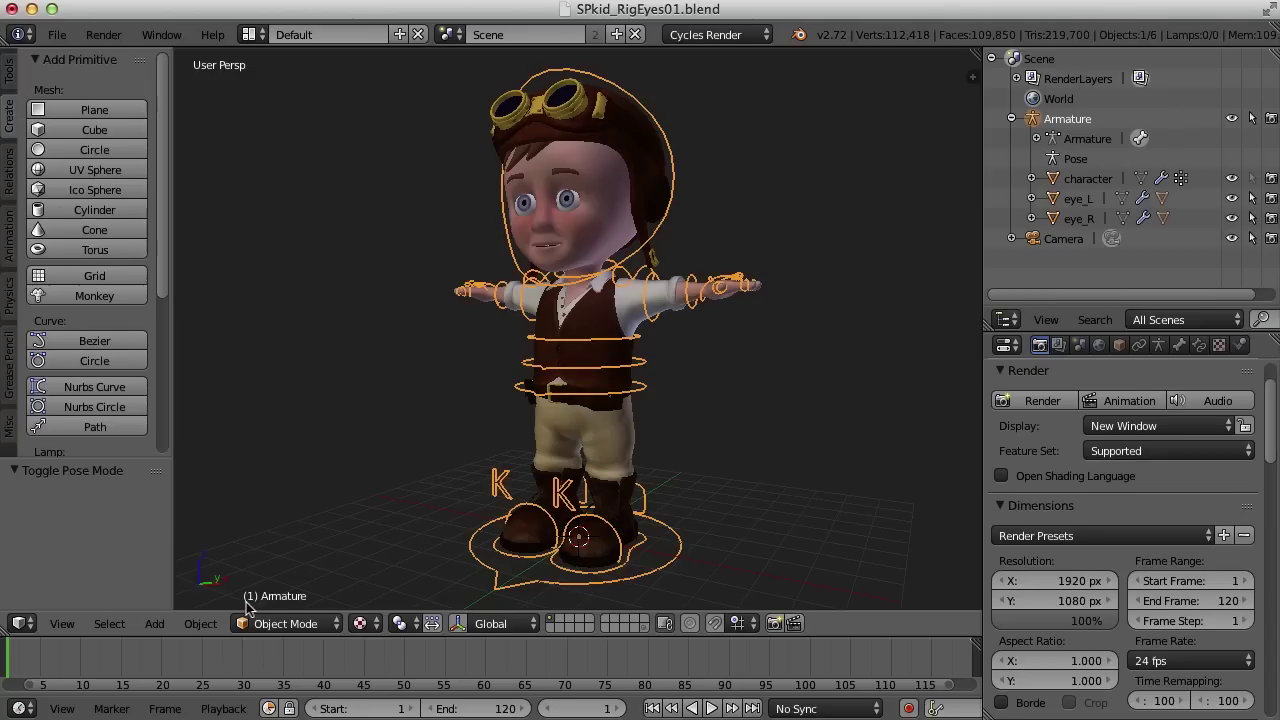
pyautogui.click(272, 626)
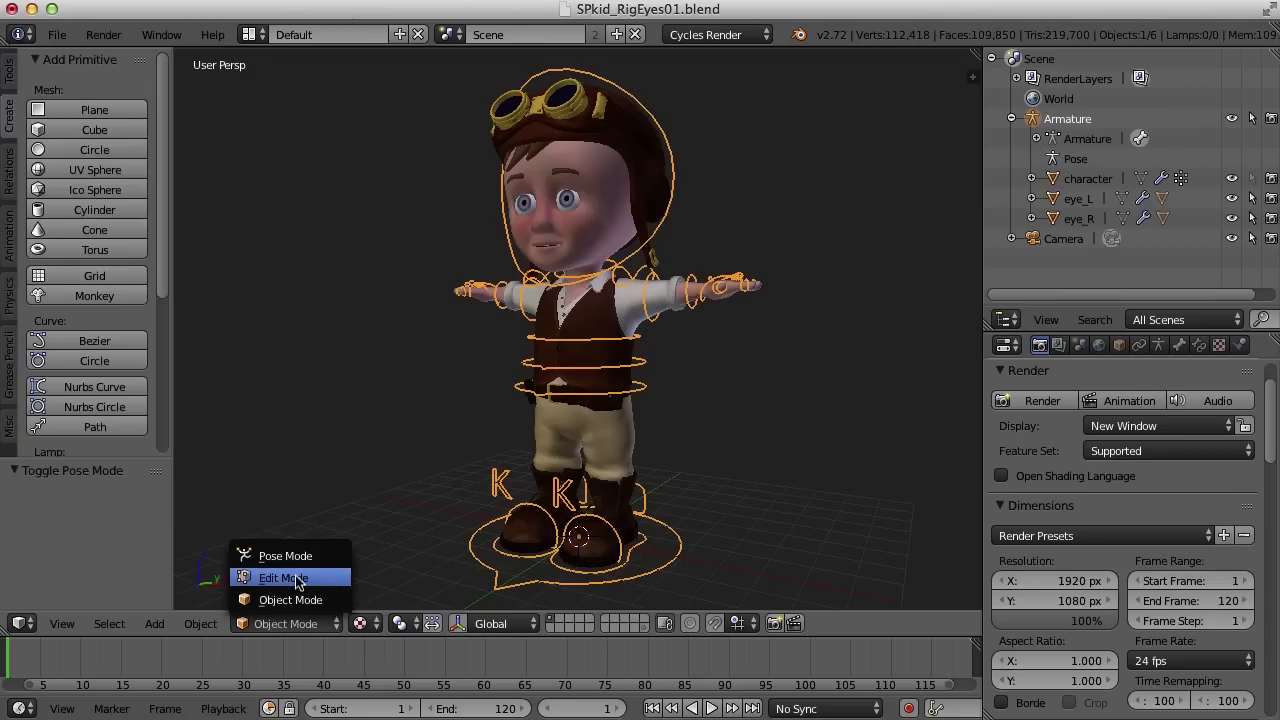
pyautogui.click(292, 578)
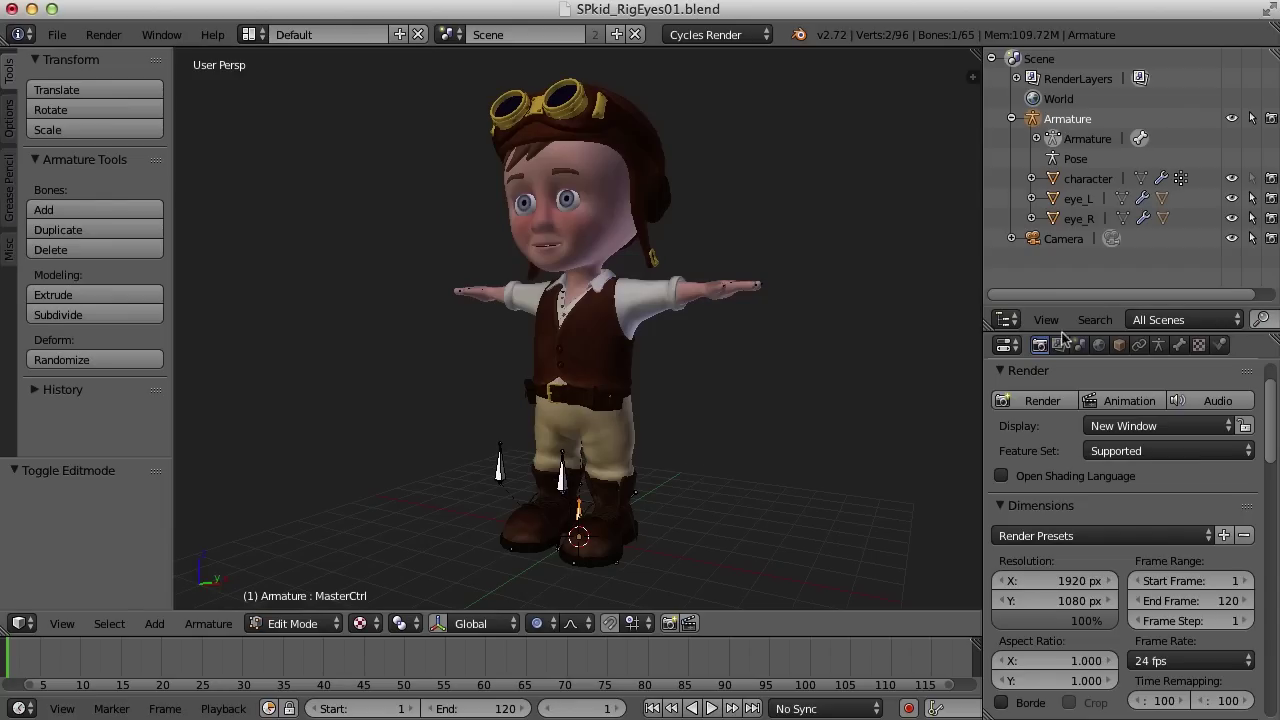
# Enable X-Ray display for the armature so its bones show through the character mesh.
pyautogui.click(1159, 346)
pyautogui.moveTo(1272, 390); pyautogui.dragTo(1272, 484)
pyautogui.click(1139, 499)
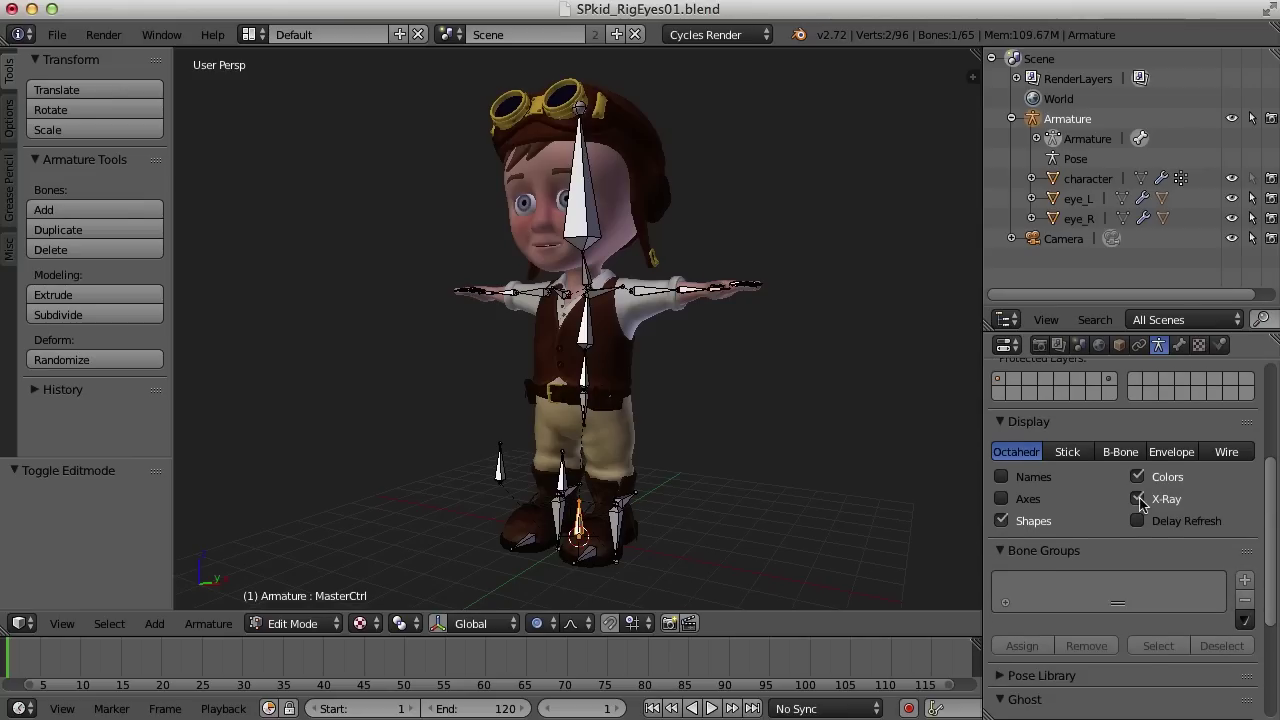
# Duplicate the head bone in place and move the copy about -7.25 units along global Y, in front of the face.
pyautogui.moveTo(811, 426); pyautogui.dragTo(799, 371, button='middle')
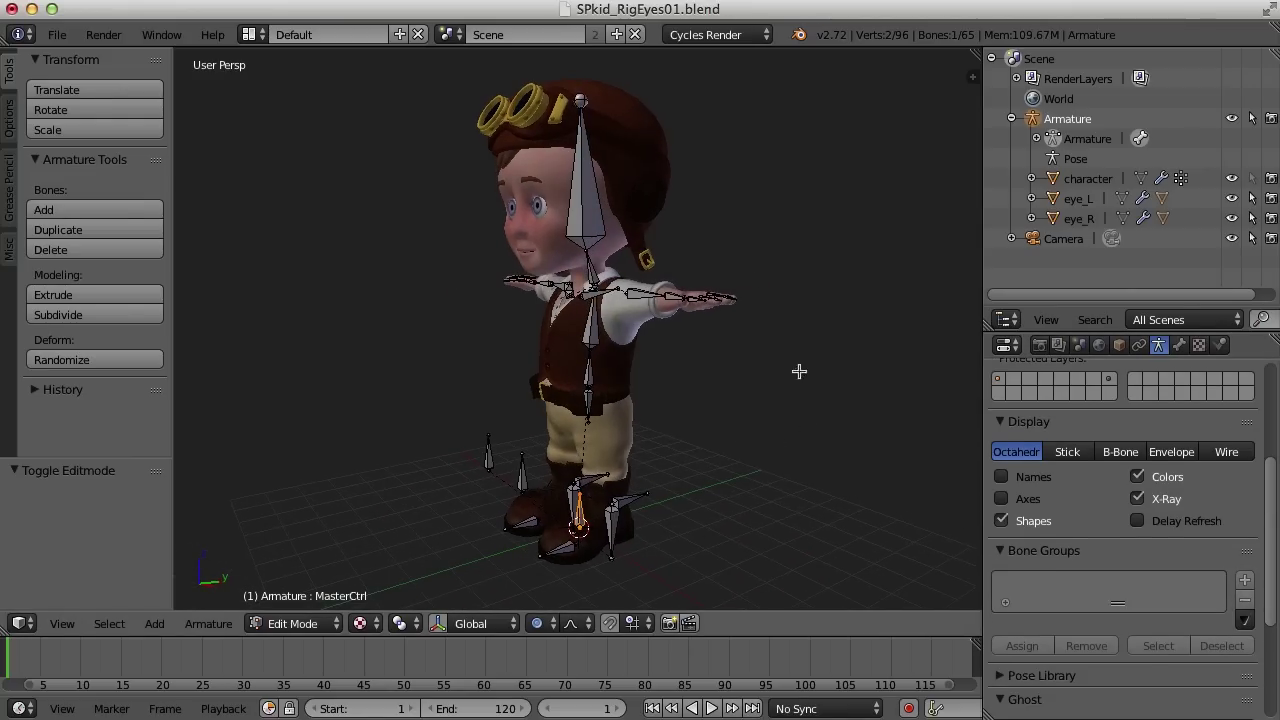
pyautogui.rightClick(586, 216)
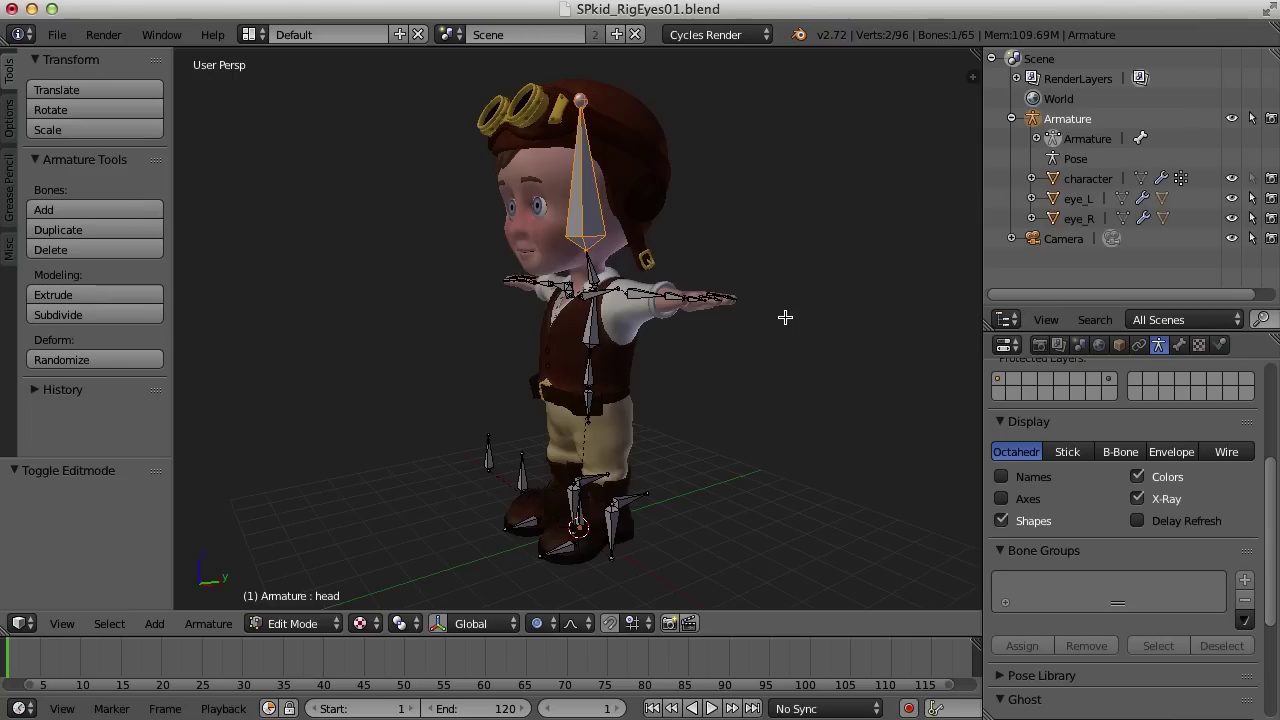
pyautogui.hotkey('shift', 'd')
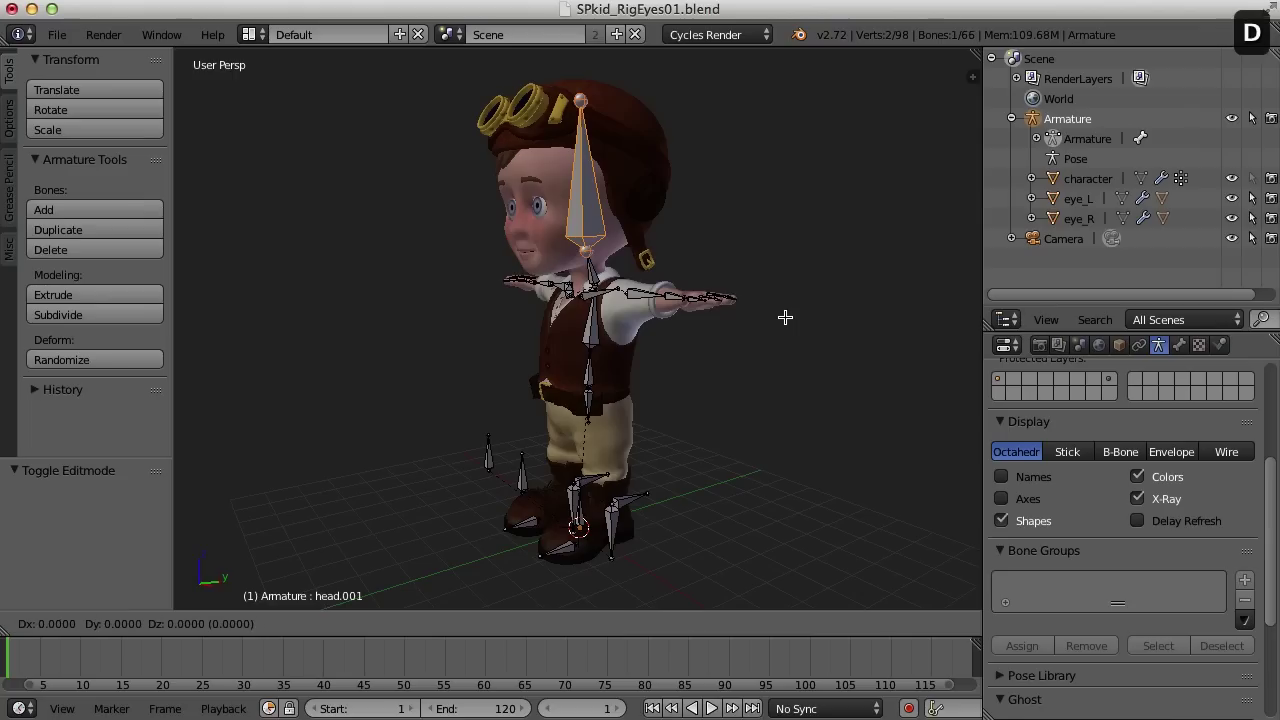
pyautogui.rightClick(785, 317)
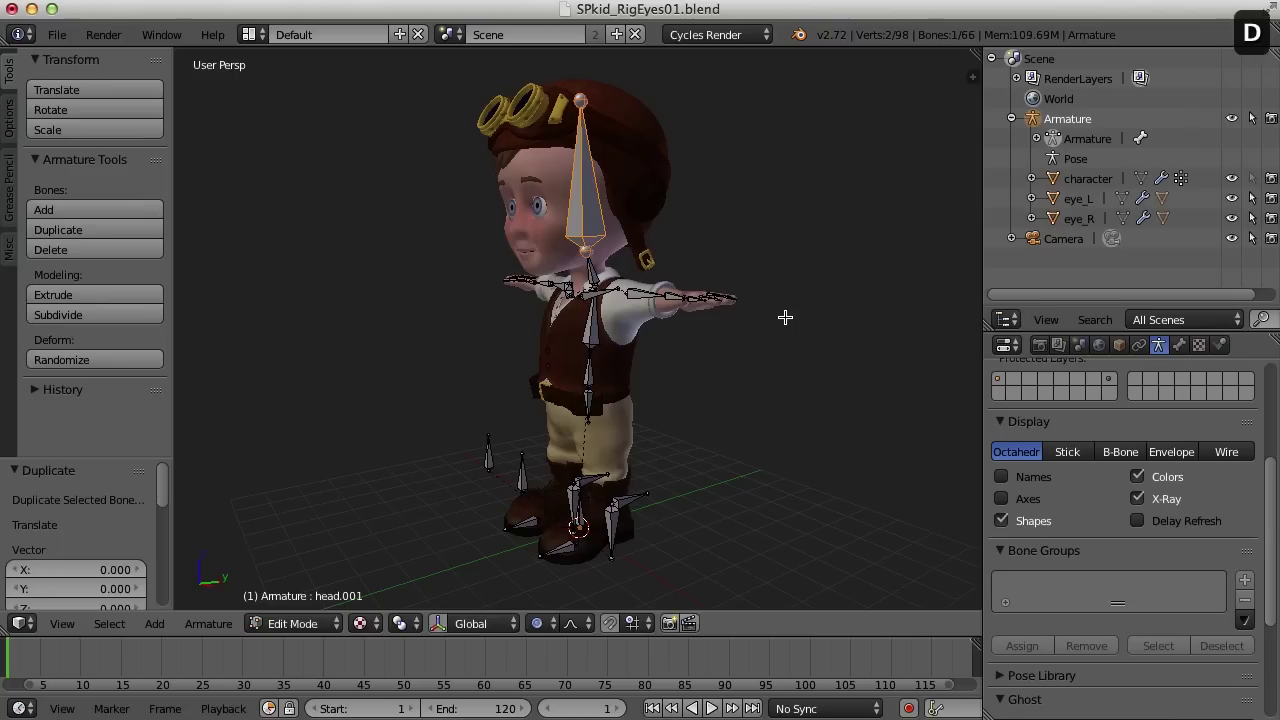
pyautogui.click(437, 623)
pyautogui.moveTo(797, 211); pyautogui.dragTo(755, 265, button='middle')
pyautogui.moveTo(650, 177); pyautogui.dragTo(332, 210)
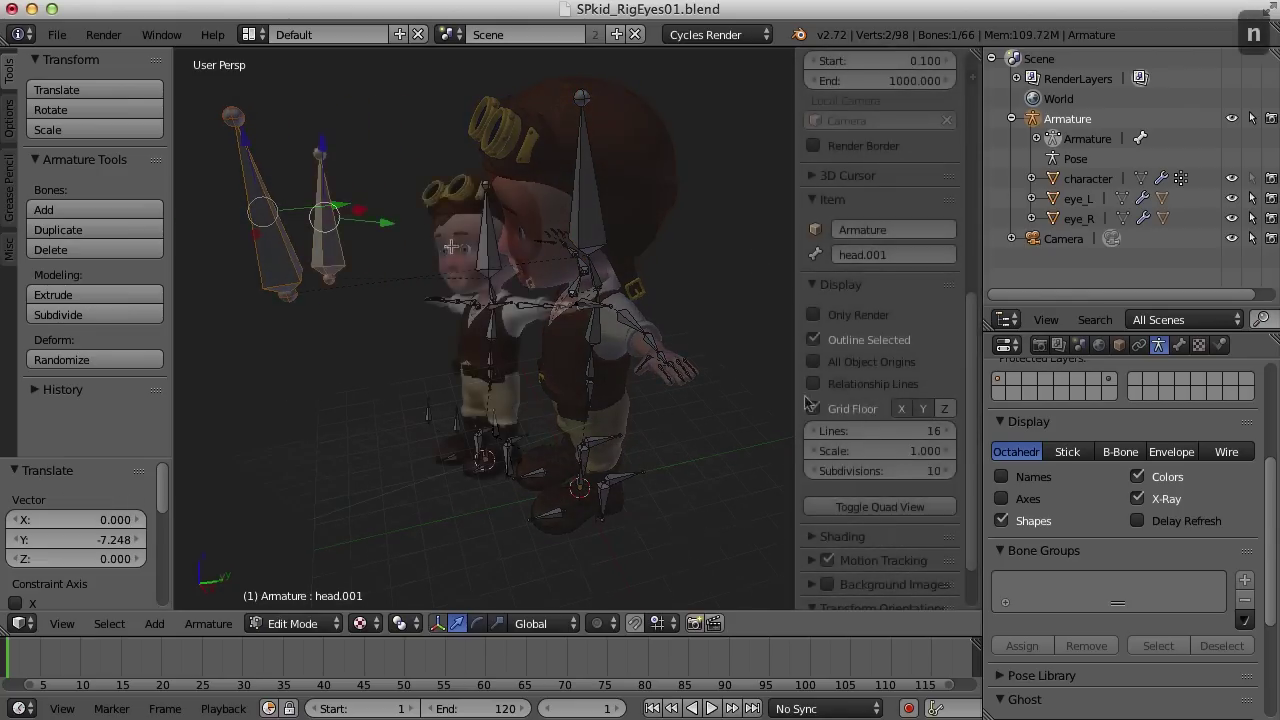
# Rename the duplicated head bone to eyesCtrl and scale it down to about 0.496.
pyautogui.scroll(-2, 855, 380)
pyautogui.scroll(-1, 855, 381)
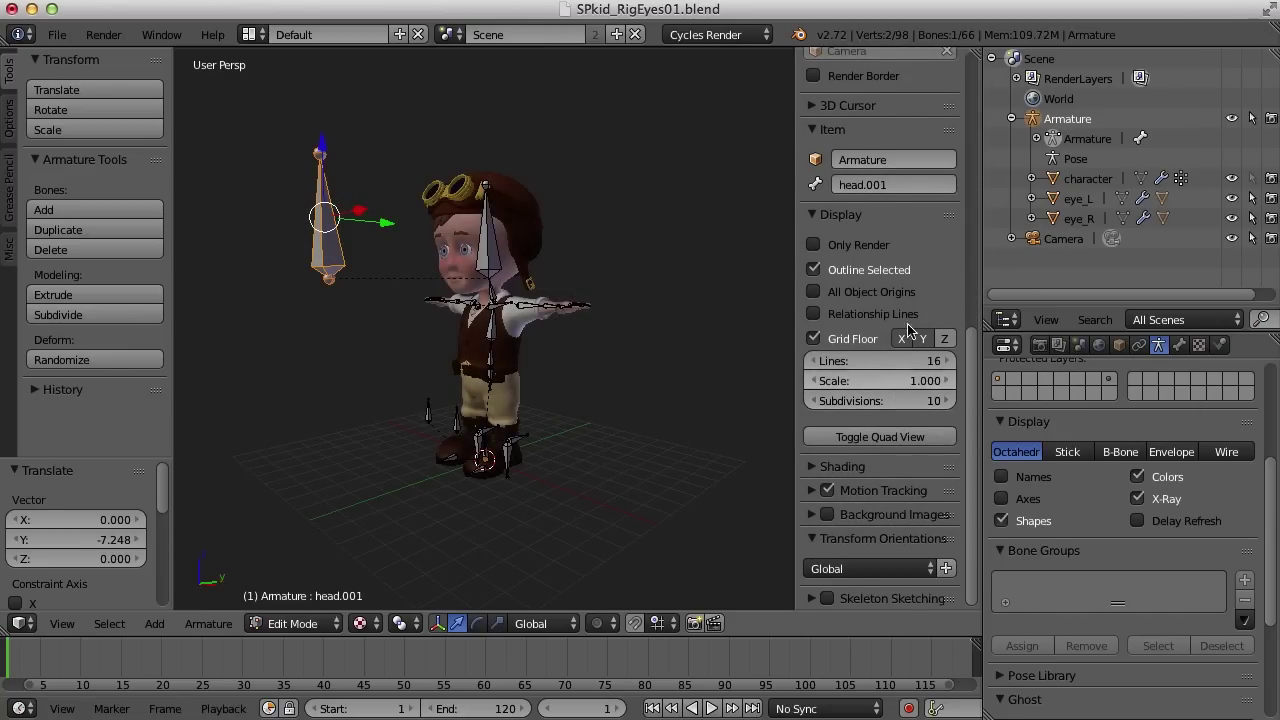
pyautogui.click(882, 185)
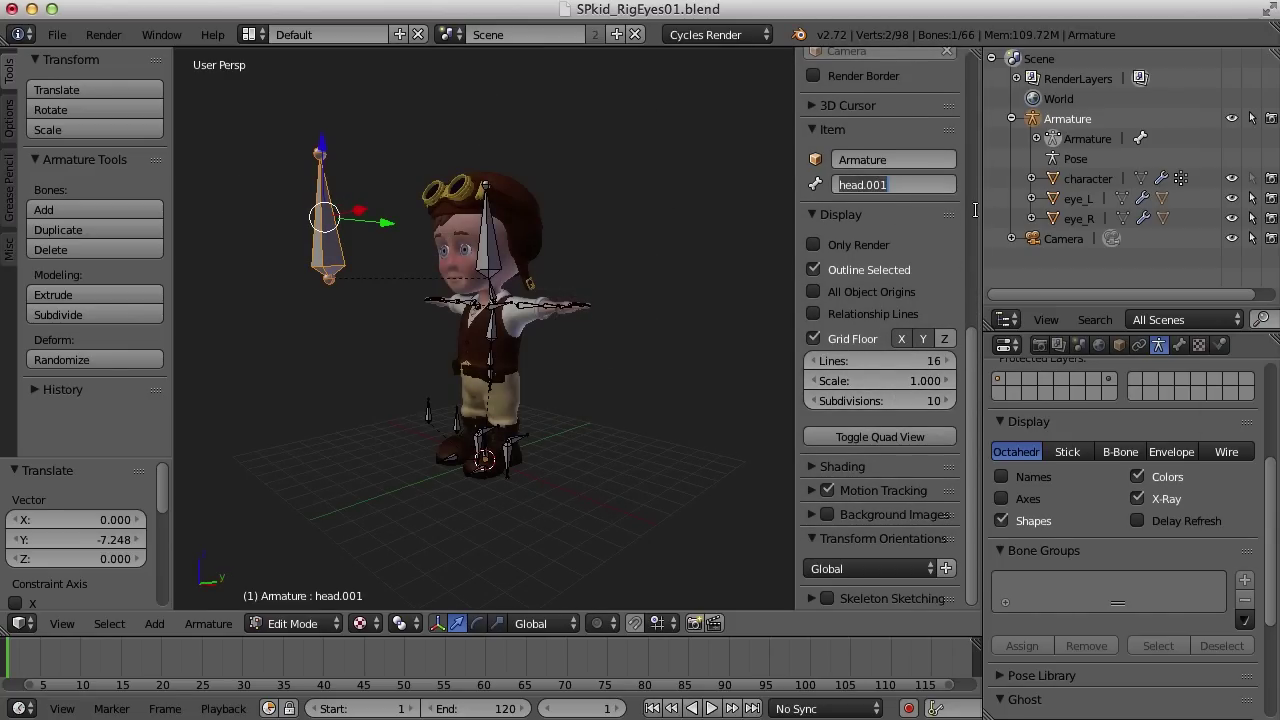
pyautogui.write('eye')
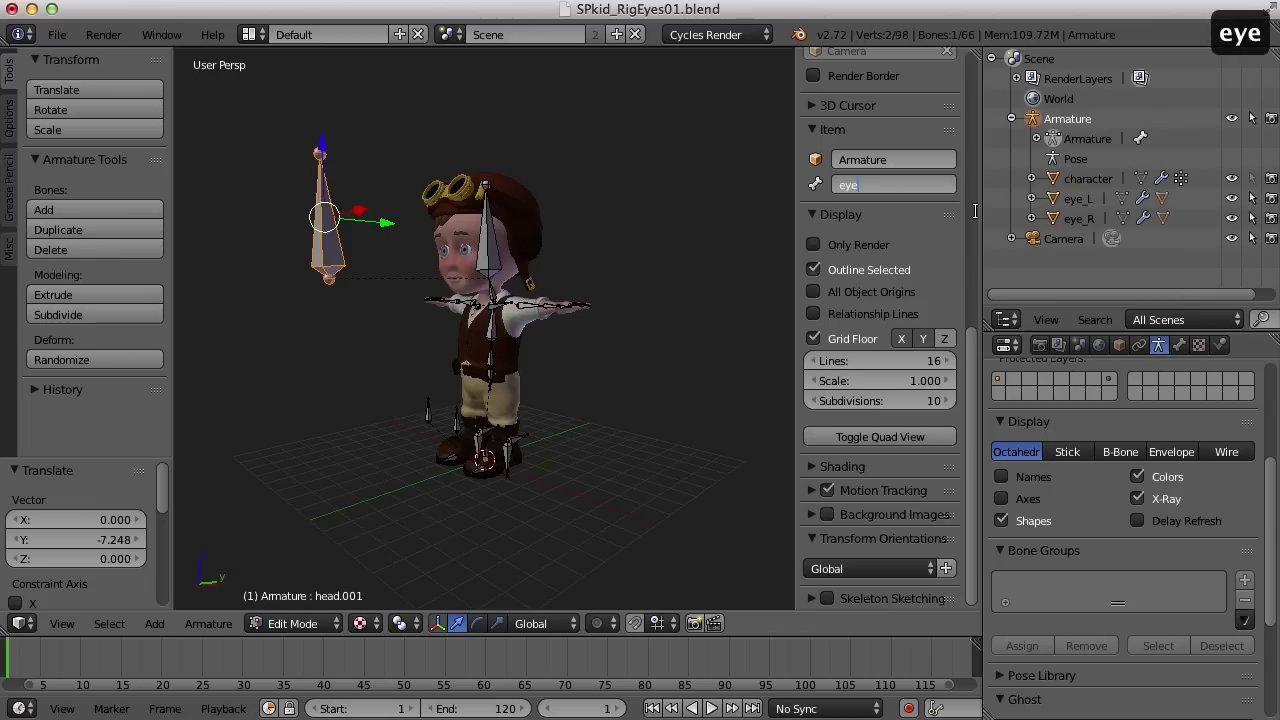
pyautogui.write('sCtrl')
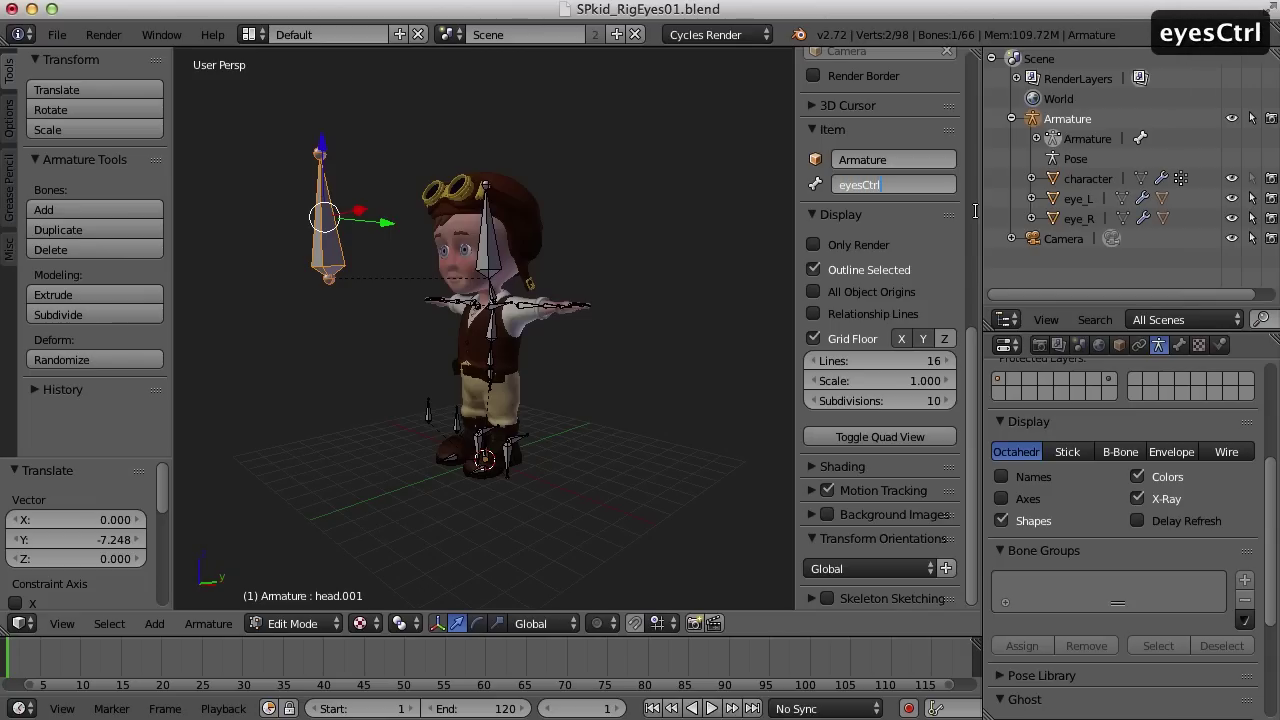
pyautogui.press('Return')
pyautogui.press('n')
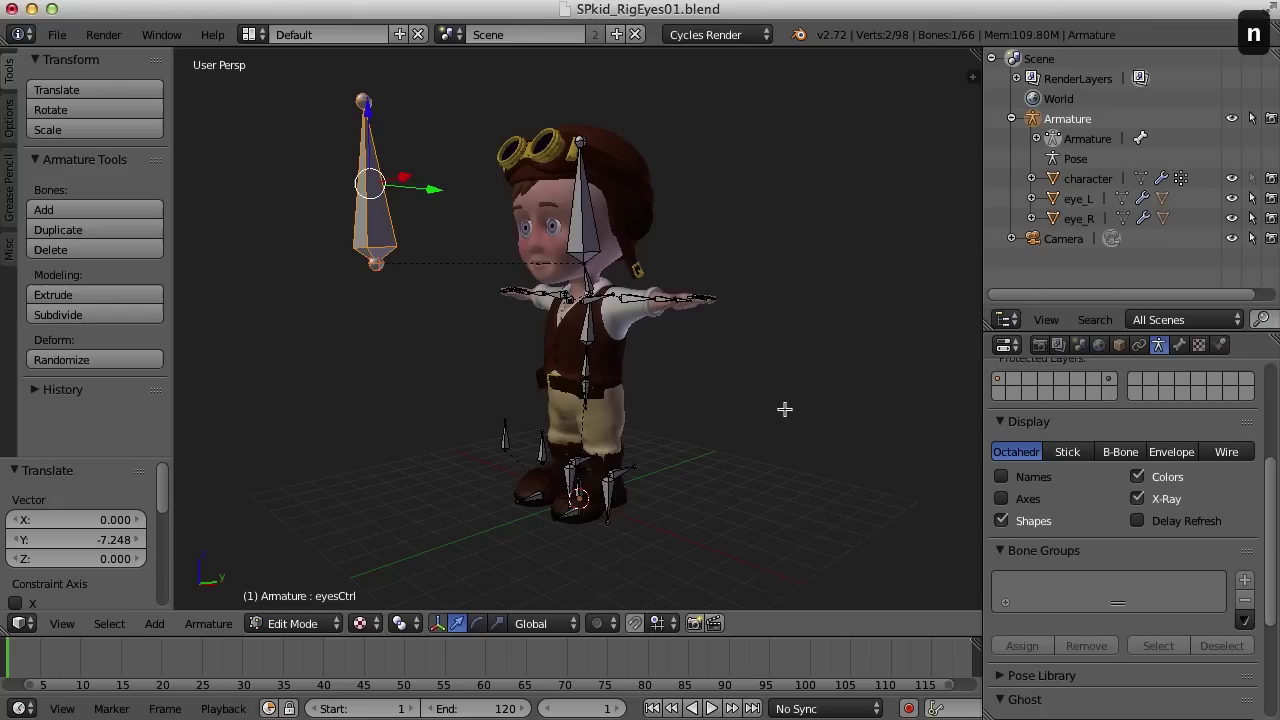
pyautogui.press('s')
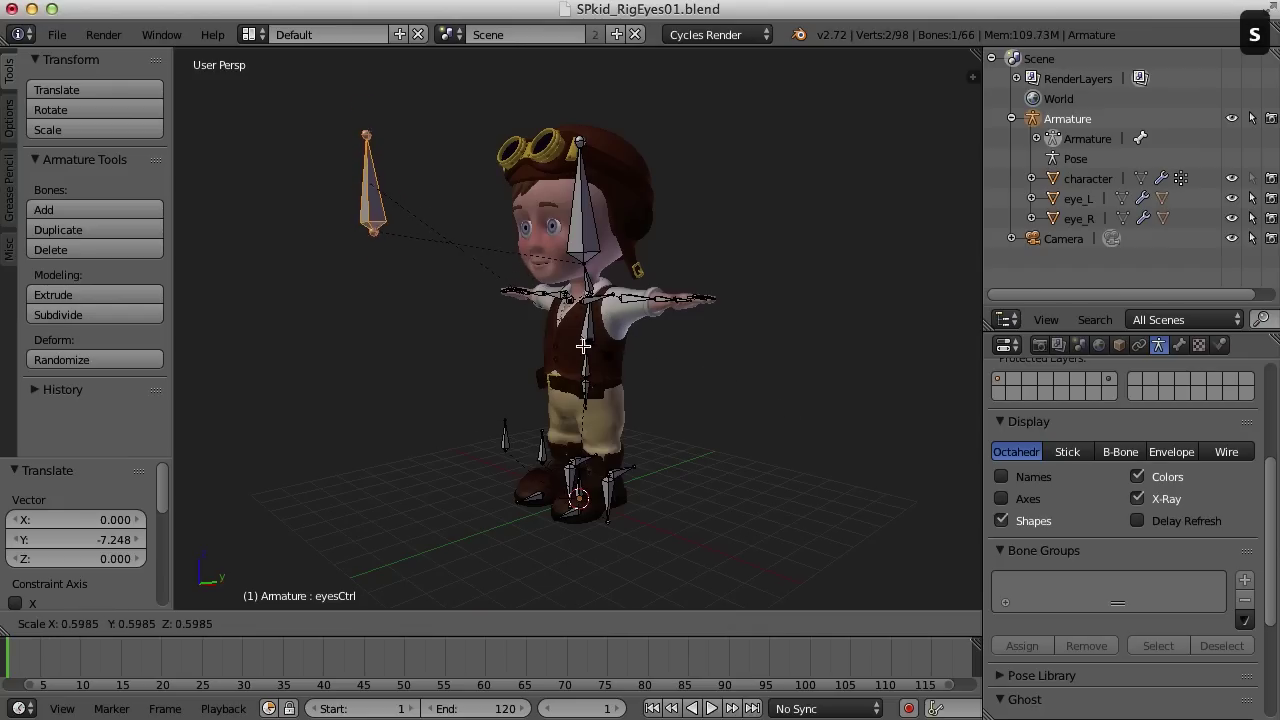
pyautogui.click(548, 336)
# Rotate the eyesCtrl bone 90° around the global Y axis so it lies horizontally in front of the face.
pyautogui.moveTo(566, 342); pyautogui.dragTo(704, 390, button='middle')
pyautogui.scroll(2, 710, 390)
pyautogui.scroll(1, 692, 384)
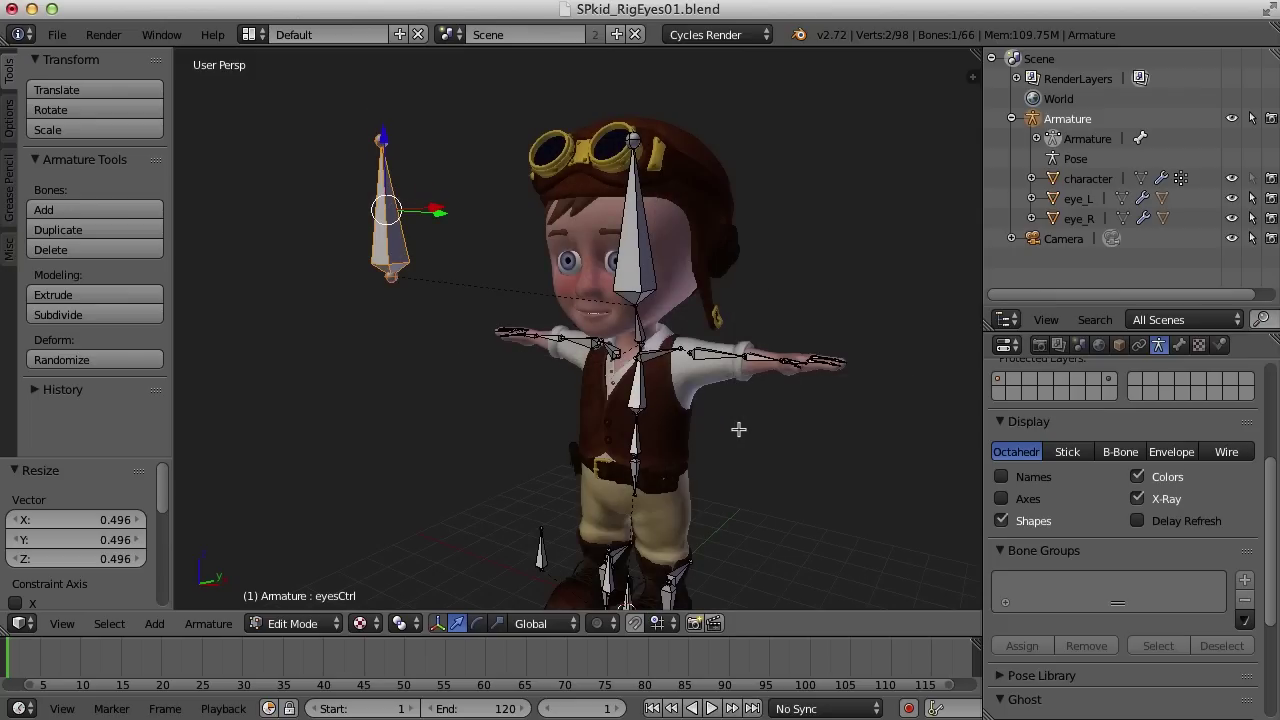
pyautogui.hotkey('ctrl', 'alt', '2')
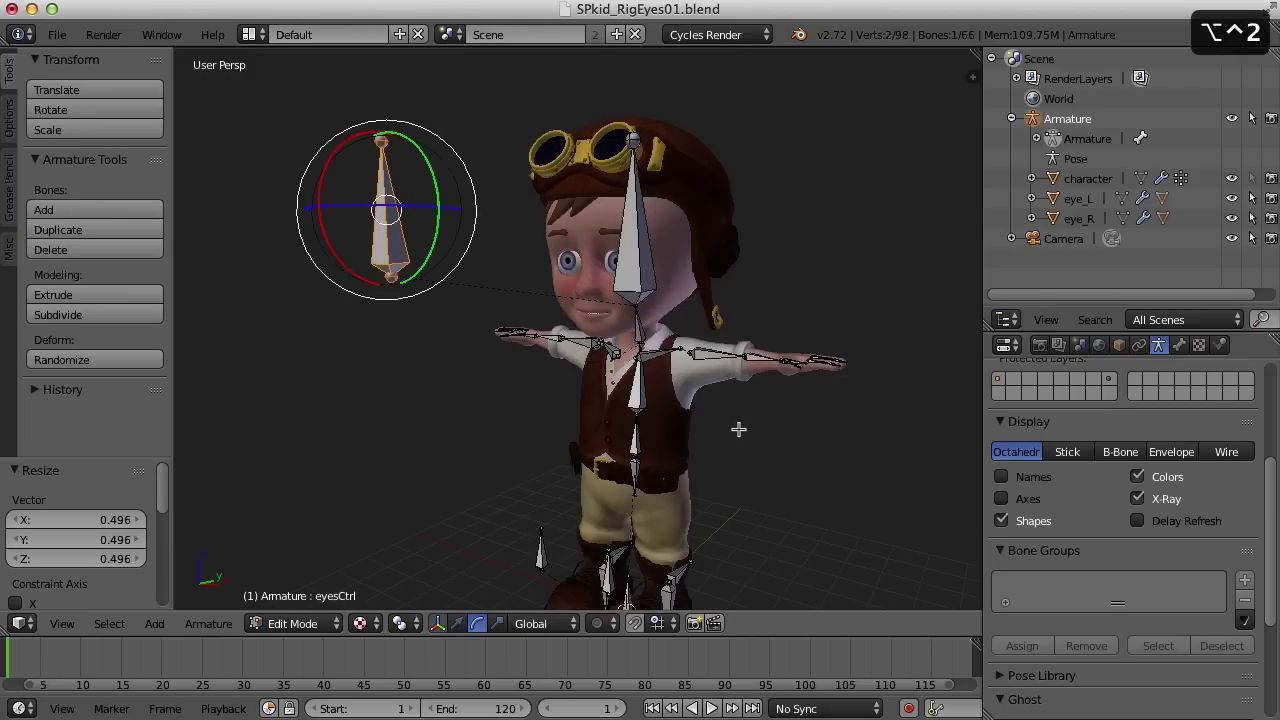
pyautogui.moveTo(462, 330); pyautogui.dragTo(484, 342, button='middle')
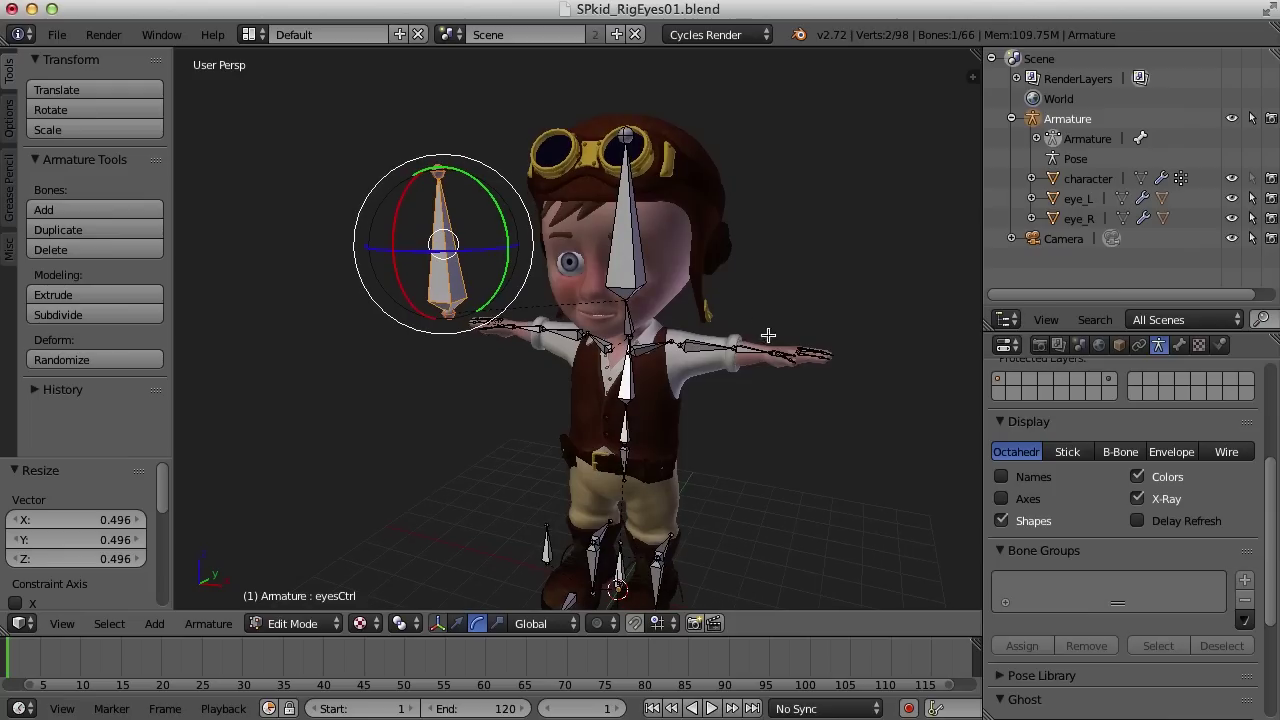
pyautogui.press('r')
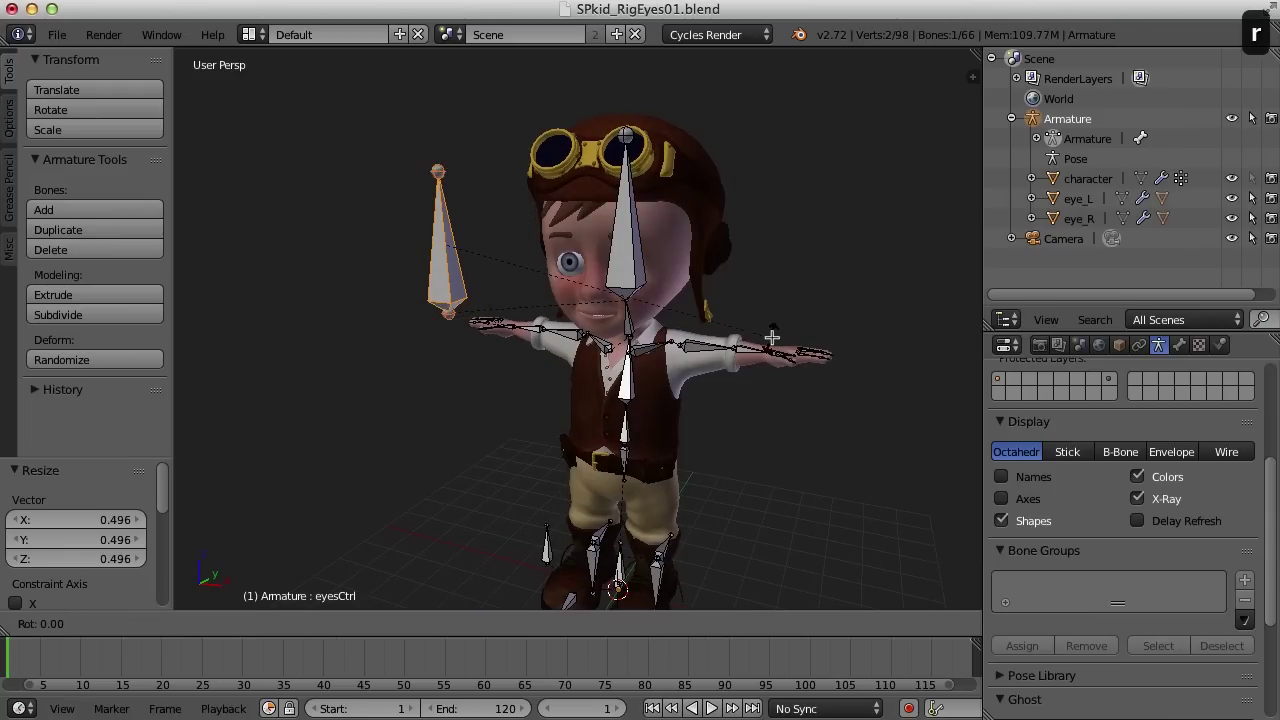
pyautogui.press('y')
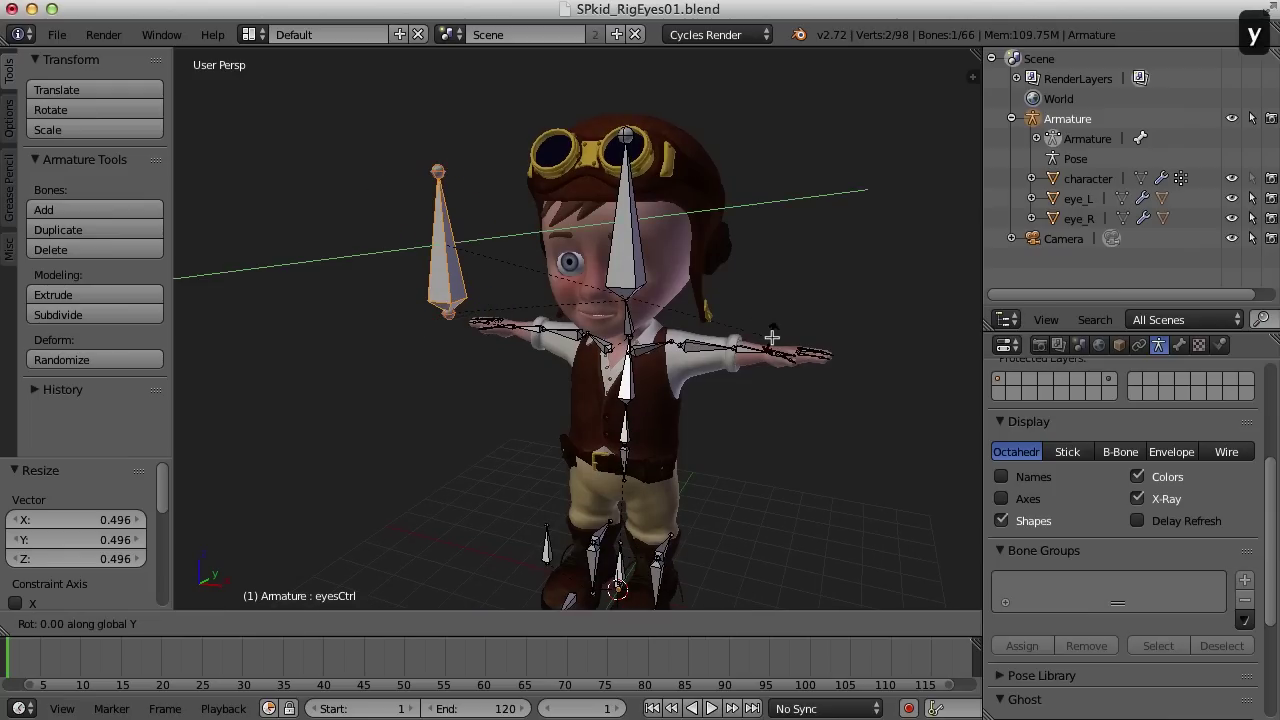
pyautogui.write('90')
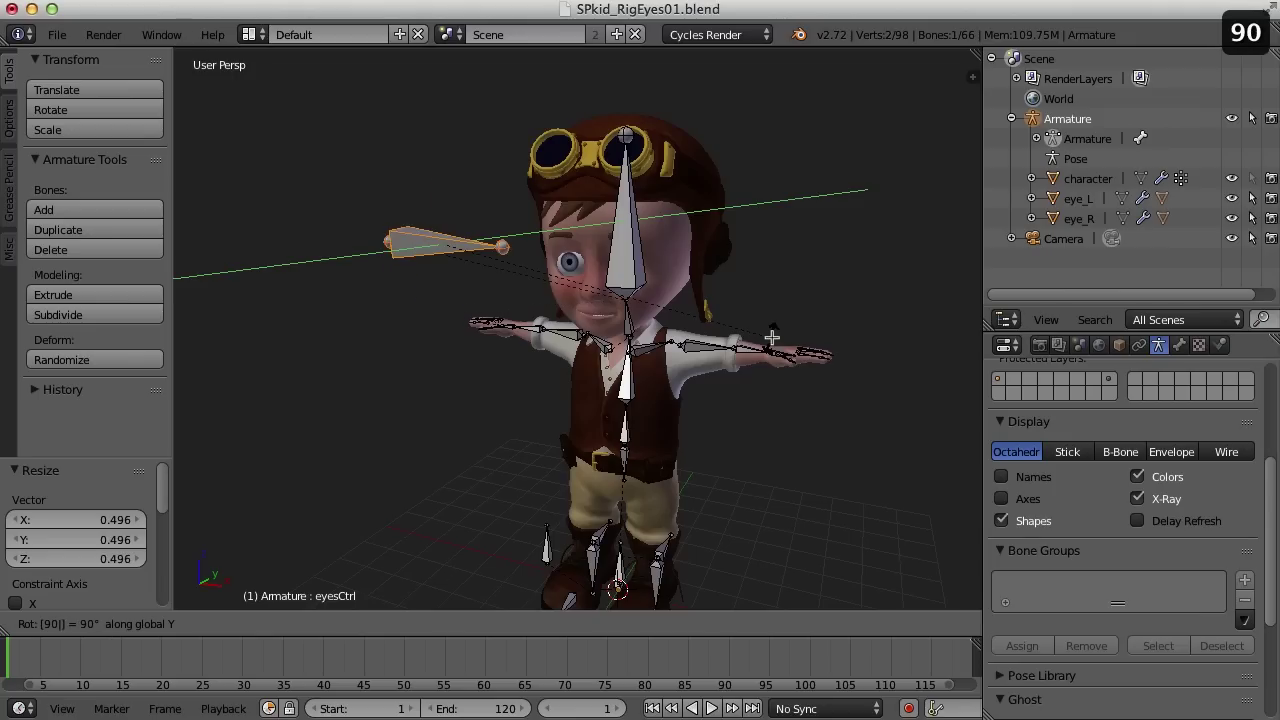
pyautogui.press('Return')
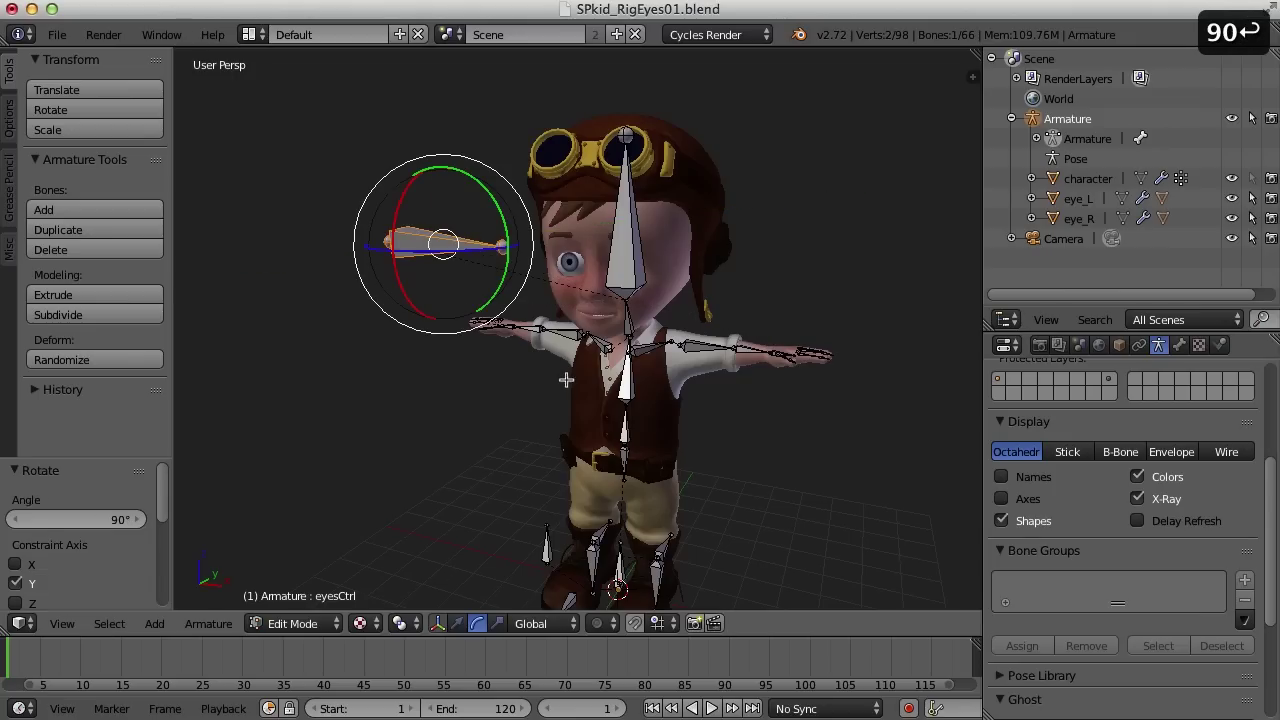
# Move the eyesCtrl bone about -0.858 along global Z to eye height and scale it down until its ends meet the pupils.
pyautogui.moveTo(565, 380); pyautogui.dragTo(594, 367, button='middle')
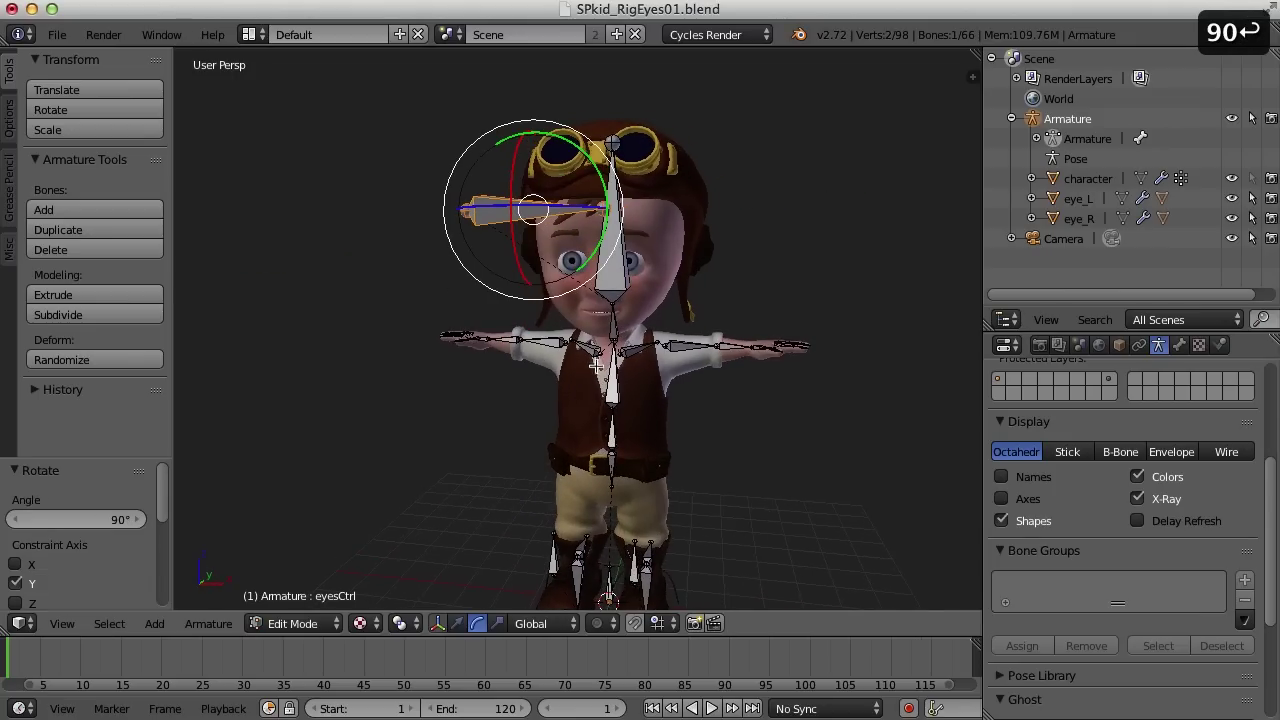
pyautogui.press('KP_1')
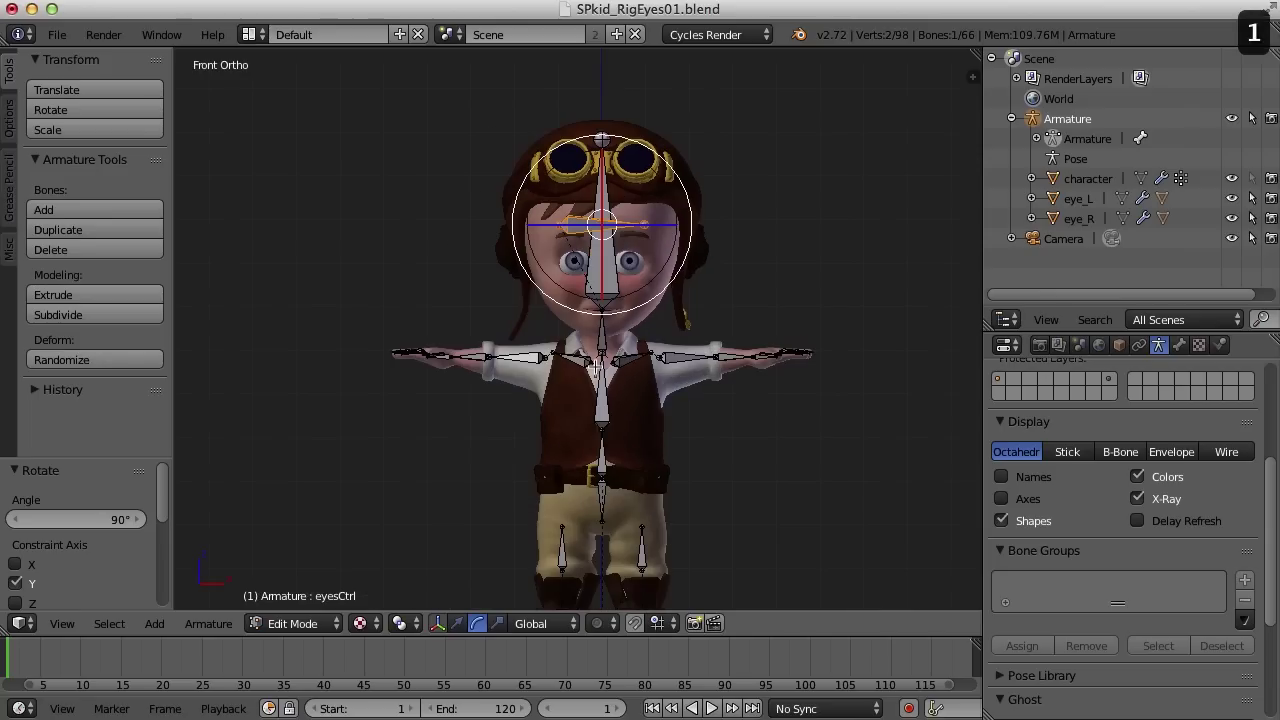
pyautogui.scroll(5, 596, 367)
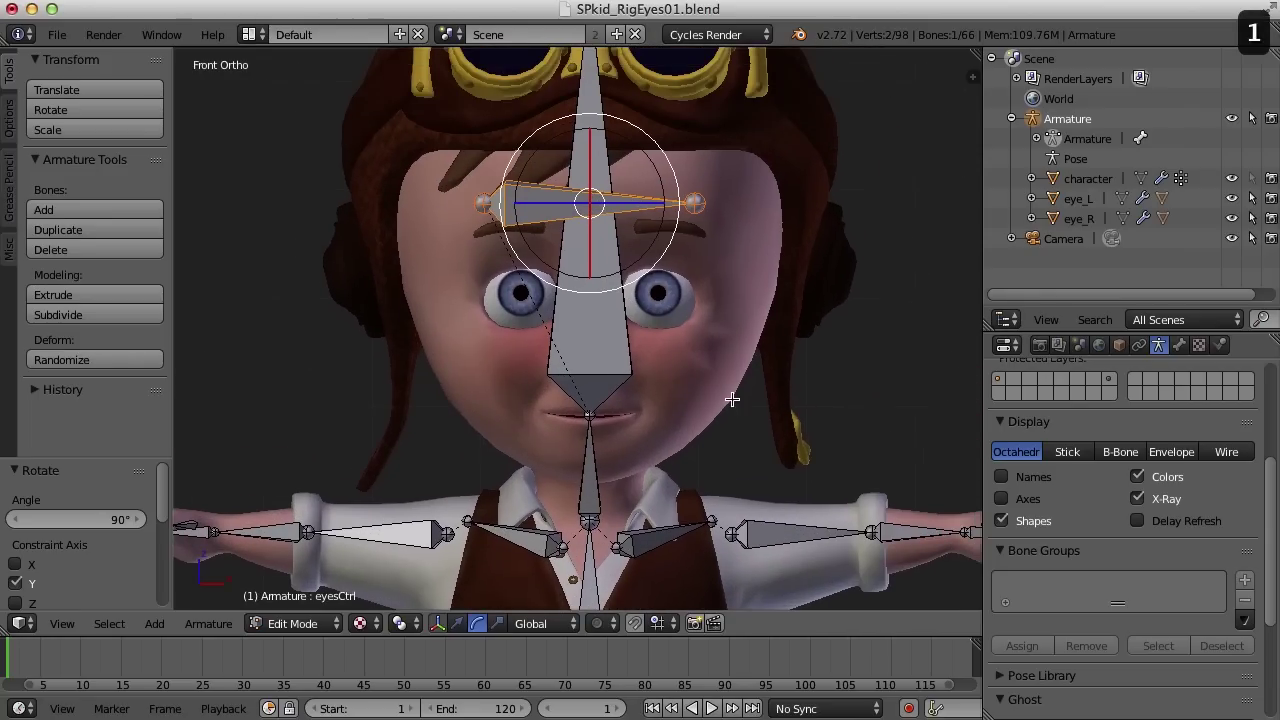
pyautogui.scroll(3, 732, 399)
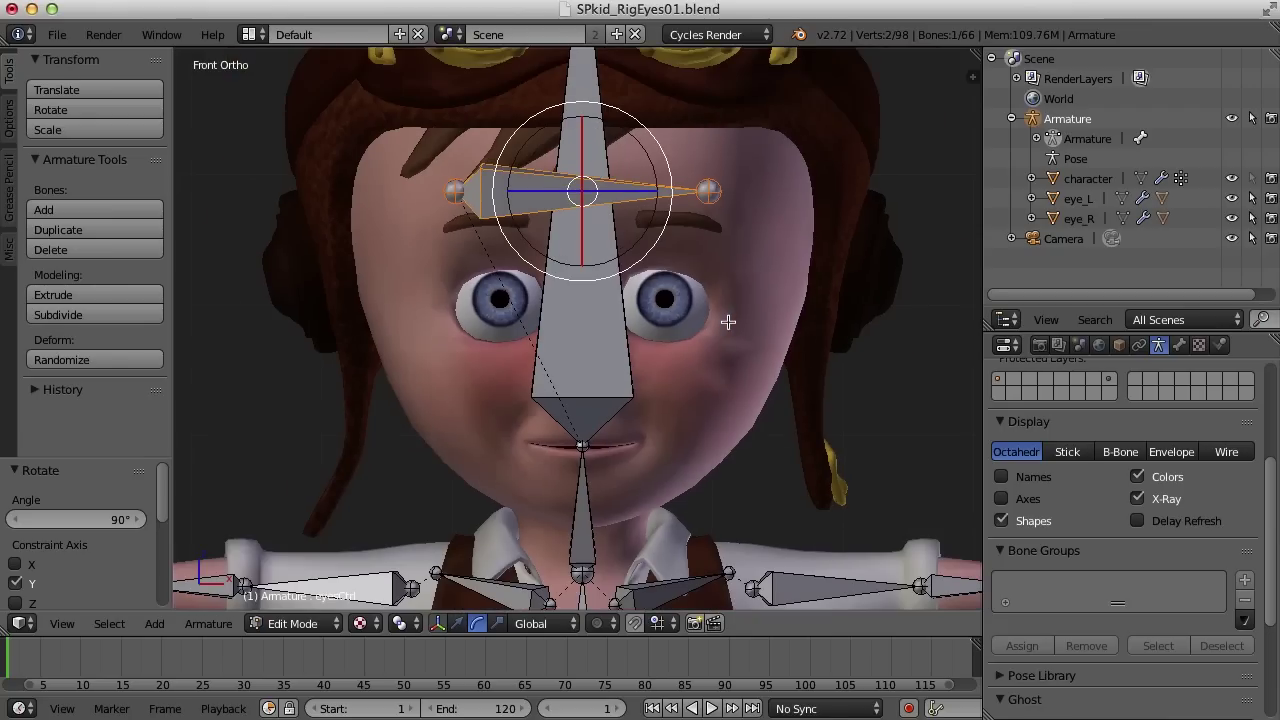
pyautogui.hotkey('ctrl', 'alt', '1')
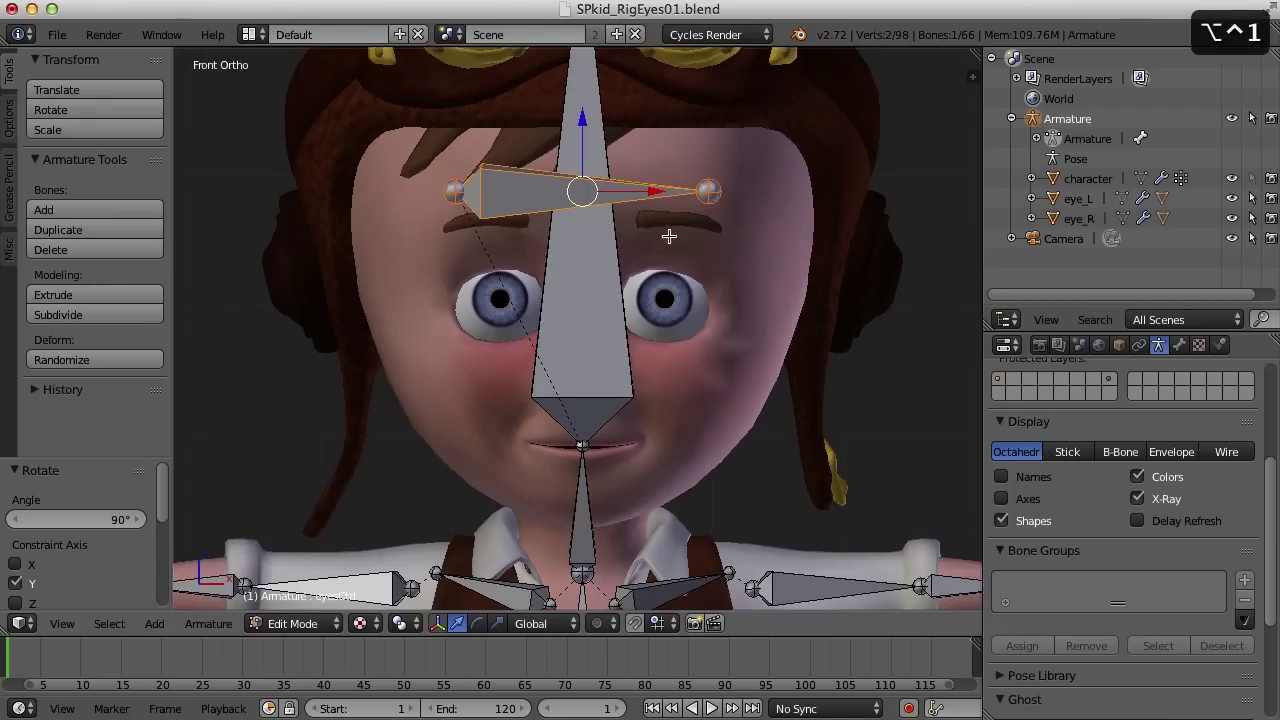
pyautogui.moveTo(582, 121); pyautogui.dragTo(585, 228)
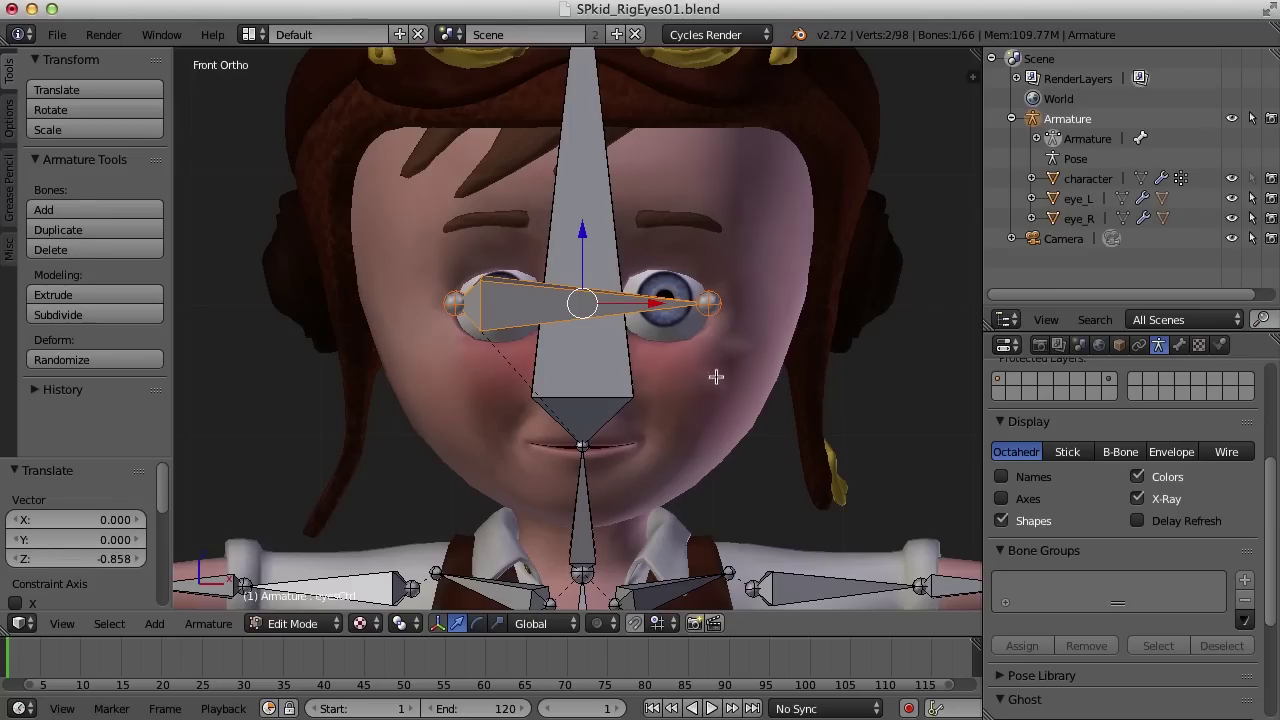
pyautogui.press('s')
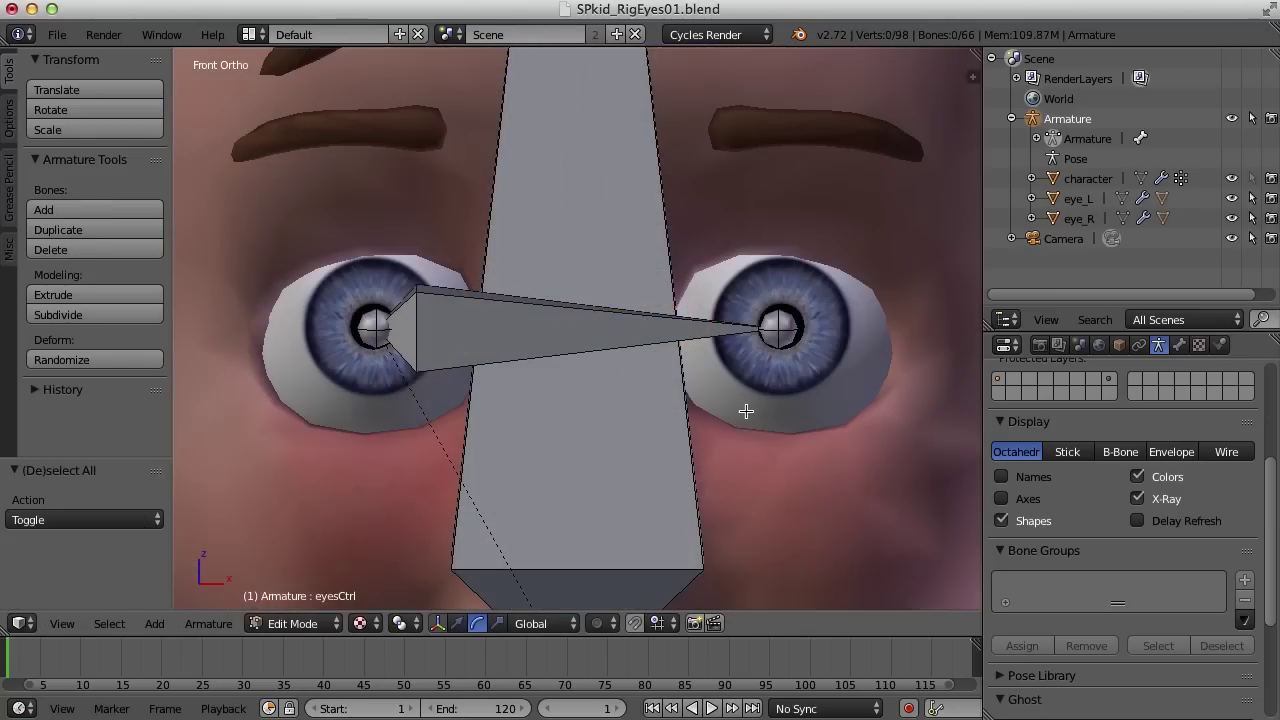
# Switch the armature from Edit Mode to Pose Mode.
pyautogui.scroll(-8, 762, 418)
pyautogui.moveTo(766, 417); pyautogui.dragTo(647, 400, button='middle')
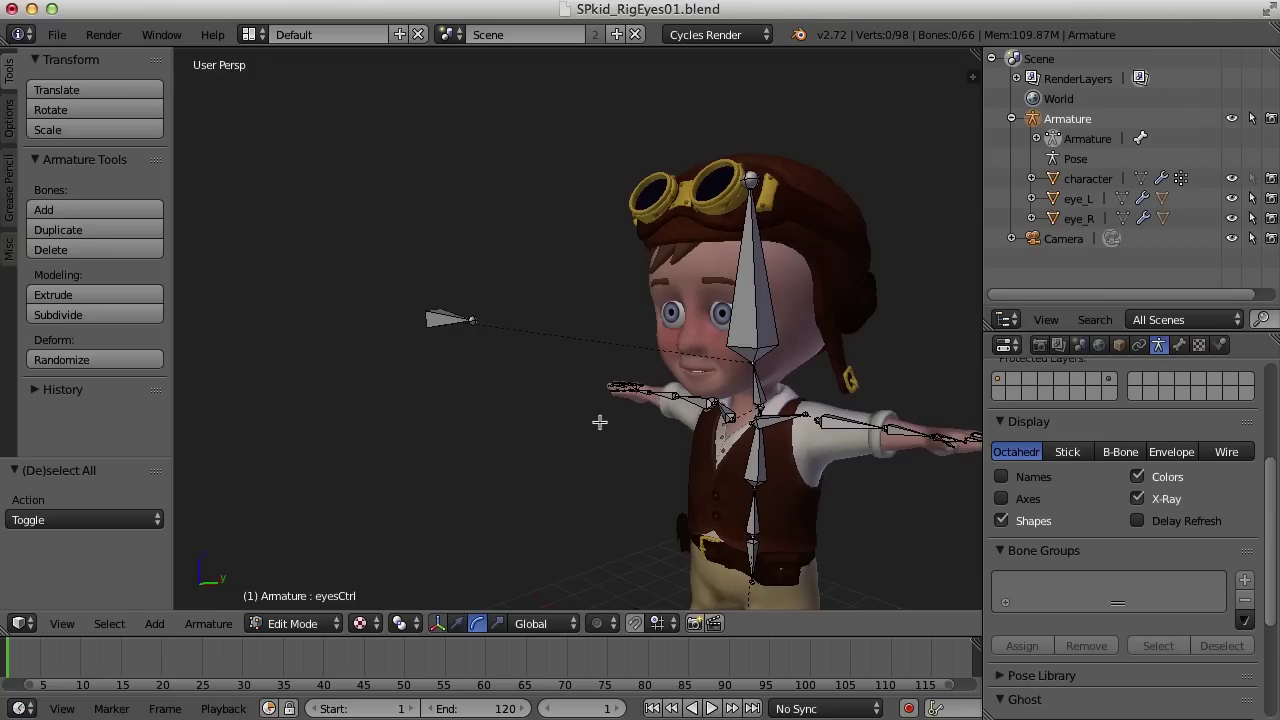
pyautogui.click(318, 625)
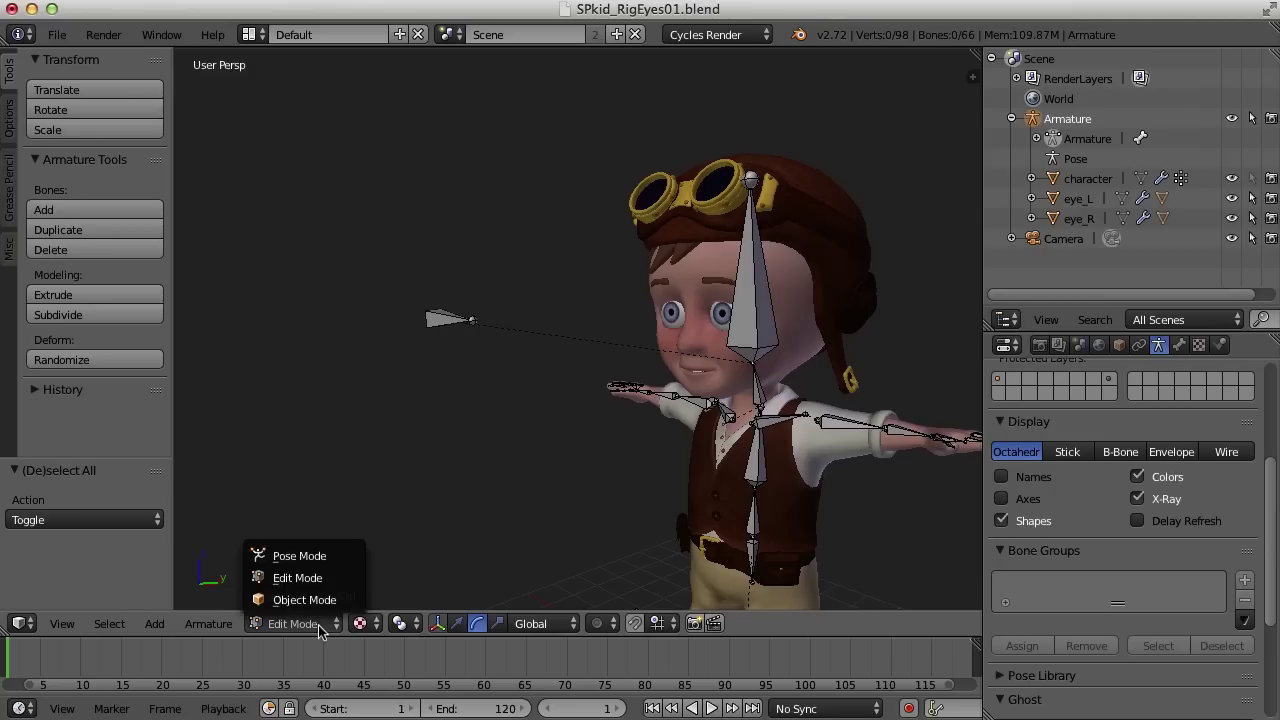
pyautogui.click(324, 558)
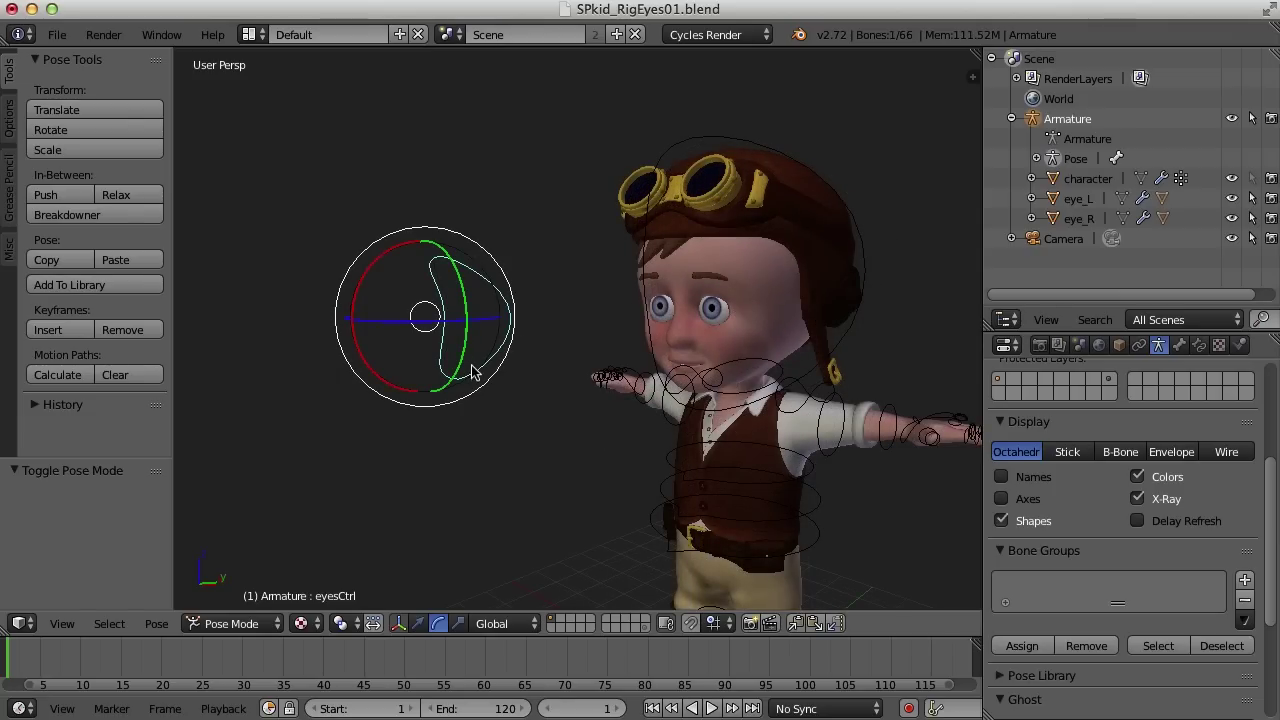
# Remove the headShape custom shape from the eyesCtrl bone's display settings.
pyautogui.moveTo(1270, 490); pyautogui.dragTo(1268, 538)
pyautogui.scroll(5, 1268, 520)
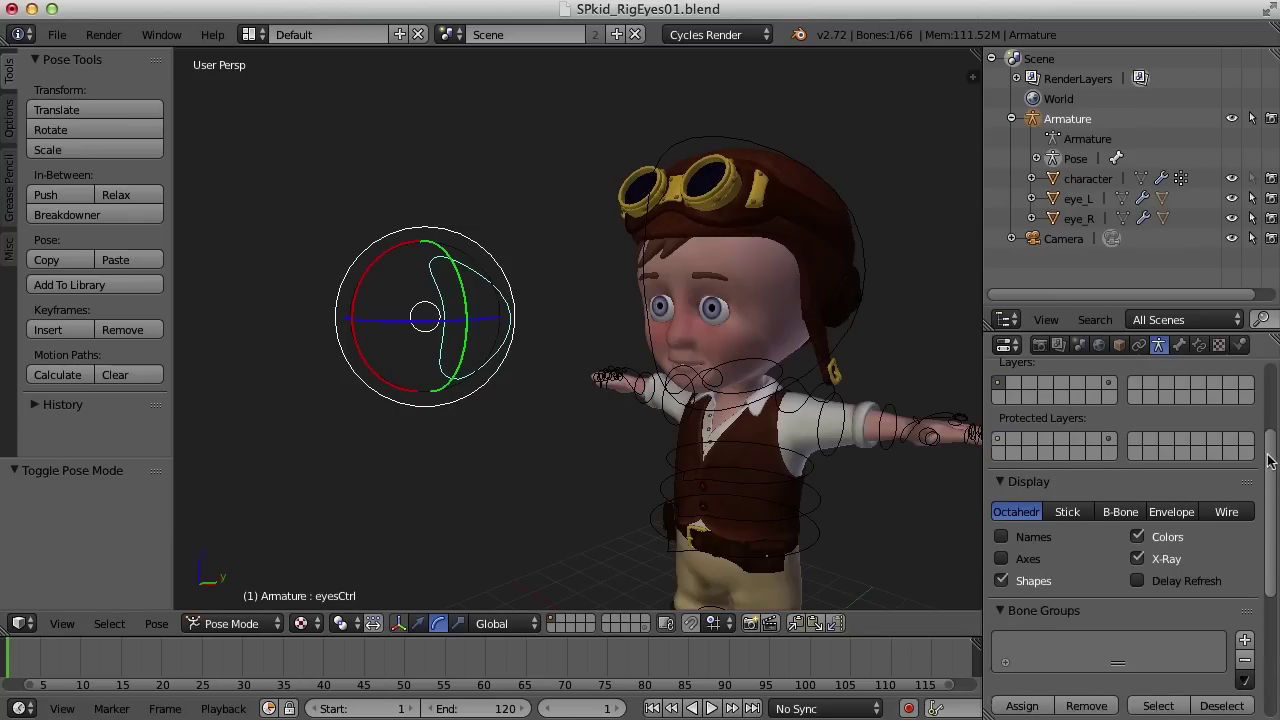
pyautogui.click(1179, 344)
pyautogui.moveTo(1272, 410); pyautogui.dragTo(1276, 540)
pyautogui.moveTo(1277, 573); pyautogui.dragTo(1277, 571)
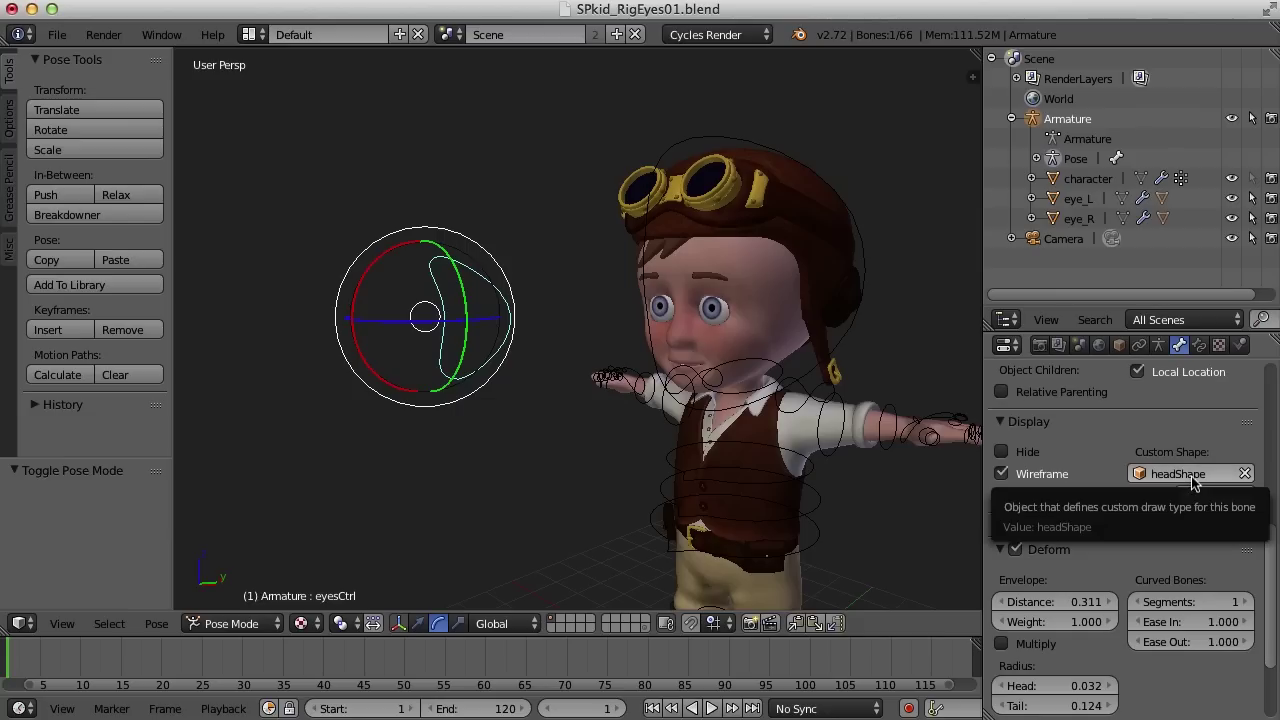
pyautogui.click(1245, 475)
pyautogui.moveTo(600, 455); pyautogui.dragTo(562, 457, button='middle')
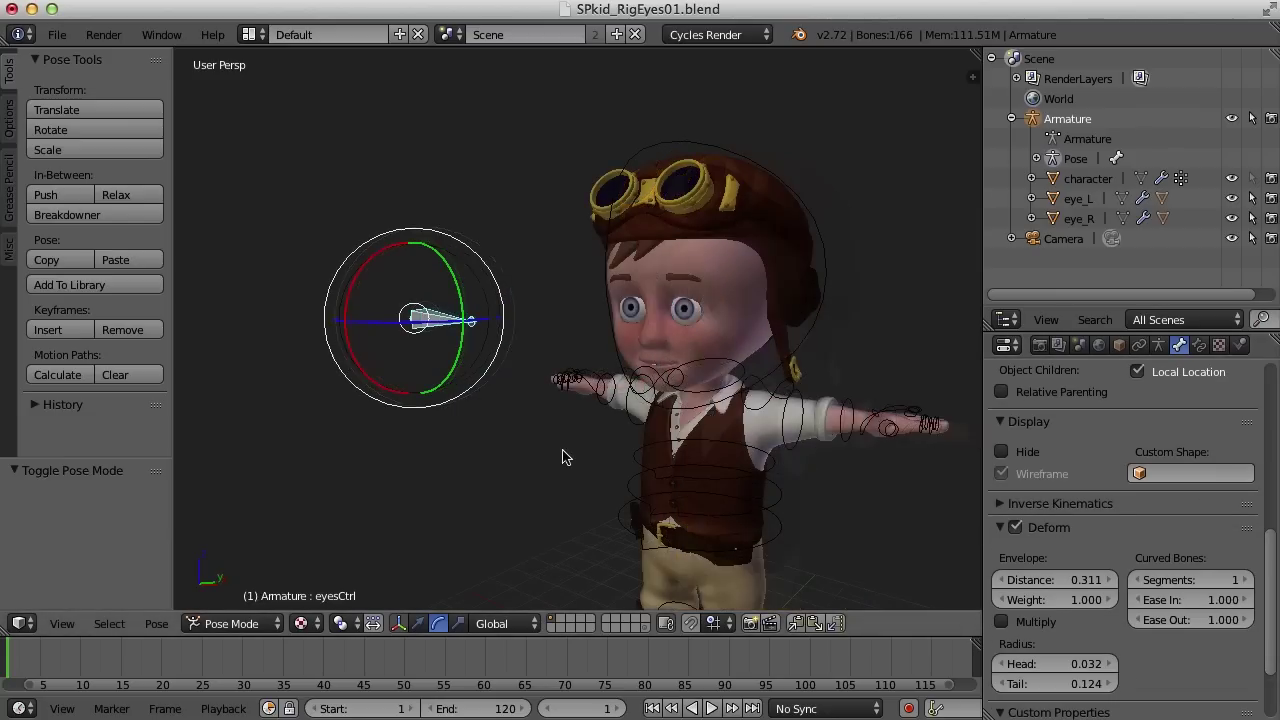
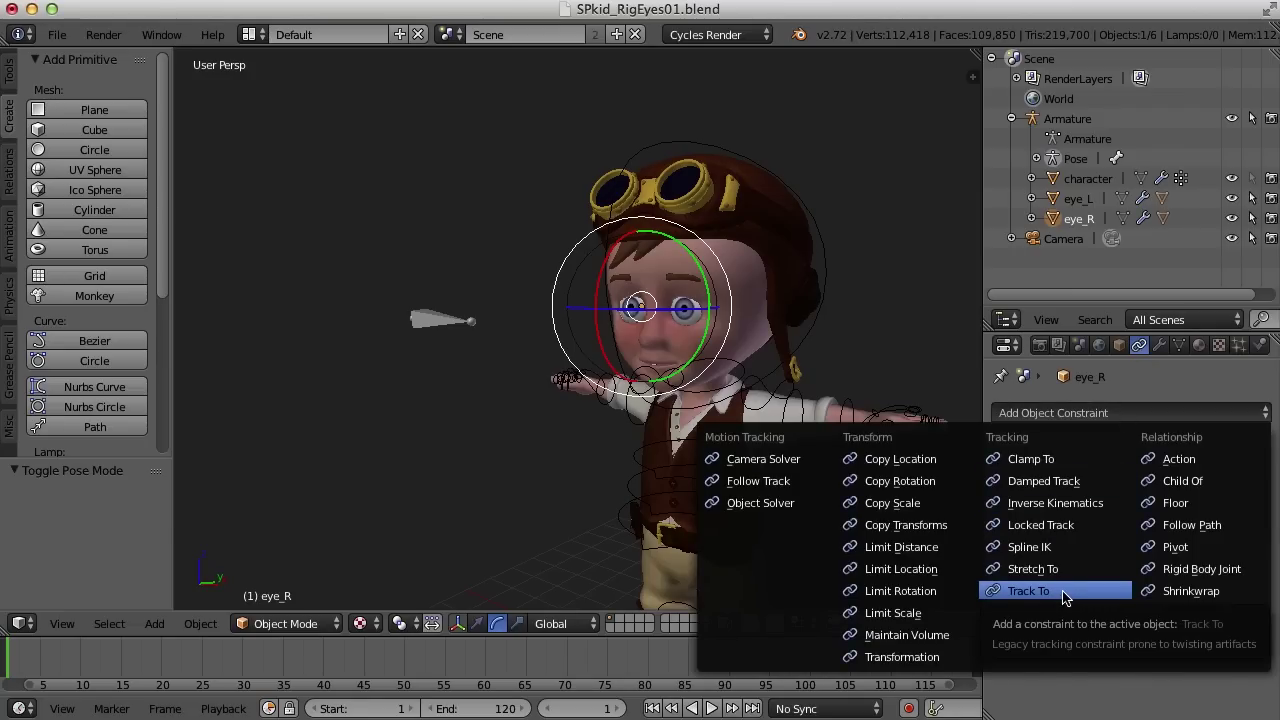
# Add a Track To constraint to eye_R with Armature as the target and eyesCtrl as the bone.
pyautogui.click(1065, 594)
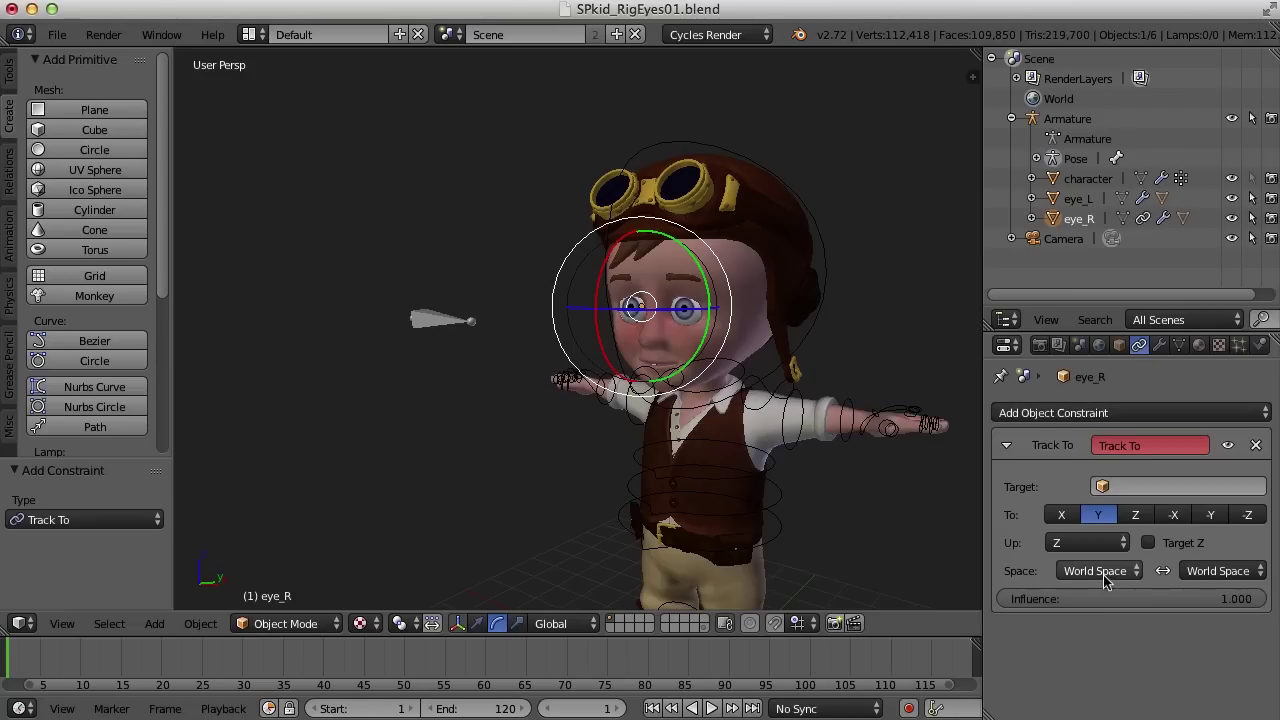
pyautogui.click(1101, 487)
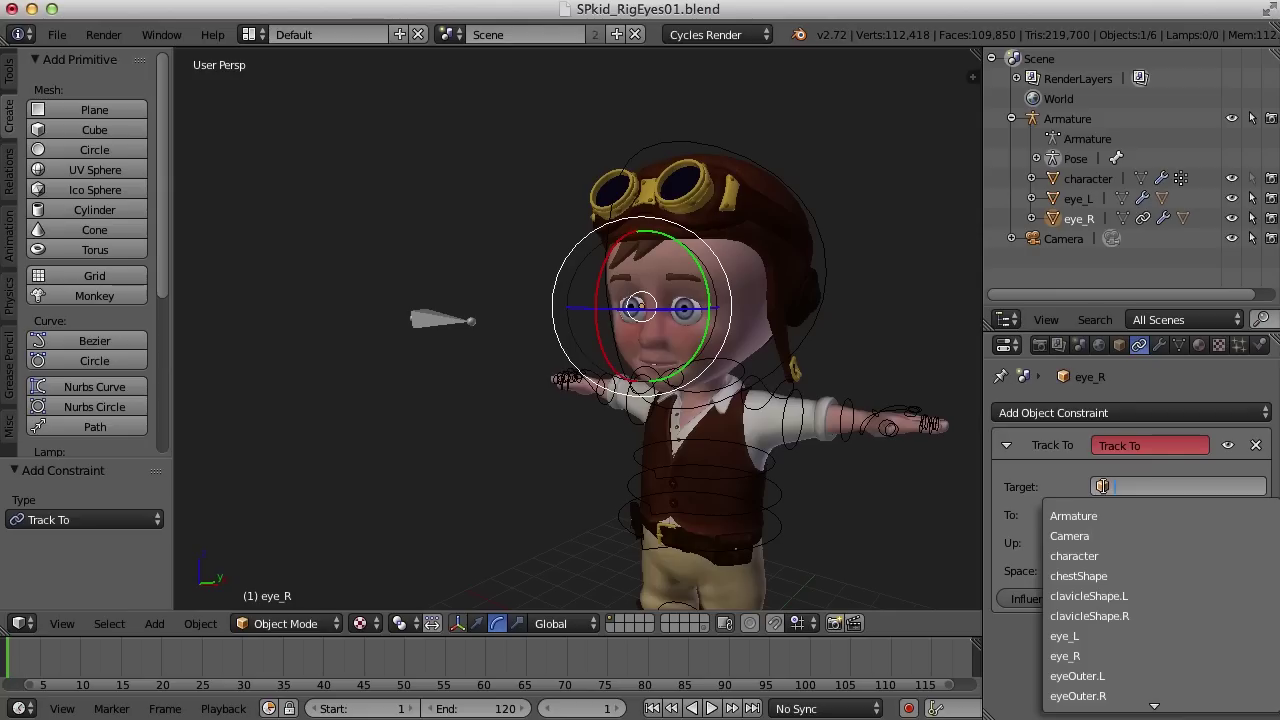
pyautogui.click(1087, 516)
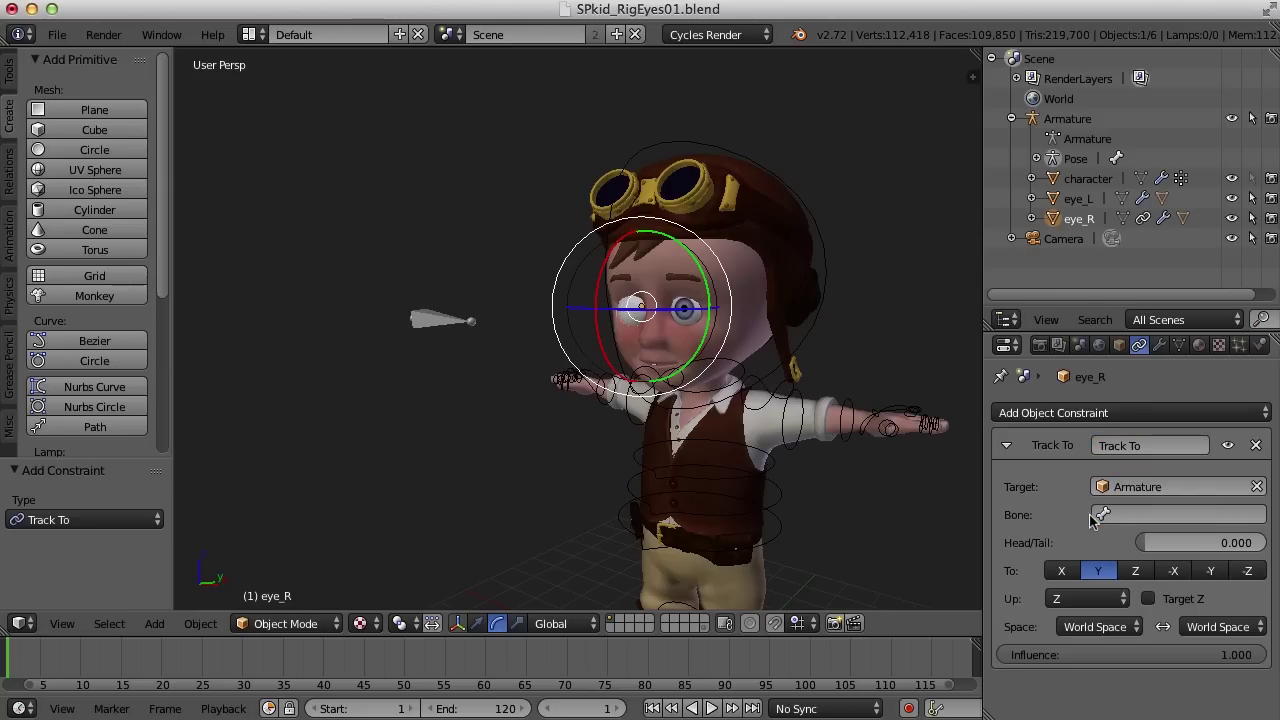
pyautogui.click(1104, 517)
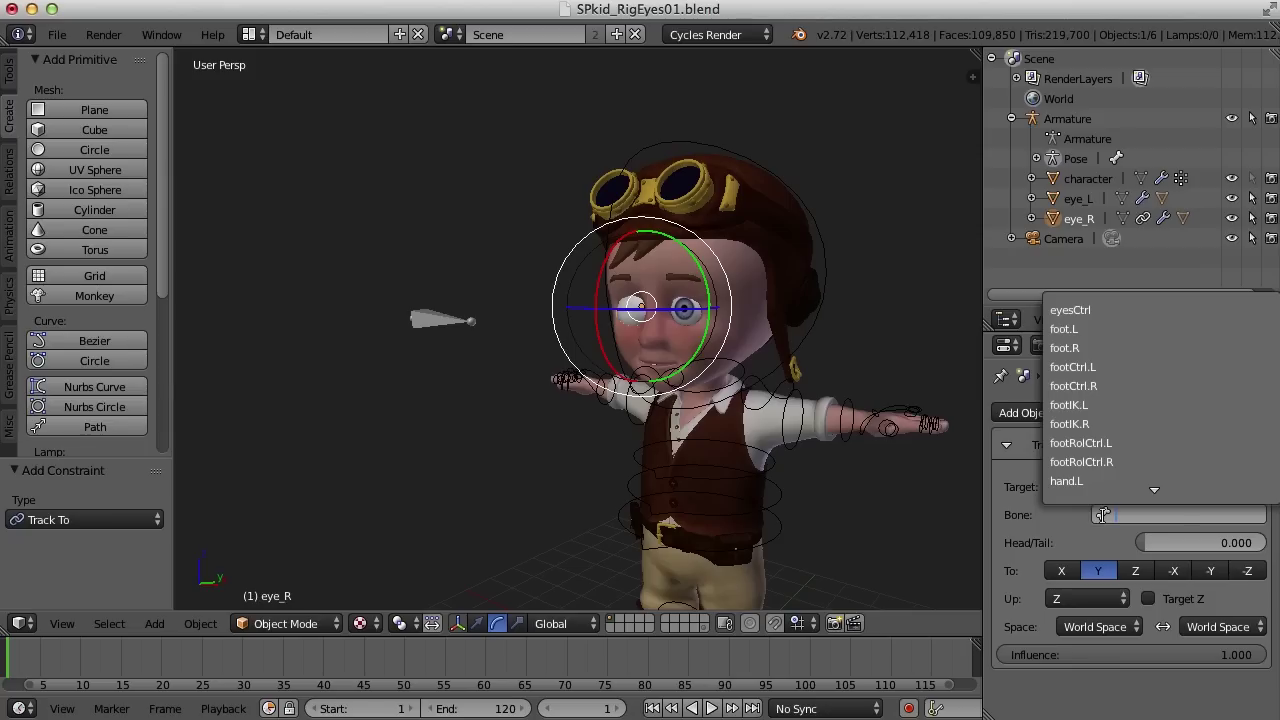
pyautogui.click(1095, 311)
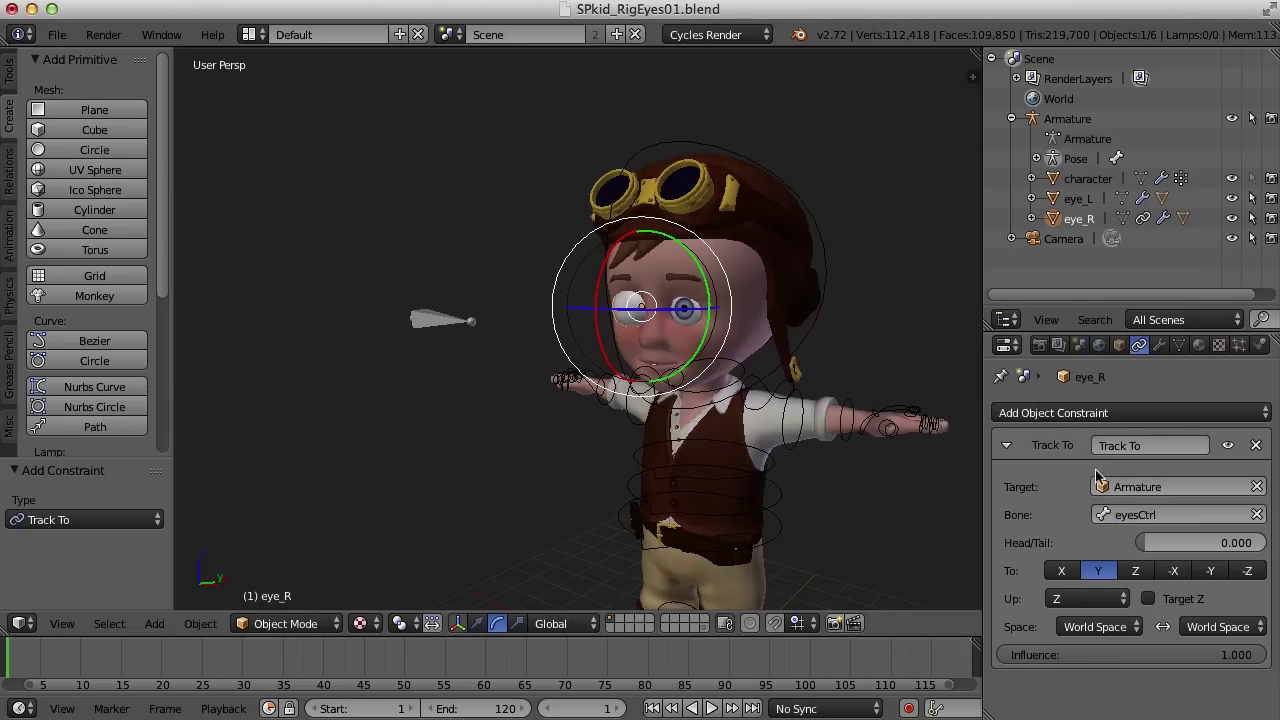
# Switch the viewport to wireframe and enable the Axis display for the eye_R object.
pyautogui.scroll(5, 680, 333)
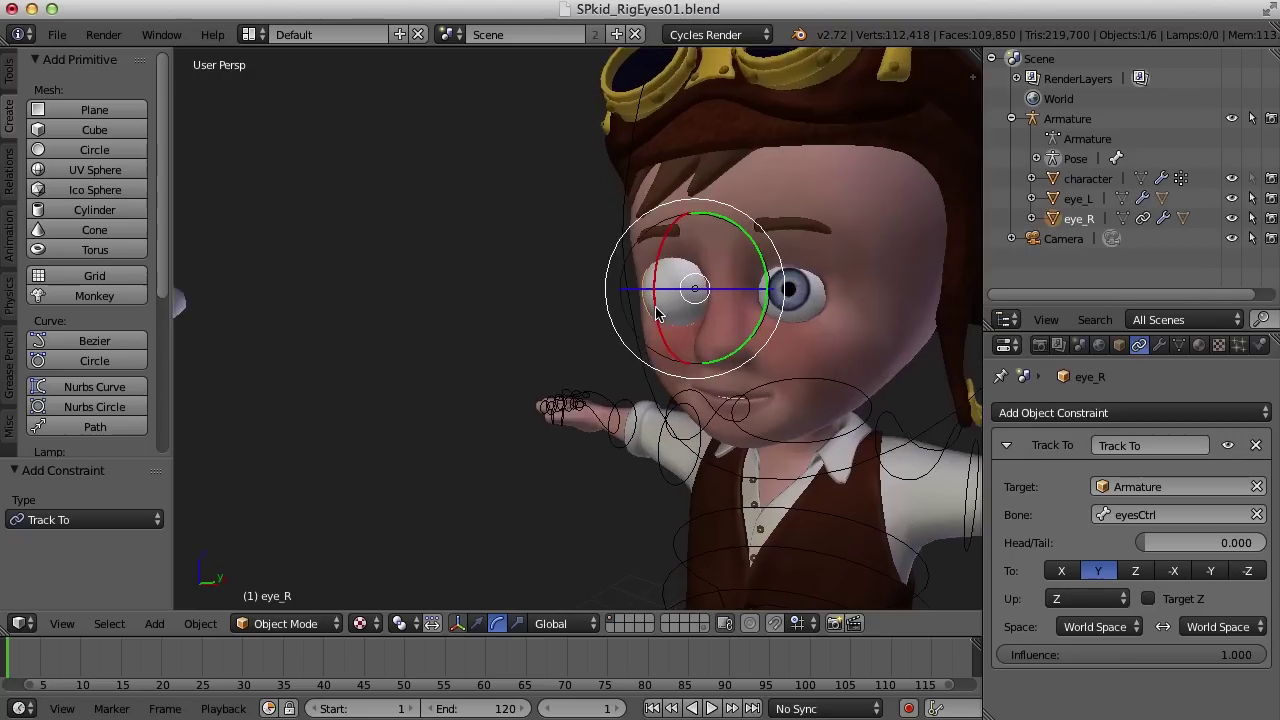
pyautogui.moveTo(648, 343); pyautogui.dragTo(769, 393, button='middle')
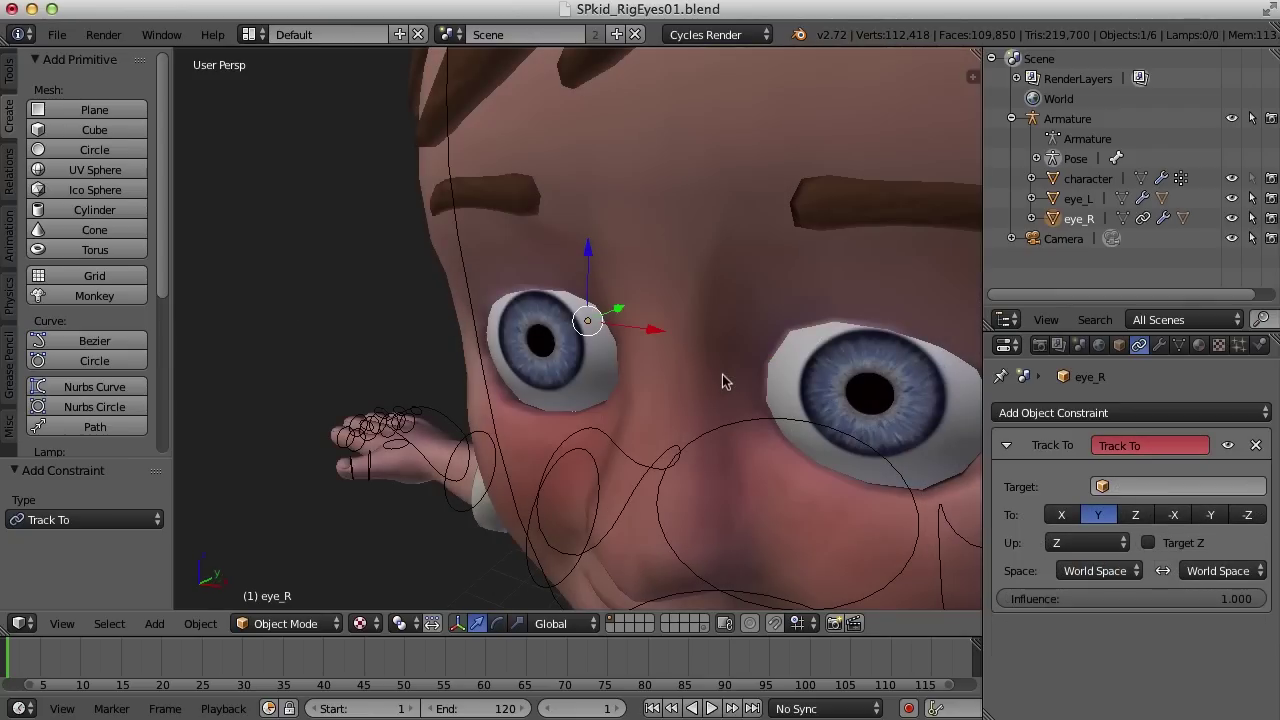
pyautogui.press('z')
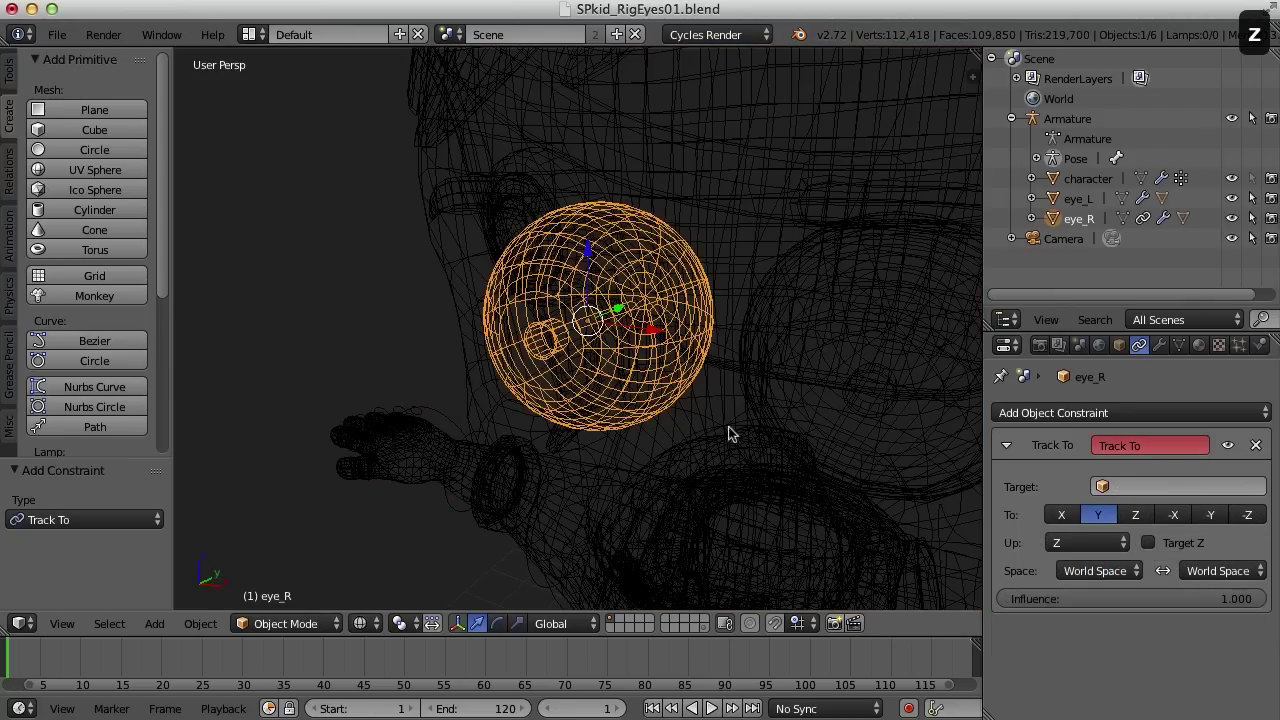
pyautogui.scroll(-3, 801, 424)
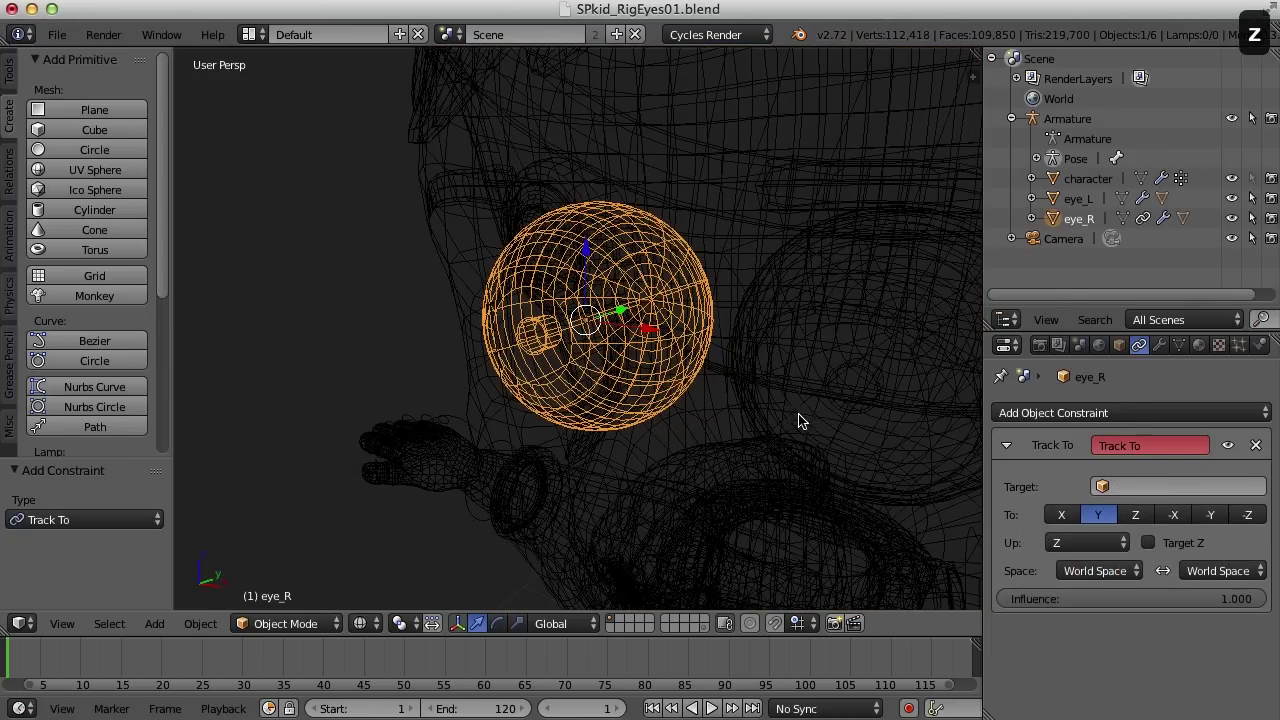
pyautogui.click(1119, 345)
pyautogui.moveTo(1272, 392); pyautogui.dragTo(1272, 565)
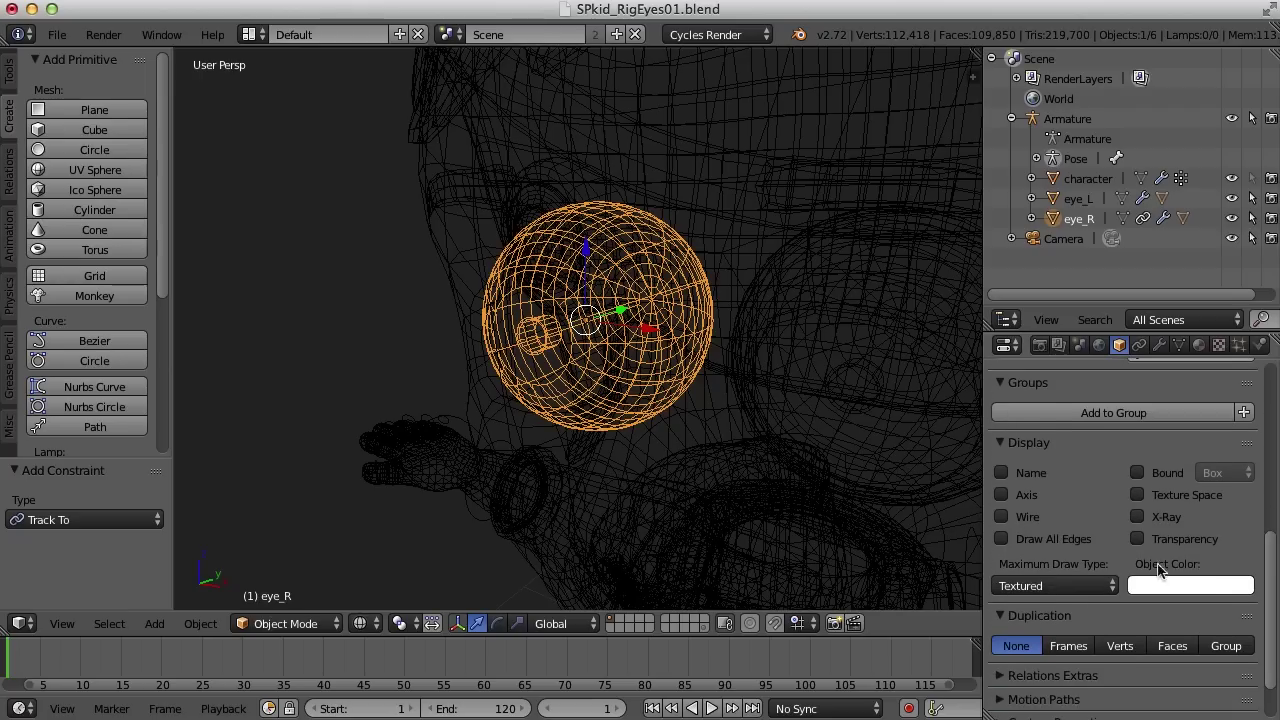
pyautogui.click(1003, 497)
pyautogui.moveTo(720, 428)
pyautogui.mouseDown(button='middle')
pyautogui.moveTo(697, 478)
pyautogui.moveTo(666, 480)
pyautogui.moveTo(720, 423)
pyautogui.moveTo(700, 428)
pyautogui.moveTo(718, 433)
pyautogui.mouseUp(button='middle')
pyautogui.moveTo(648, 415); pyautogui.dragTo(674, 362, button='middle')
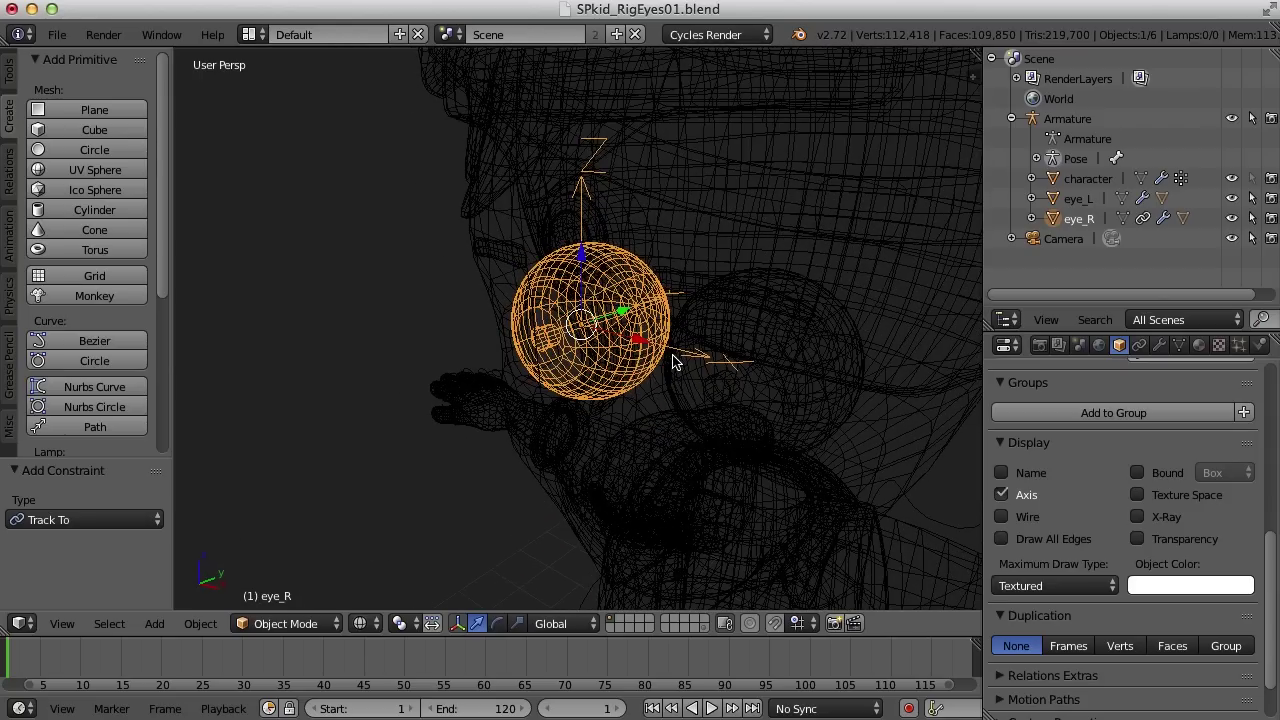
# Set the To axis of eye_R's Track To constraint to -Y and return the viewport to textured shading.
pyautogui.click(1138, 344)
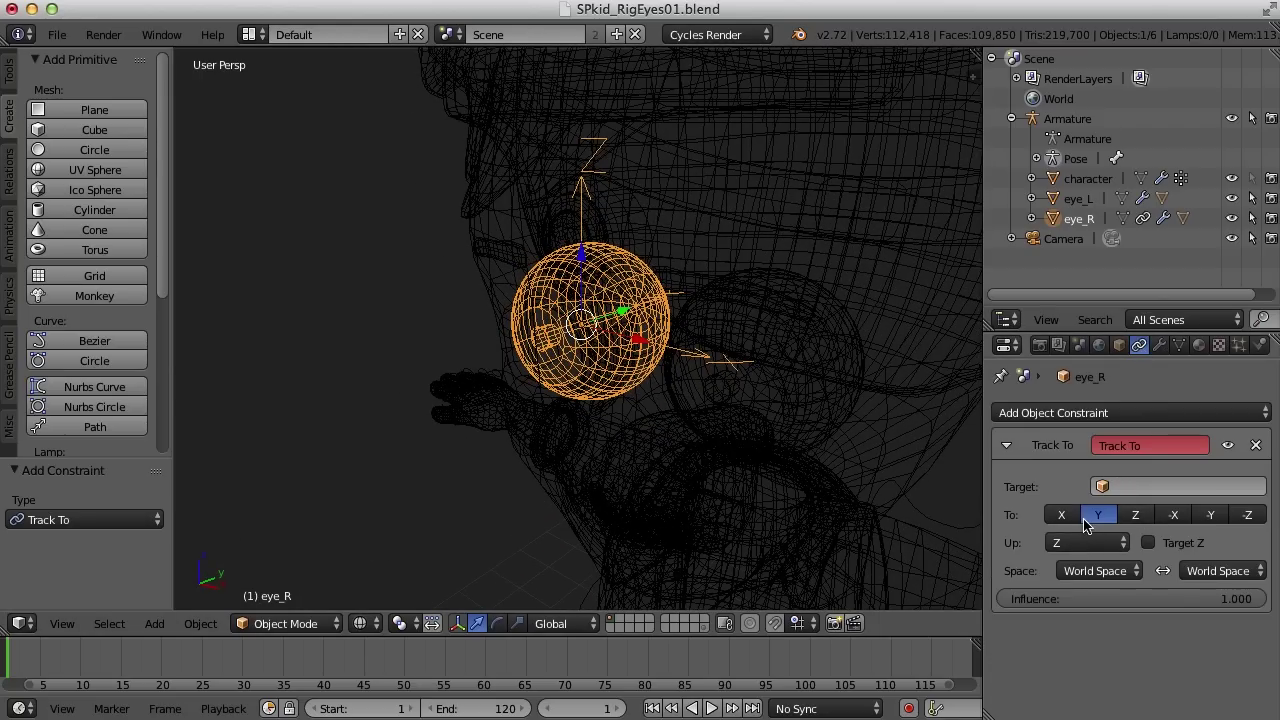
pyautogui.moveTo(829, 457); pyautogui.dragTo(797, 474, button='middle')
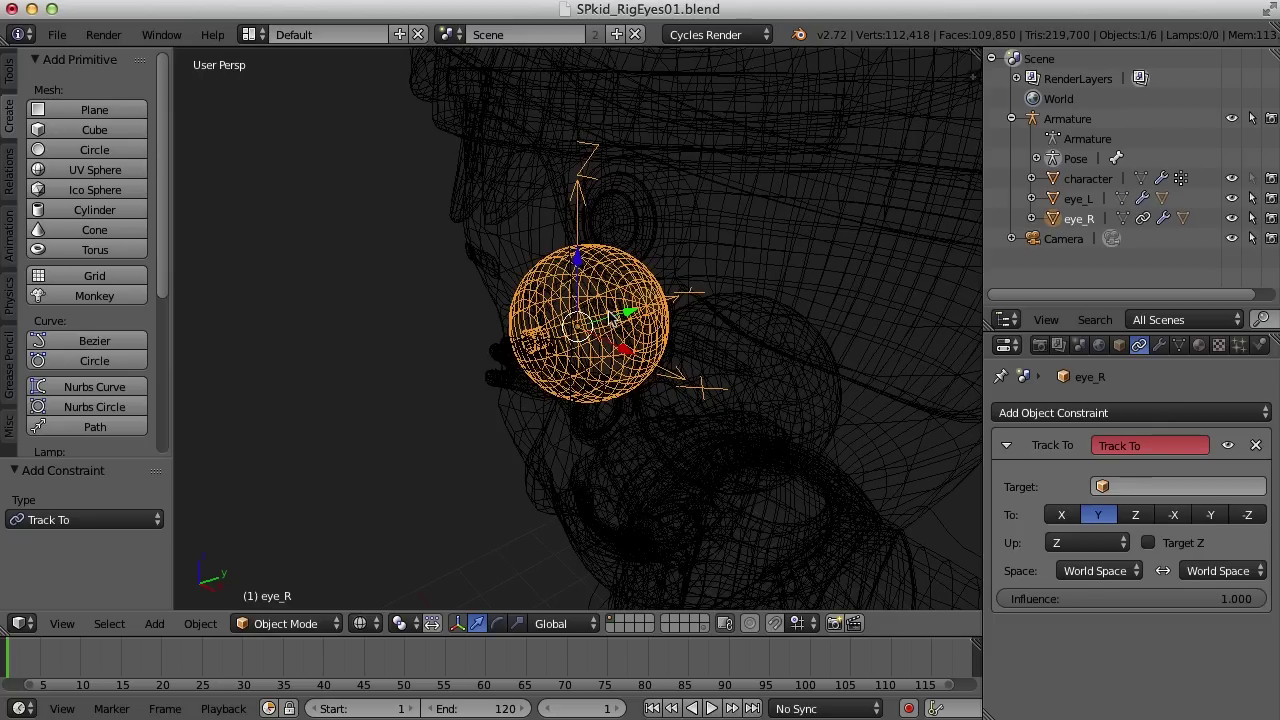
pyautogui.click(1211, 515)
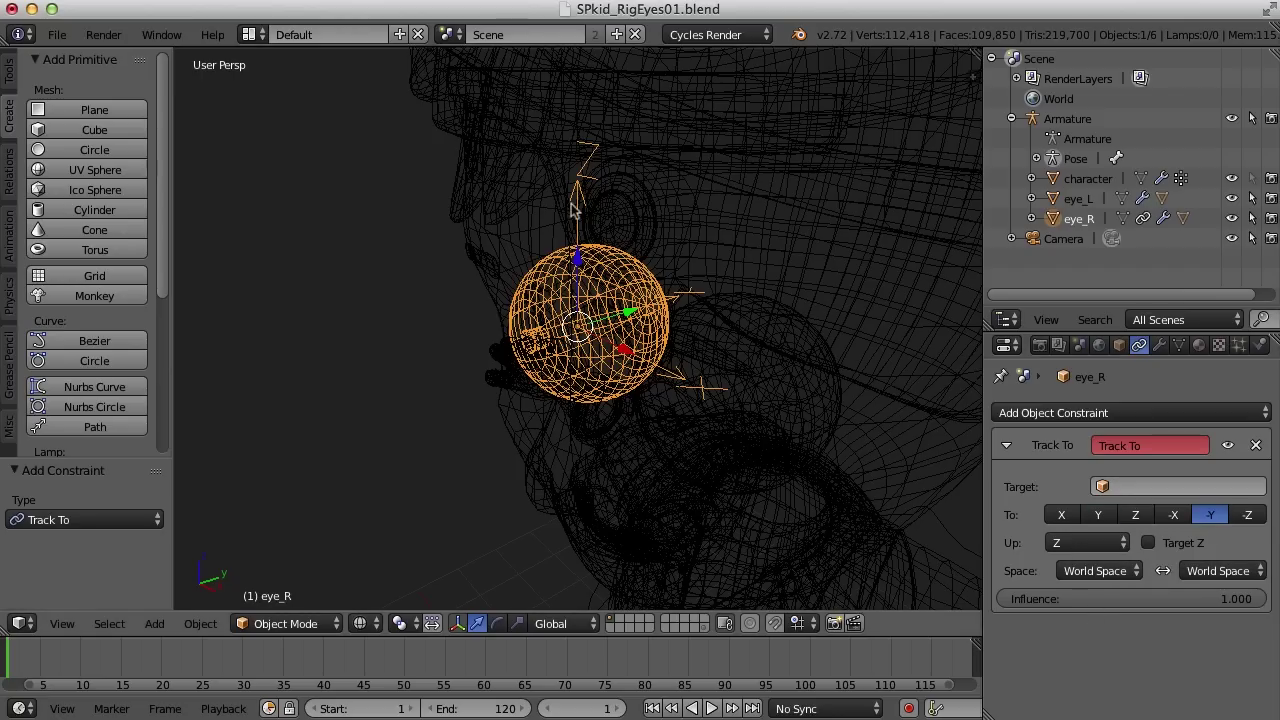
pyautogui.hotkey('alt', 'z')
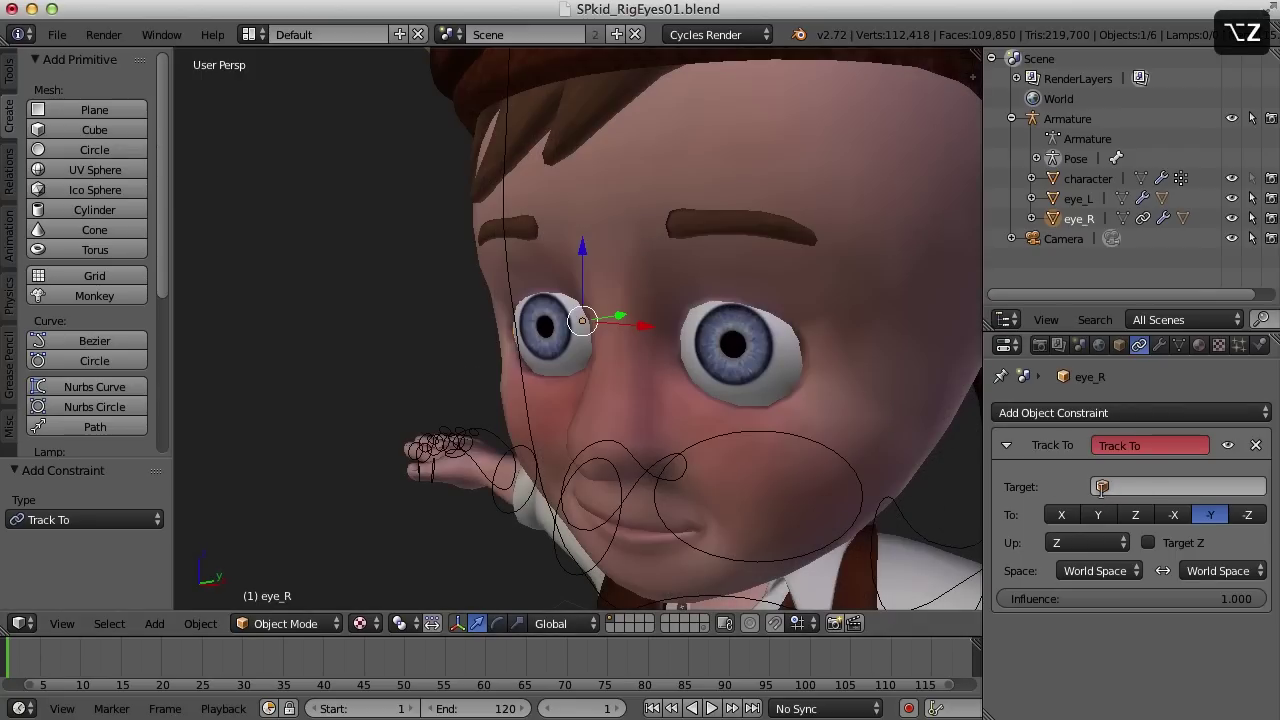
# Target eye_R's Track To constraint at the Armature's eyesCtrl bone again.
pyautogui.click(1103, 488)
pyautogui.click(1117, 514)
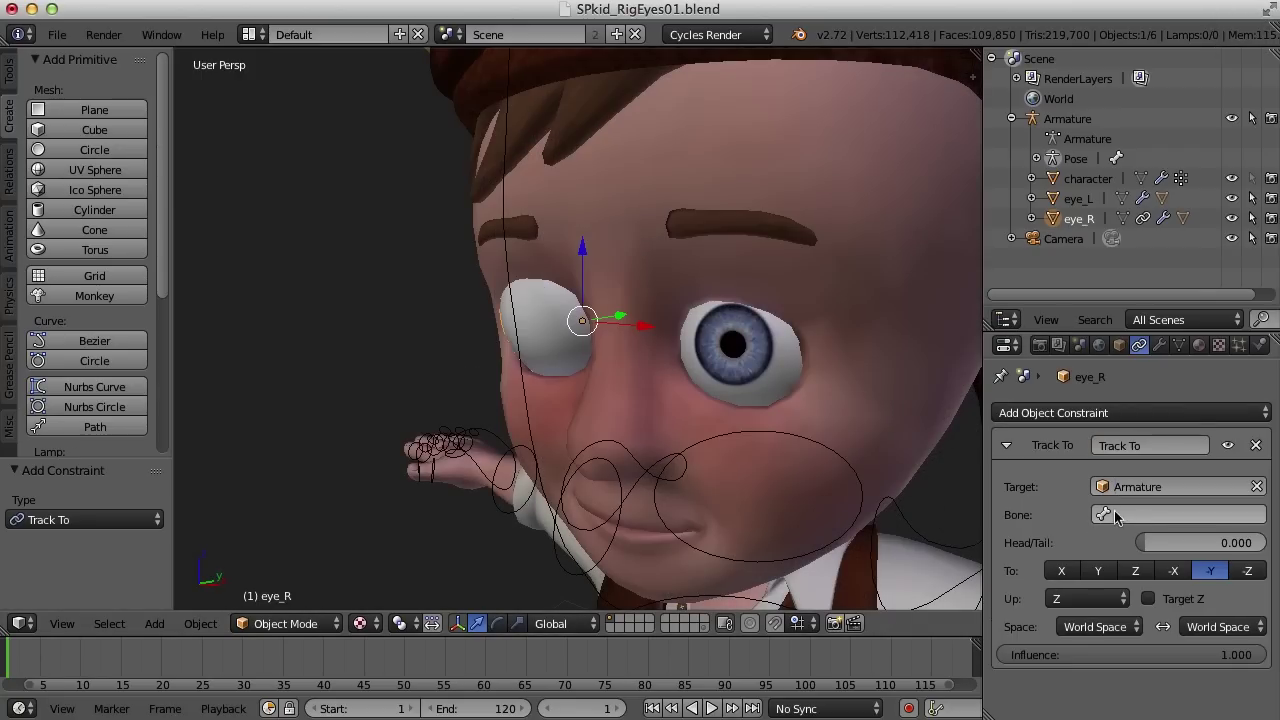
pyautogui.click(1117, 514)
pyautogui.click(1060, 308)
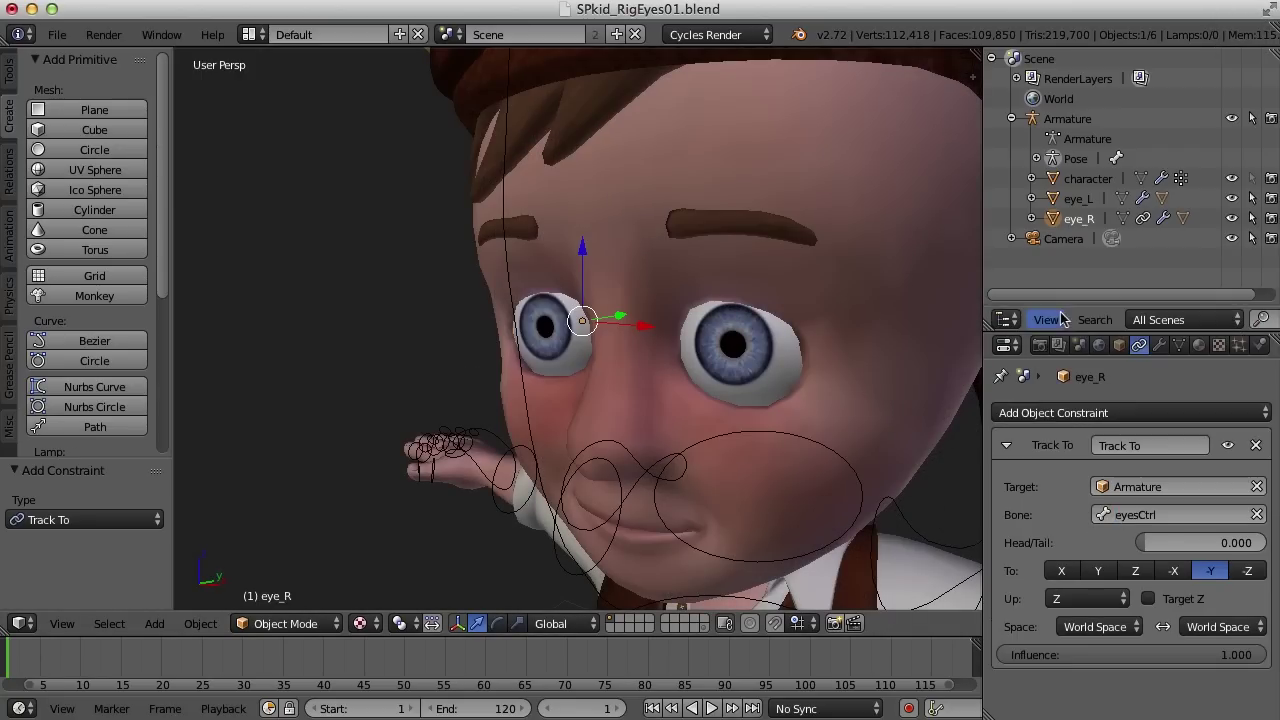
# Test eye_R's tracking by moving the eyesCtrl bone around in front of the face, and cancel the move.
pyautogui.scroll(-5, 676, 451)
pyautogui.moveTo(684, 432); pyautogui.dragTo(659, 456, button='middle')
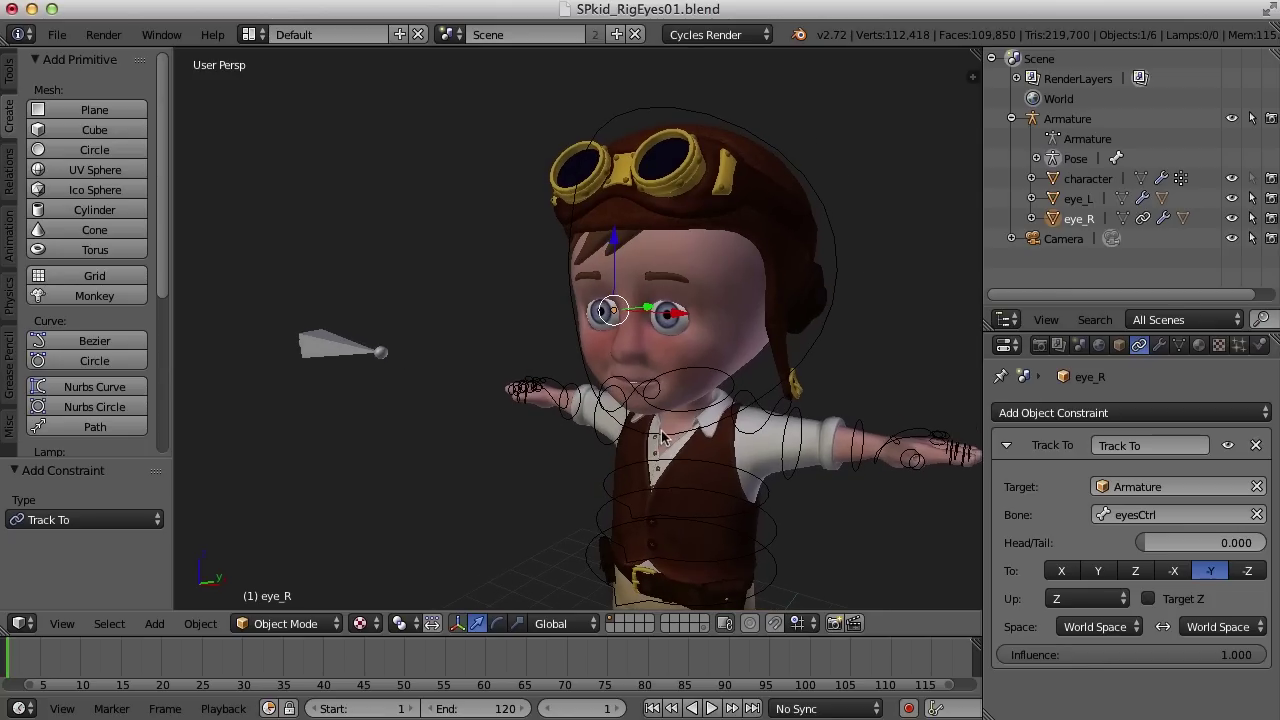
pyautogui.rightClick(335, 350)
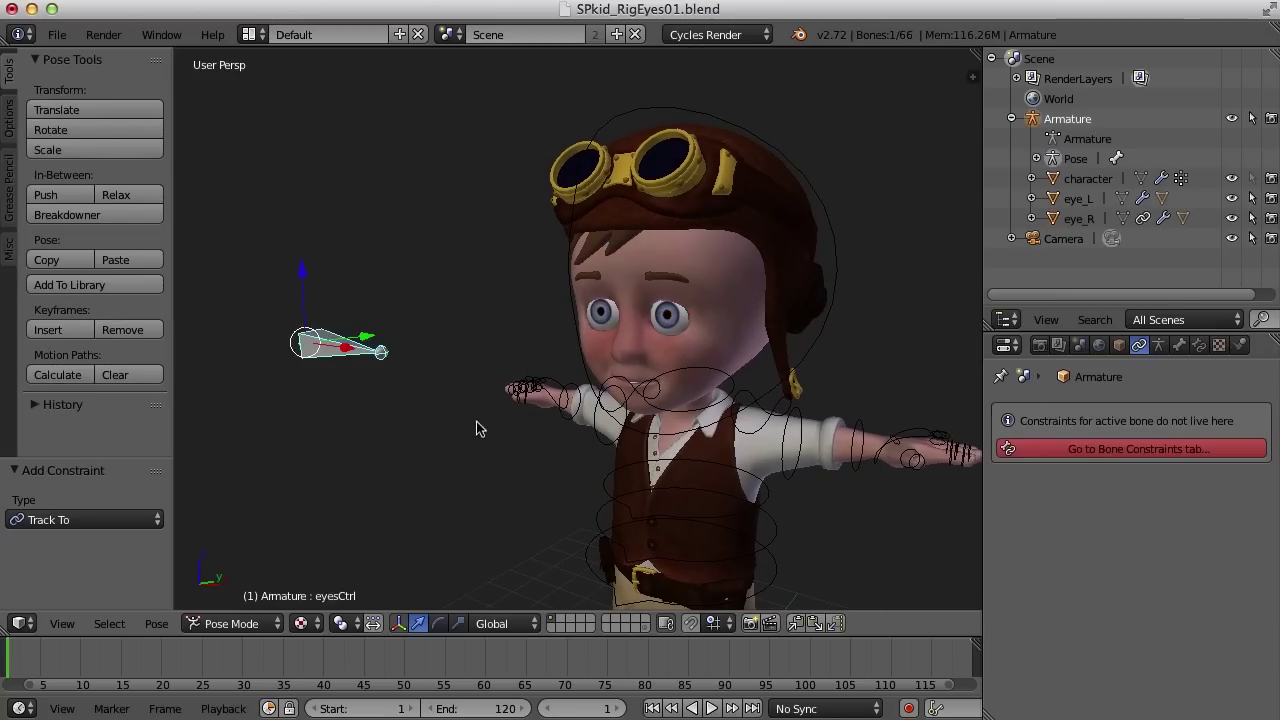
pyautogui.press('g')
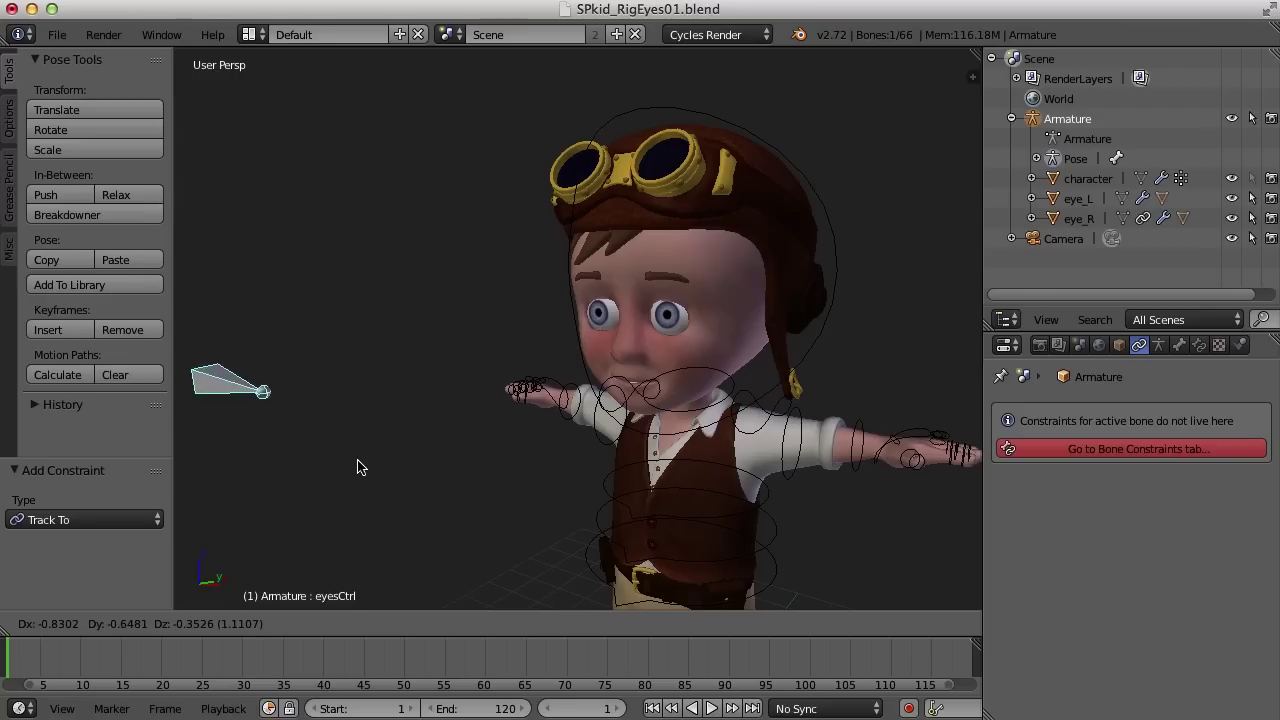
pyautogui.press('Escape')
# Add a Track To constraint to the eye_L object and target it at the Armature's eyesCtrl bone.
pyautogui.rightClick(670, 318)
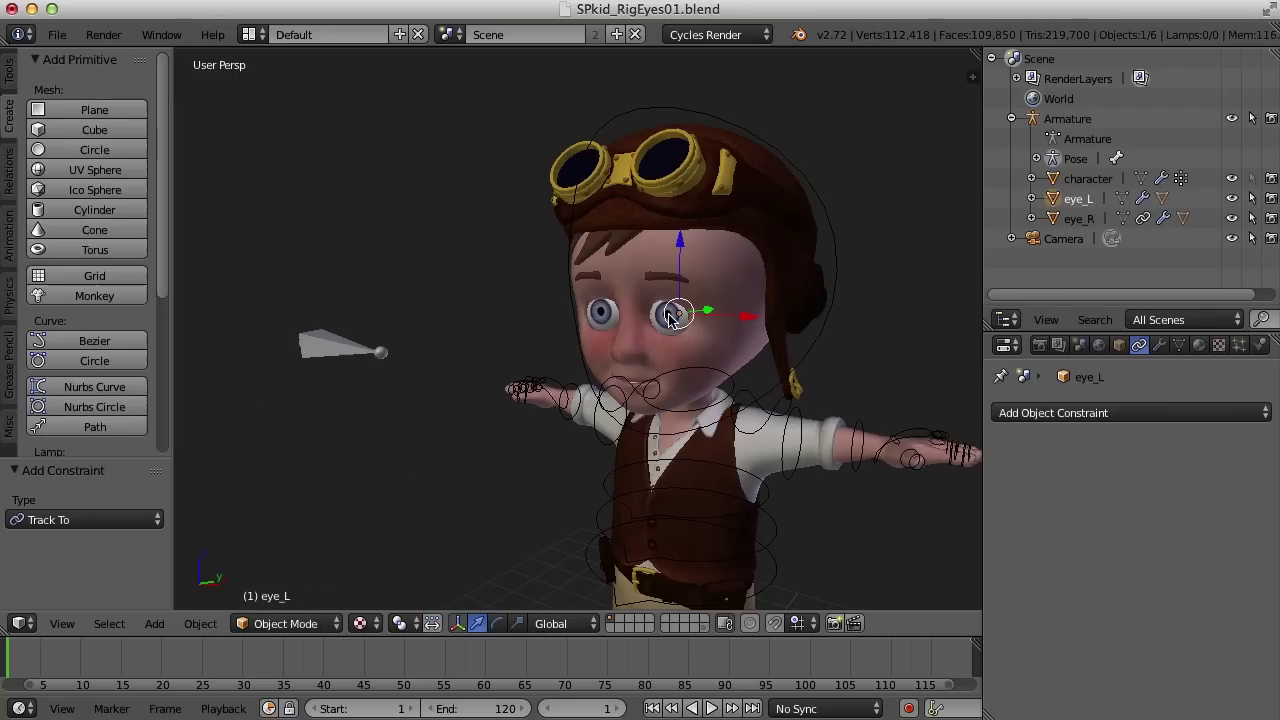
pyautogui.click(1145, 418)
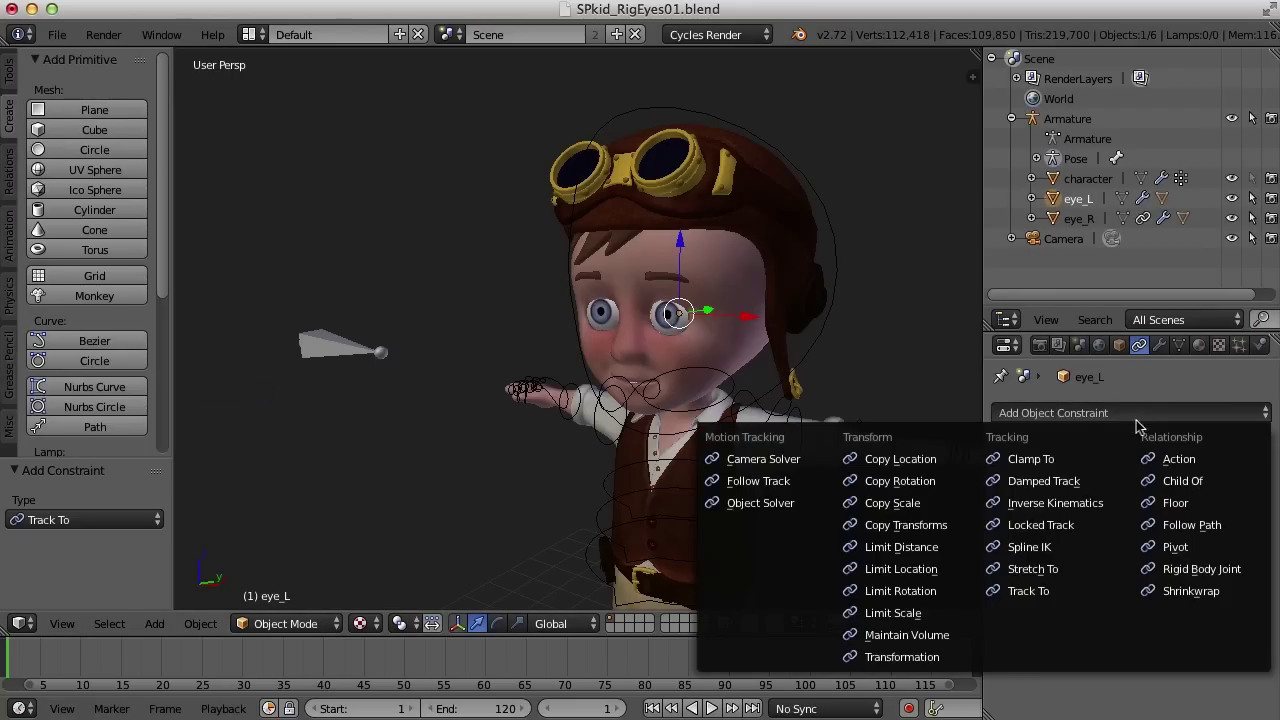
pyautogui.click(1055, 591)
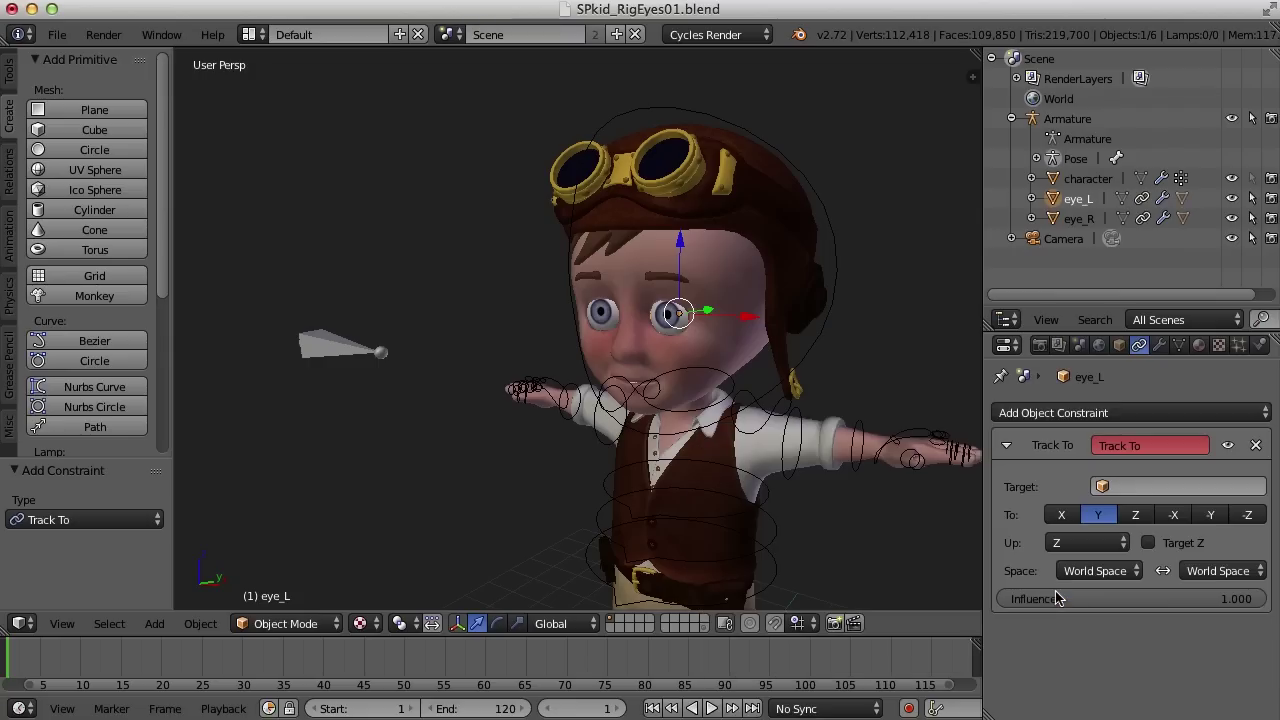
pyautogui.click(1105, 487)
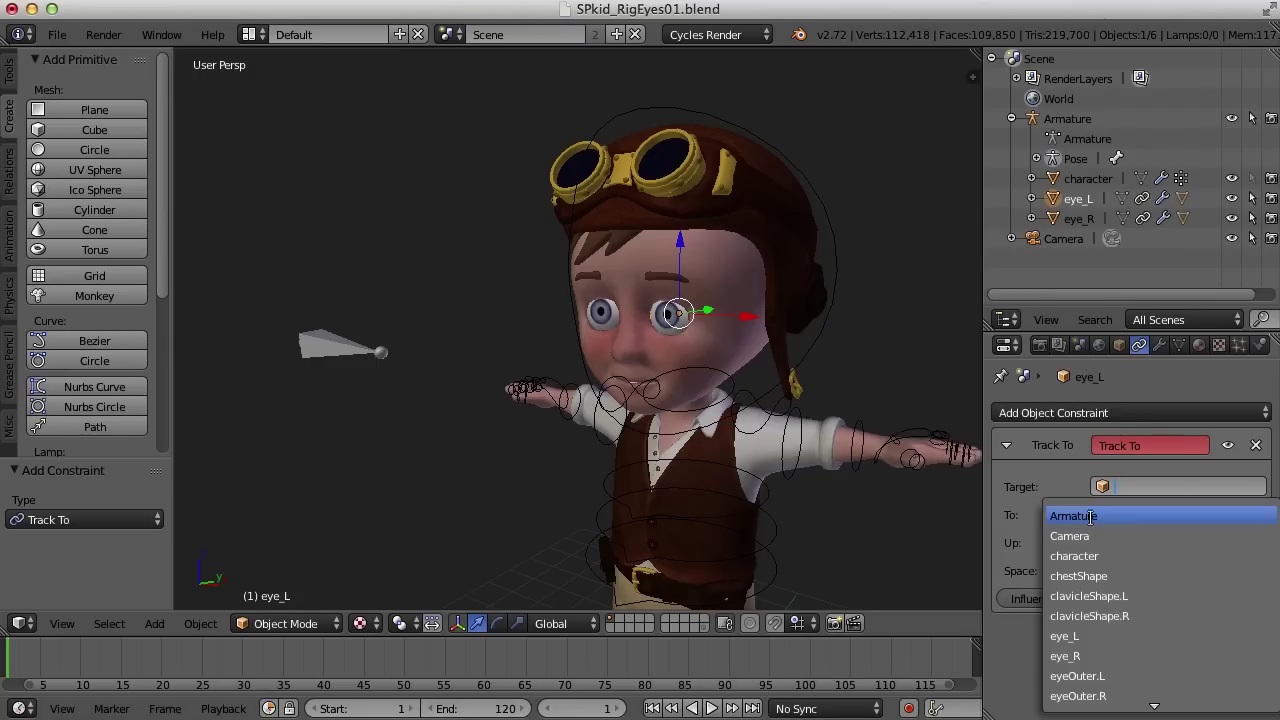
pyautogui.click(1091, 516)
pyautogui.click(1102, 514)
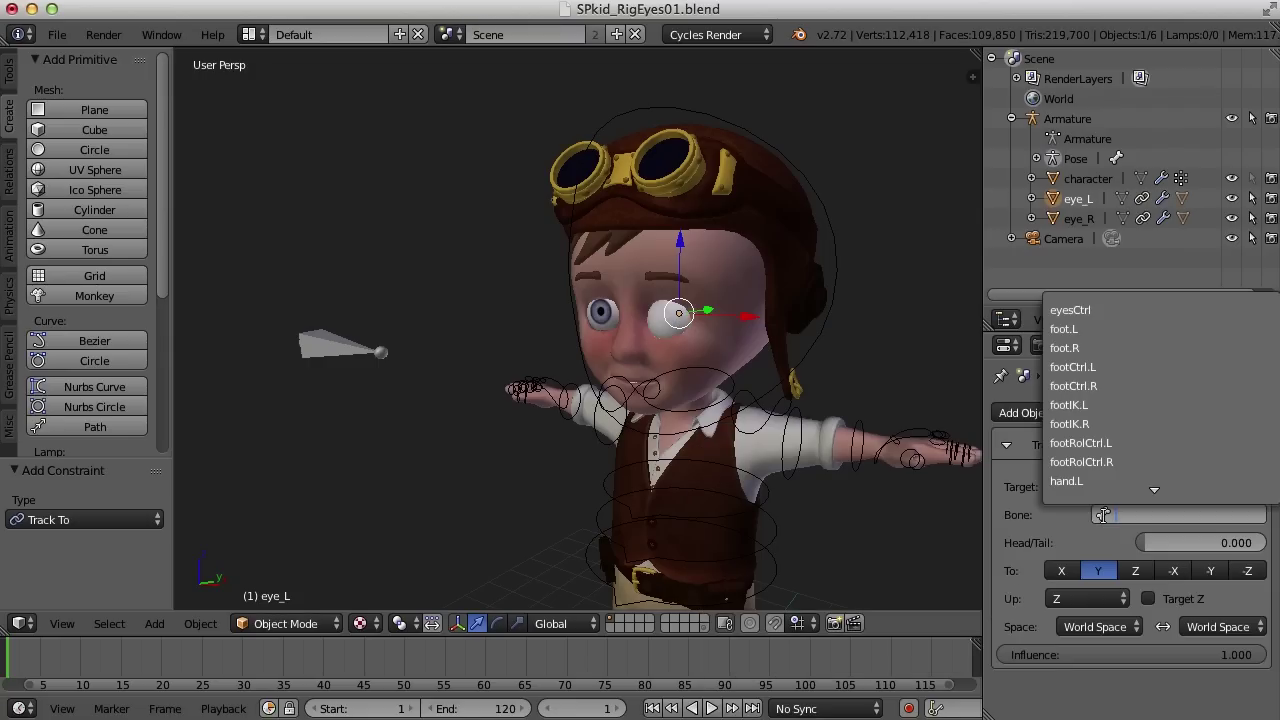
pyautogui.click(1100, 312)
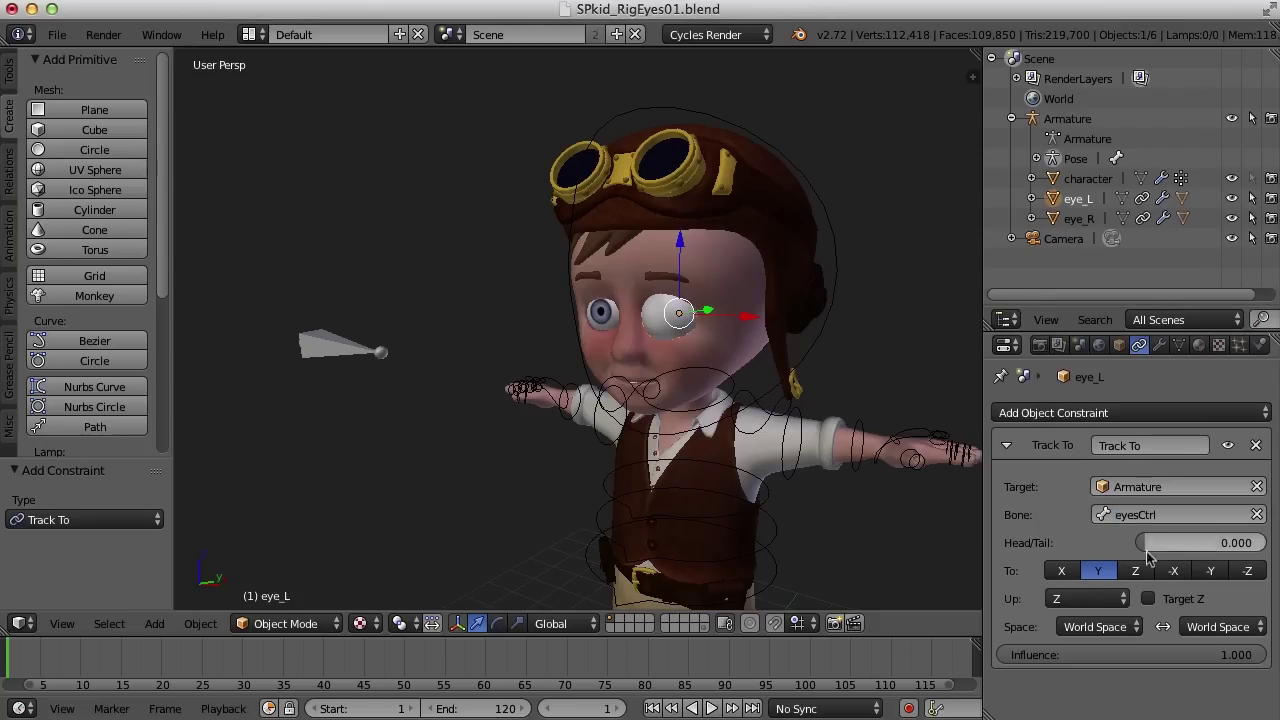
# Set the To axis of eye_L's Track To constraint to -Y and its Head/Tail value to 1.000.
pyautogui.click(1211, 571)
pyautogui.moveTo(752, 460); pyautogui.dragTo(680, 330, button='middle')
pyautogui.press('a')
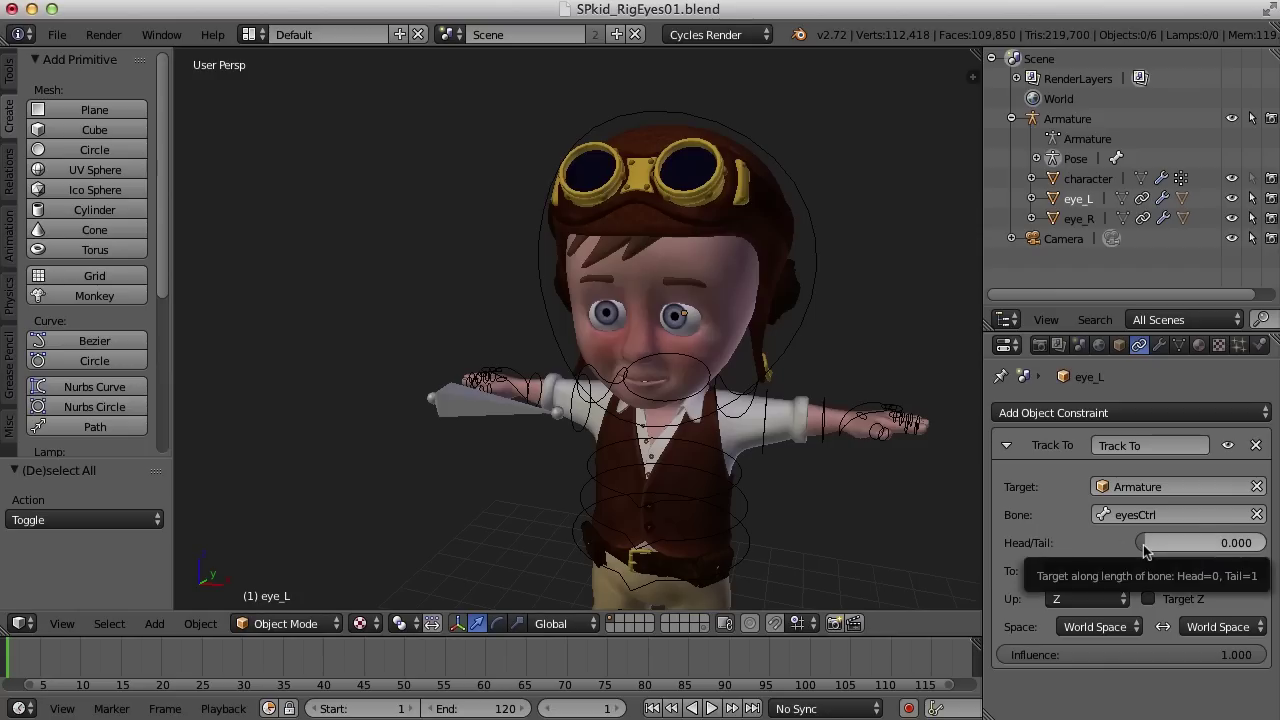
pyautogui.moveTo(1146, 542); pyautogui.dragTo(1262, 542)
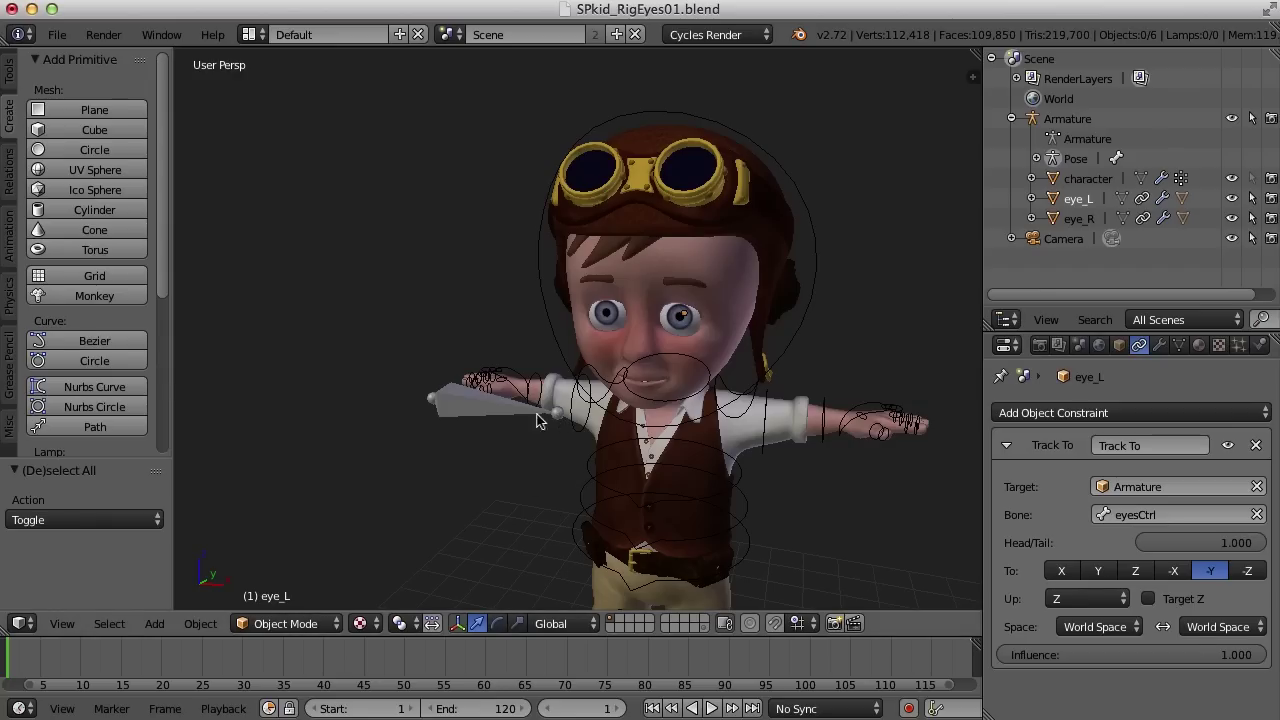
# Test the tracking of both eyes by moving the eyesCtrl bone around in front of the face.
pyautogui.rightClick(503, 412)
pyautogui.moveTo(709, 460); pyautogui.dragTo(665, 430, button='middle')
pyautogui.press('g')
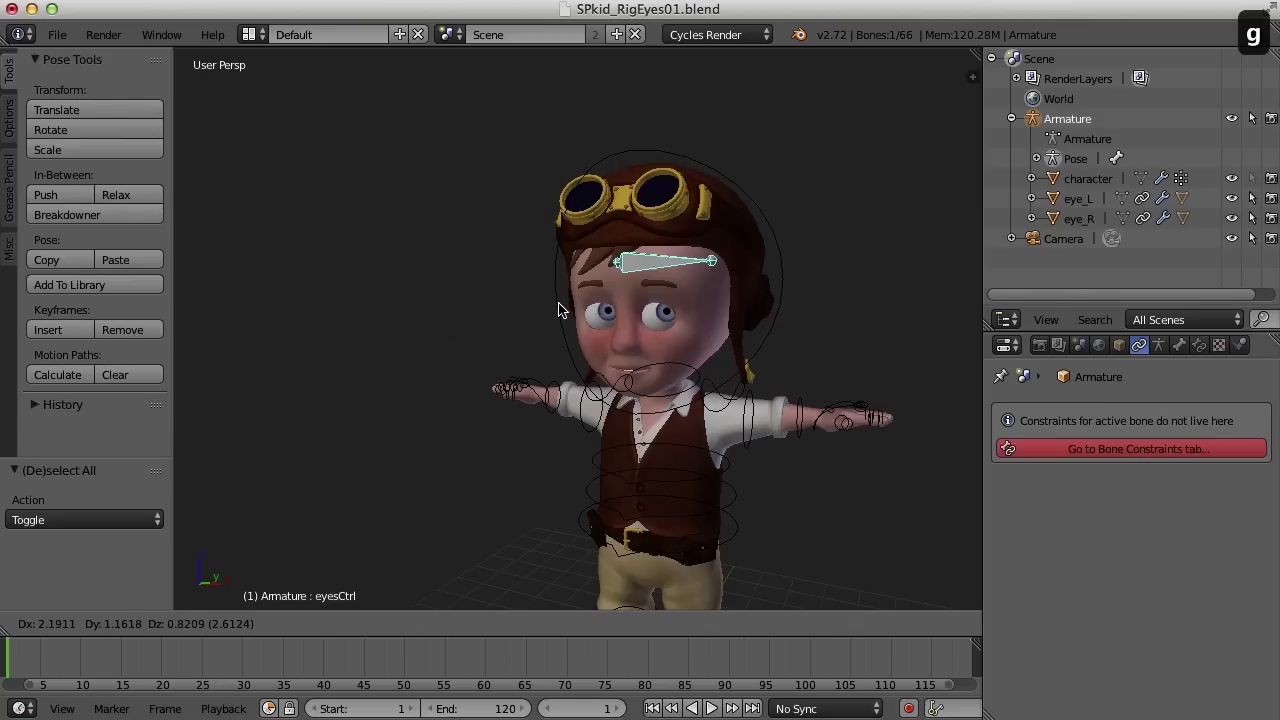
pyautogui.click(560, 402)
pyautogui.moveTo(560, 402); pyautogui.dragTo(617, 381, button='middle')
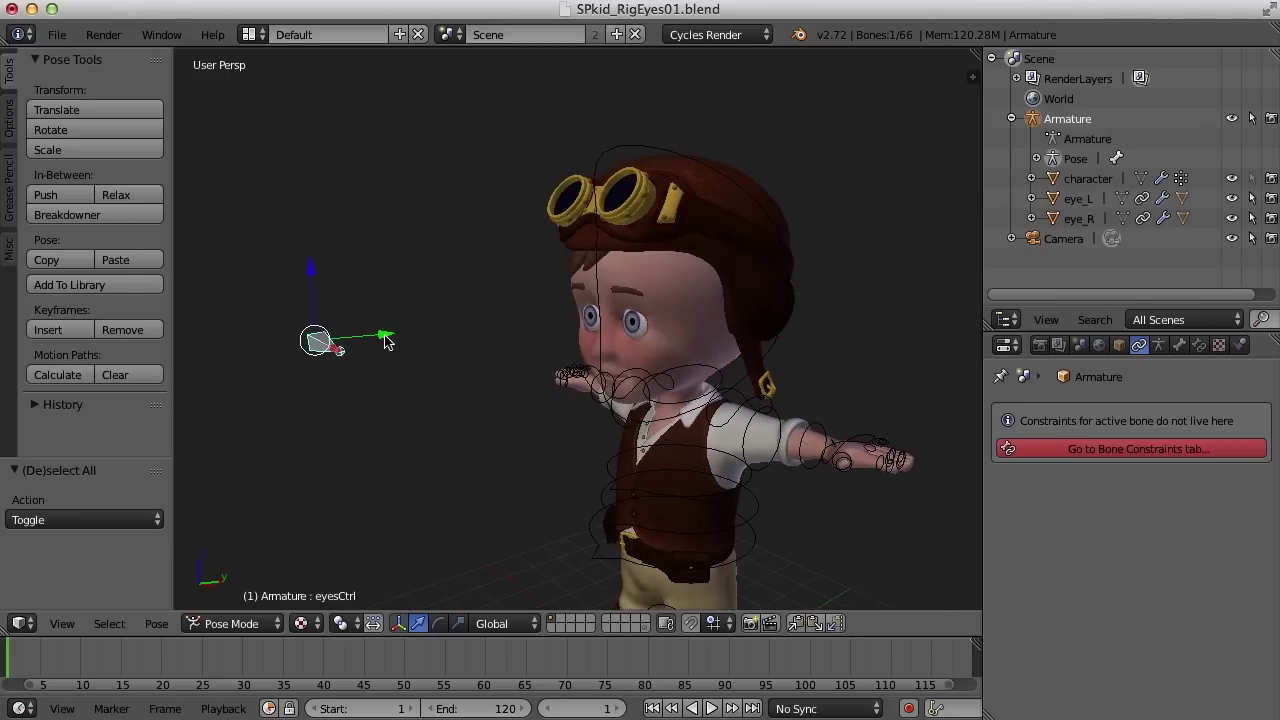
# Move the eyesCtrl bone about 4.25 units along Y toward the face to test the eyes, and undo the move.
pyautogui.press('g')
pyautogui.press('y')
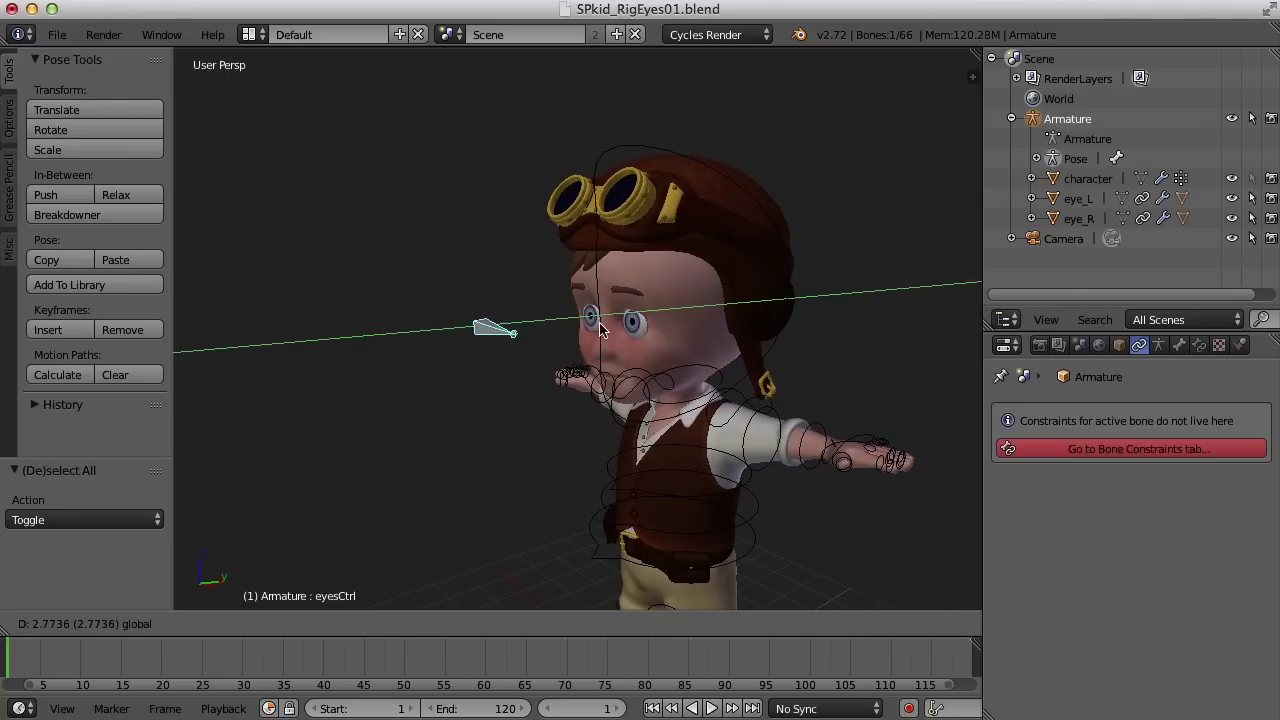
pyautogui.click(466, 436)
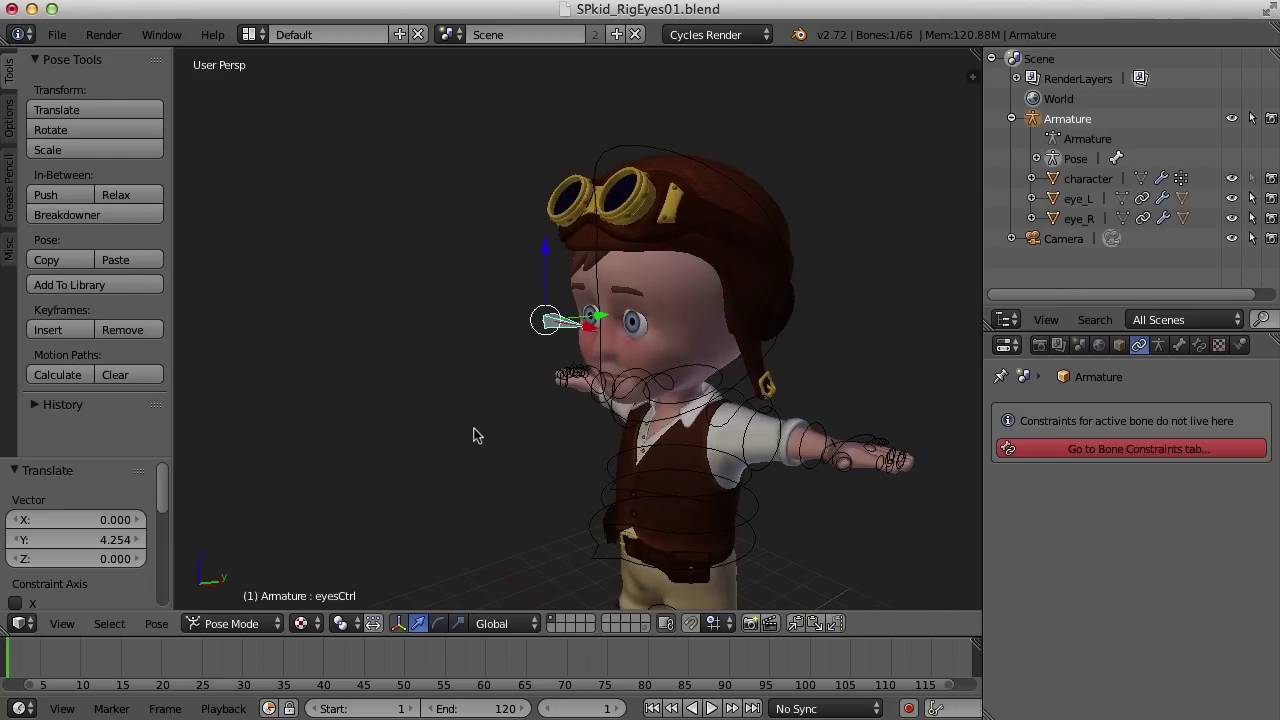
pyautogui.moveTo(457, 437); pyautogui.dragTo(500, 434, button='middle')
pyautogui.press('super+z')
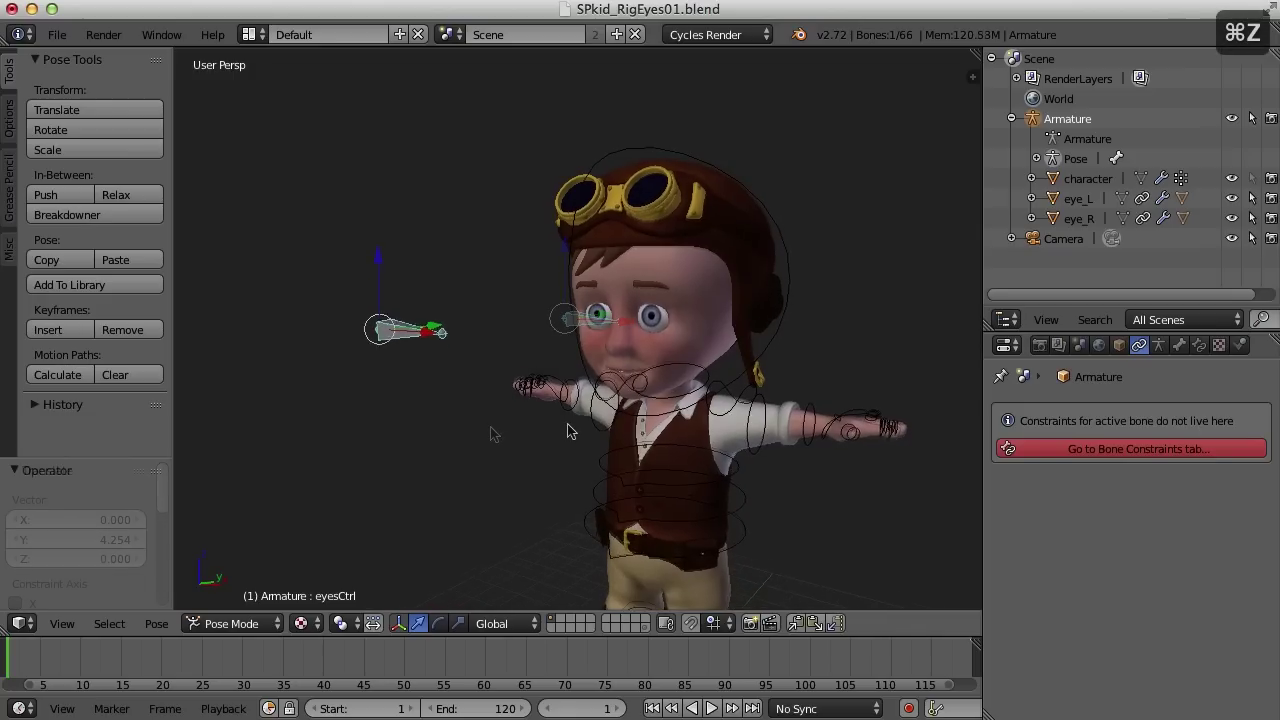
pyautogui.moveTo(463, 480); pyautogui.dragTo(477, 469, button='middle')
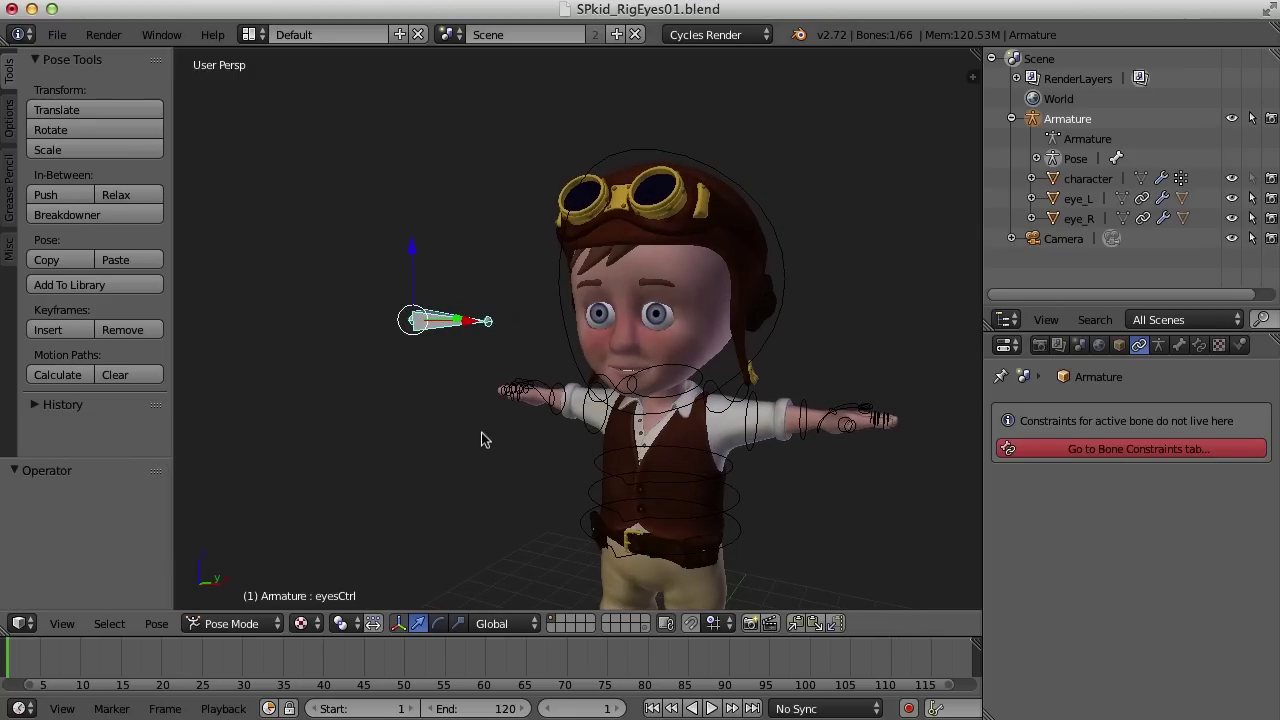
pyautogui.moveTo(481, 433); pyautogui.dragTo(462, 455, button='middle')
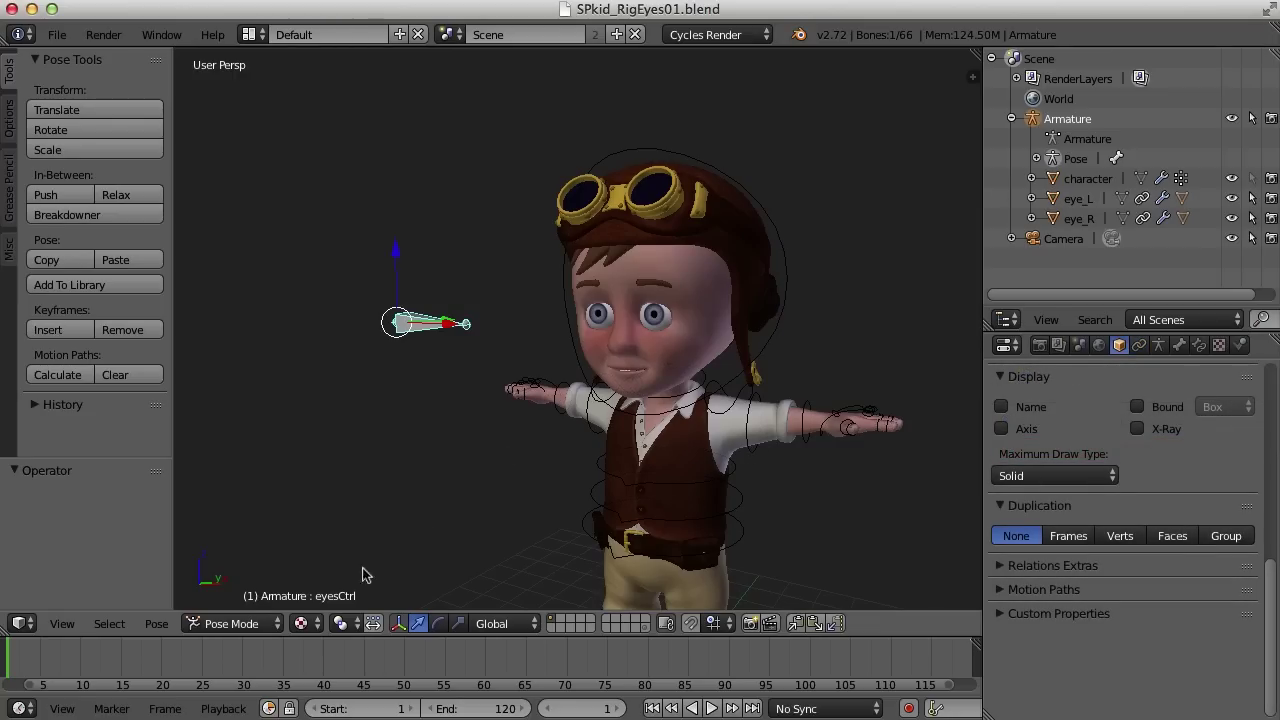
# Switch the armature to Object Mode and show only the empty second layer in top orthographic view.
pyautogui.click(268, 625)
pyautogui.click(262, 603)
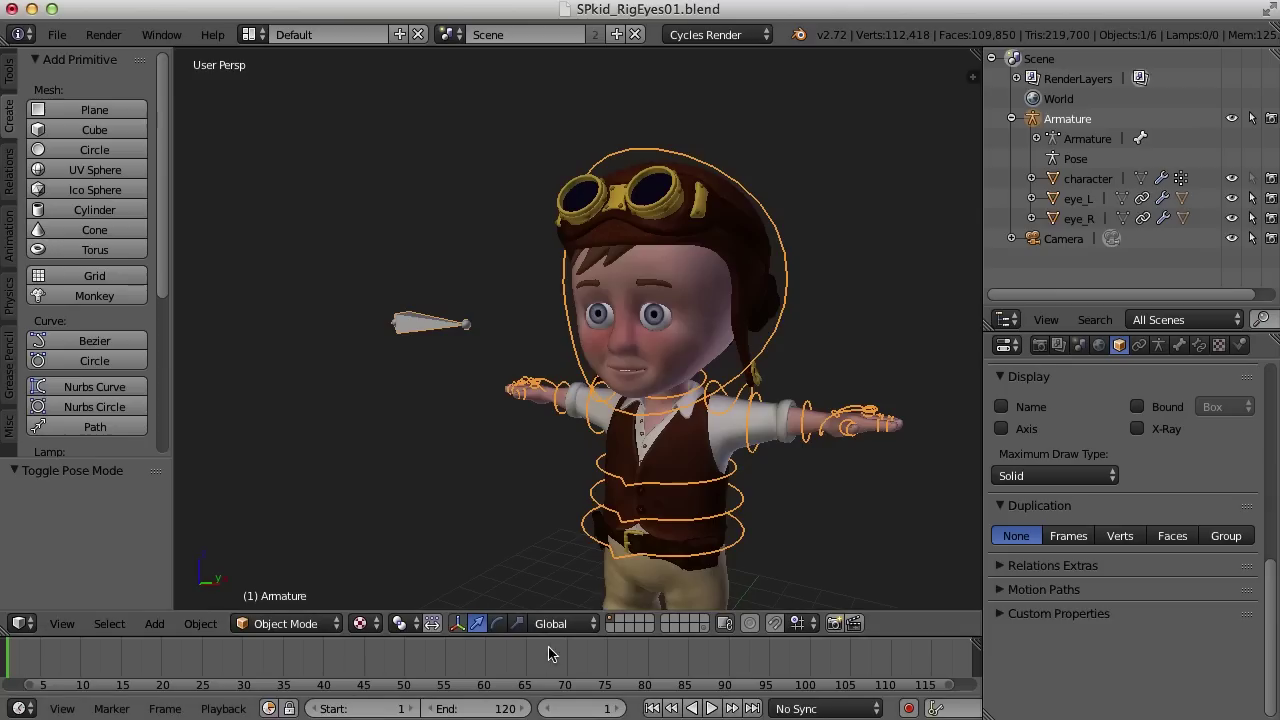
pyautogui.click(620, 623)
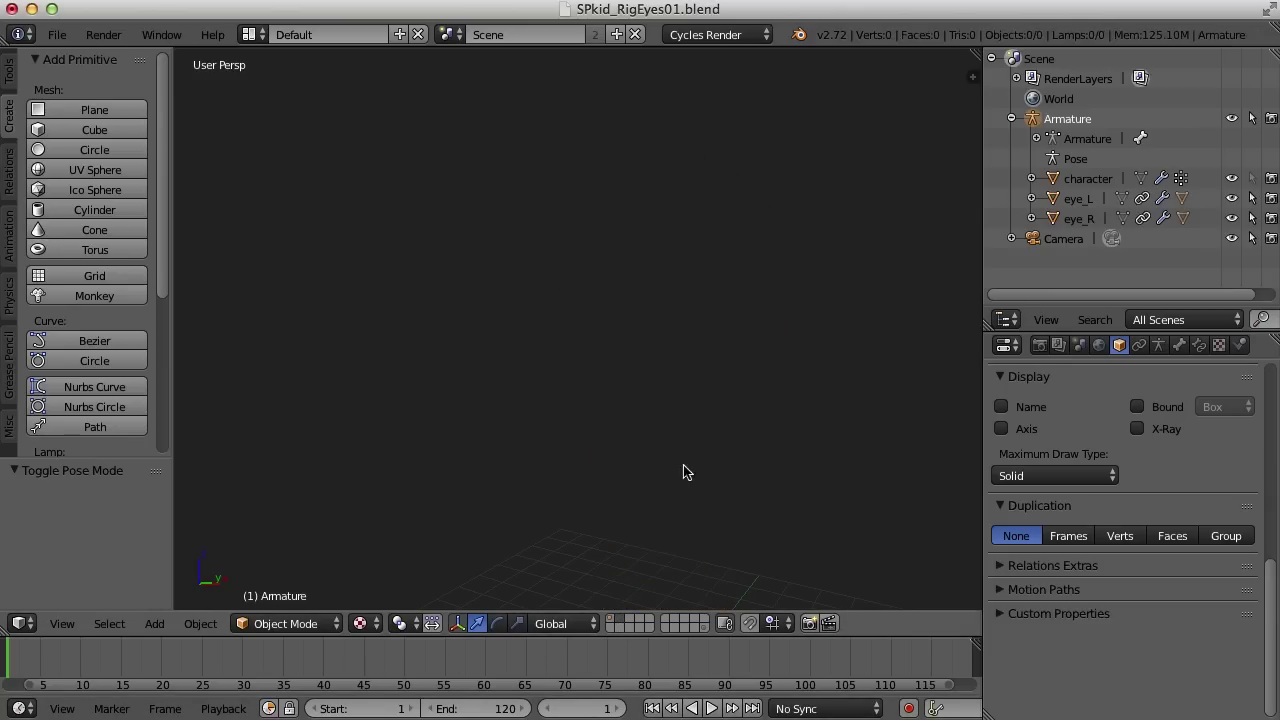
pyautogui.moveTo(698, 490); pyautogui.dragTo(629, 450, button='middle')
pyautogui.press('KP_7')
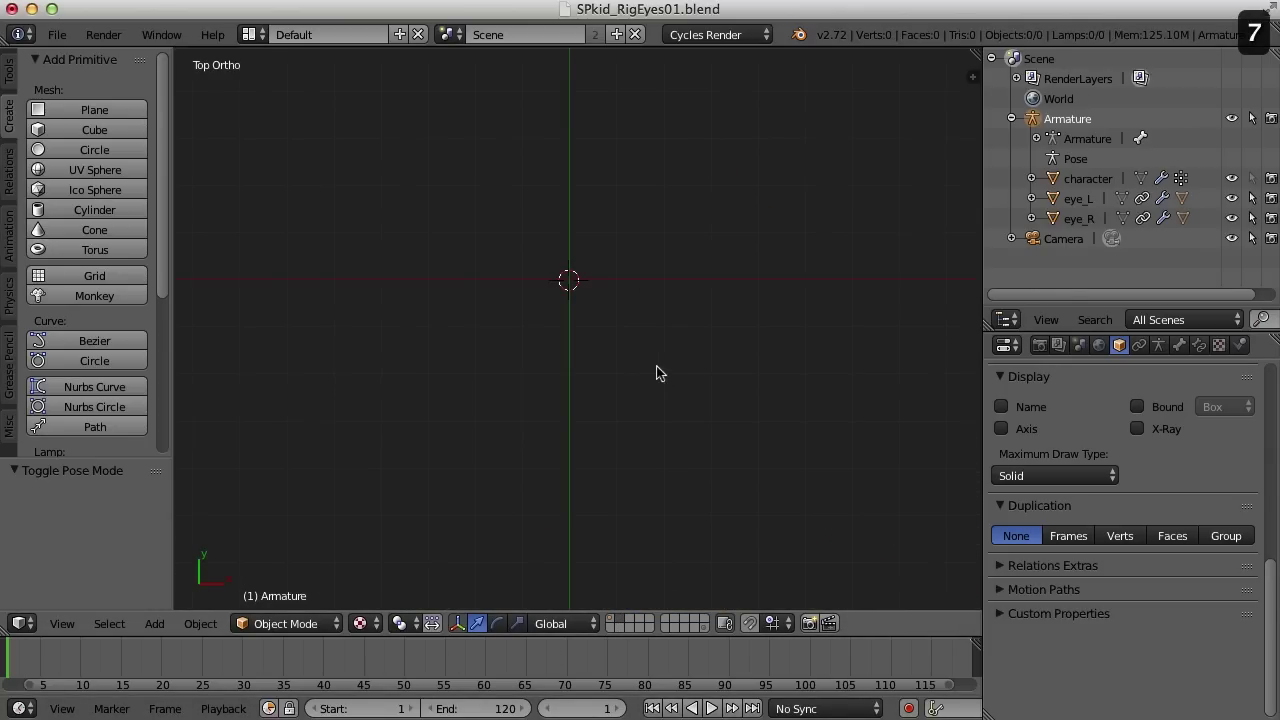
pyautogui.keyDown('shift'); pyautogui.moveTo(663, 347); pyautogui.dragTo(681, 397, button='middle'); pyautogui.keyUp('shift')
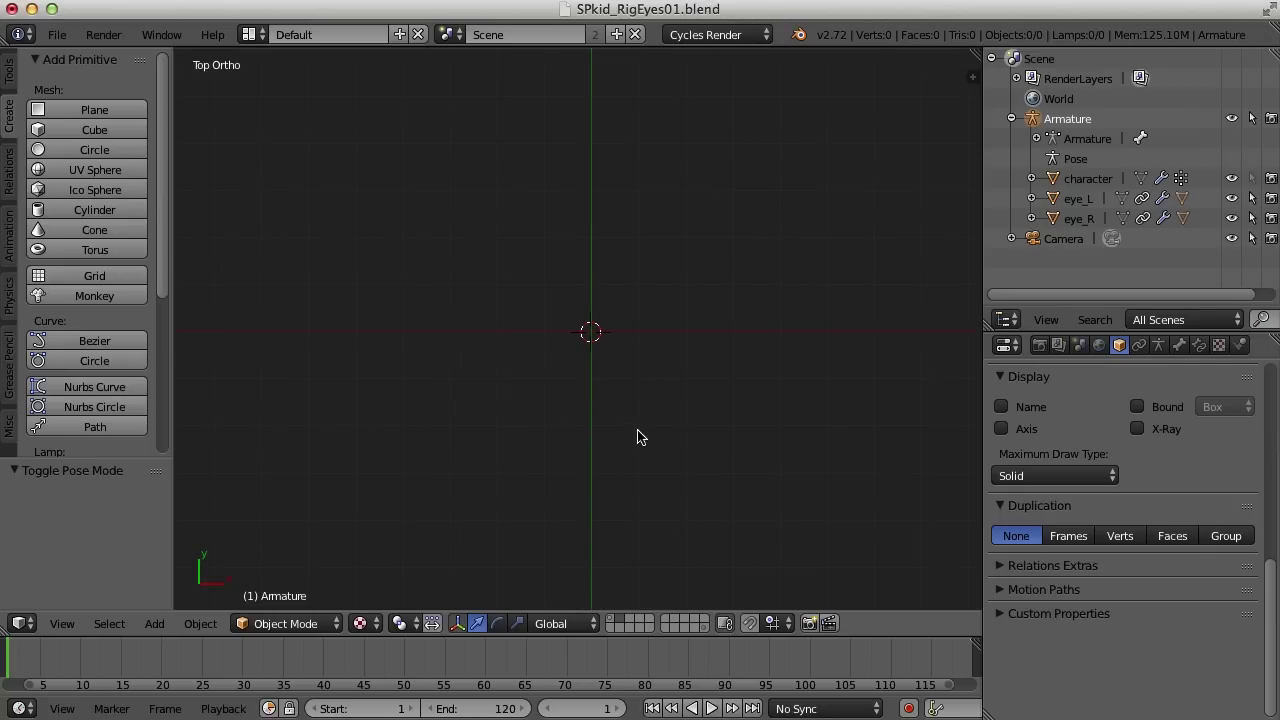
# Add a mesh circle at the origin with 12 vertices.
pyautogui.click(97, 152)
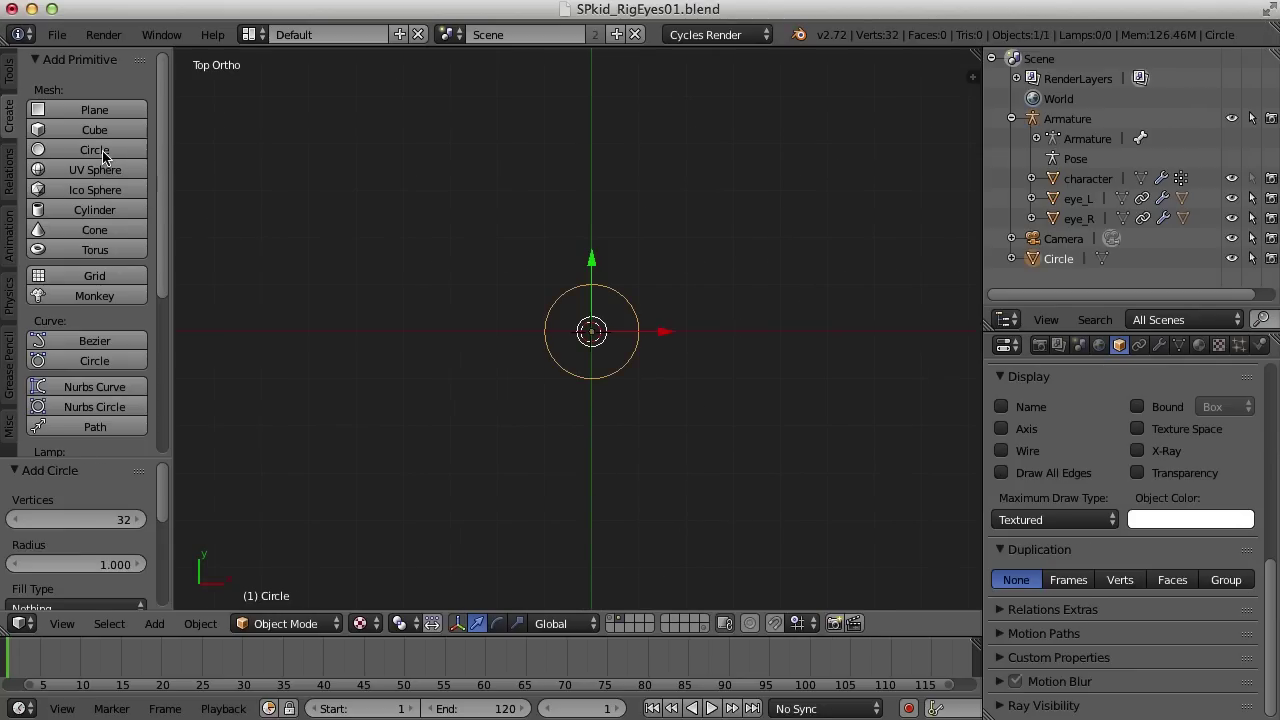
pyautogui.click(122, 521)
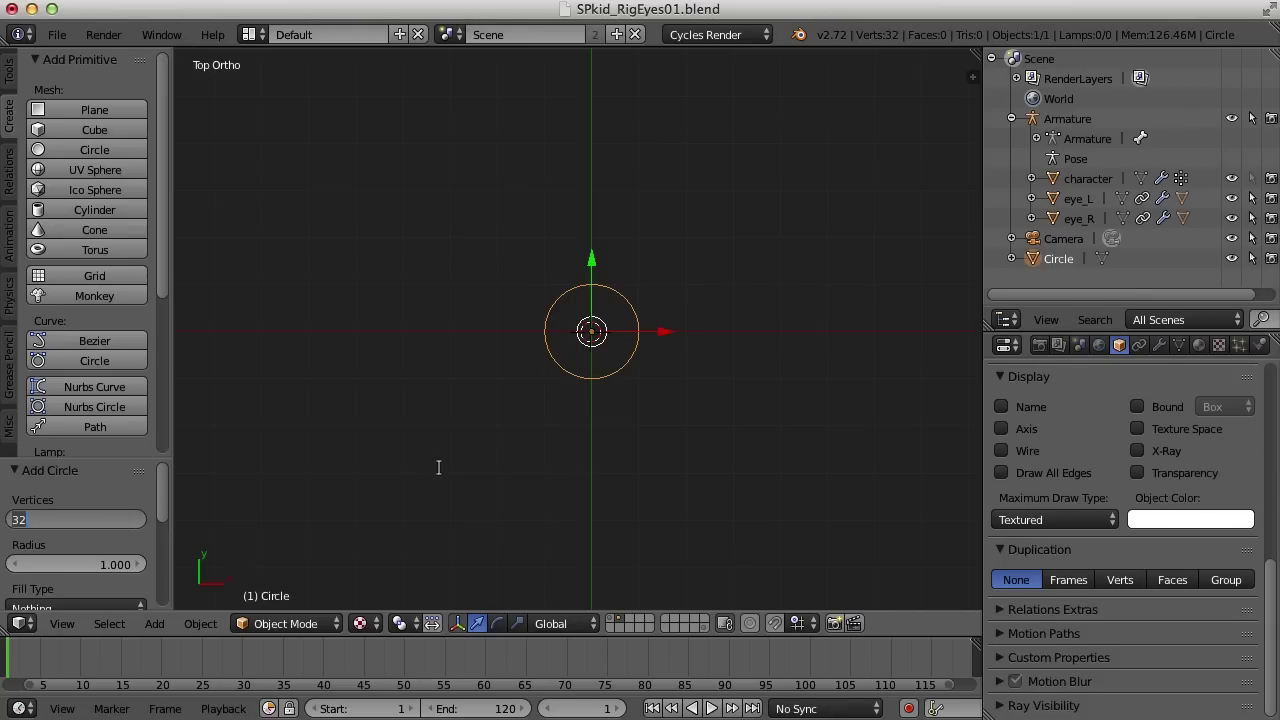
pyautogui.write('12')
pyautogui.press('Return')
pyautogui.scroll(5, 647, 403)
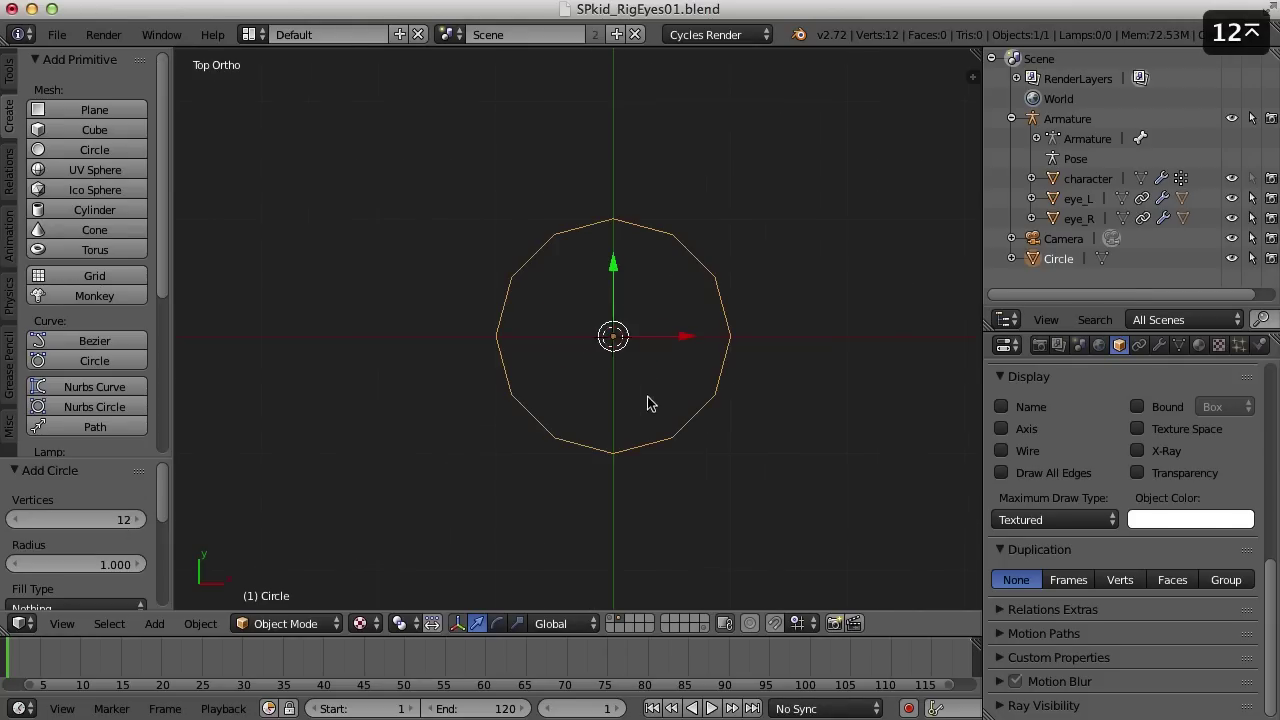
pyautogui.keyDown('shift'); pyautogui.moveTo(708, 371); pyautogui.dragTo(674, 377, button='middle'); pyautogui.keyUp('shift')
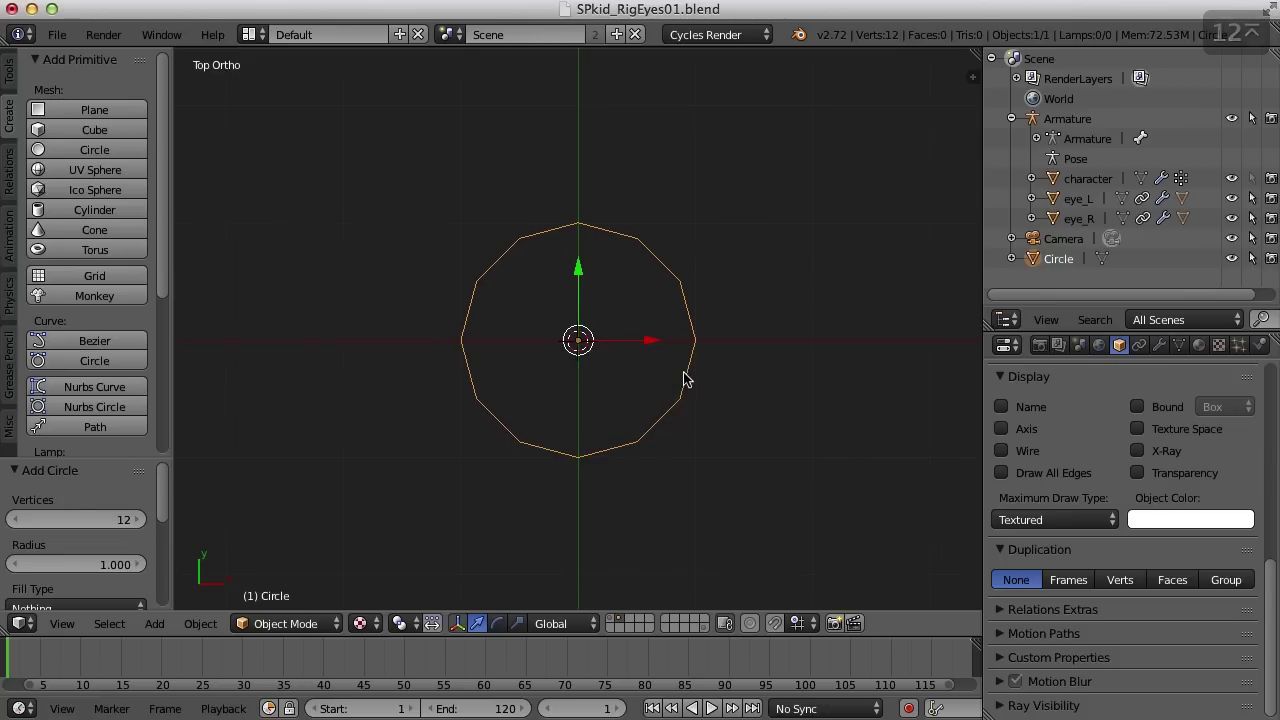
# Enable proportional editing and scale the circle's two outermost X-axis vertices by about 1.78 along X into an eye outline.
pyautogui.press('Tab')
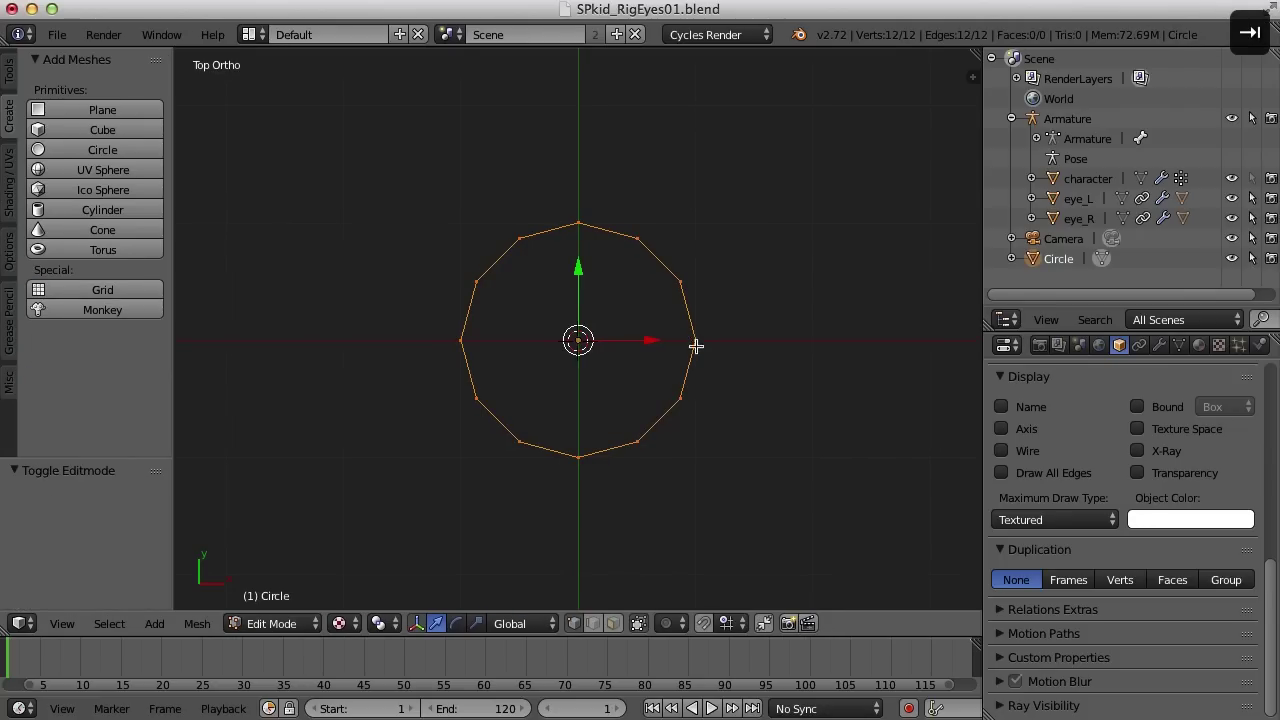
pyautogui.rightClick(698, 343)
pyautogui.keyDown('shift'); pyautogui.rightClick(458, 341); pyautogui.keyUp('shift')
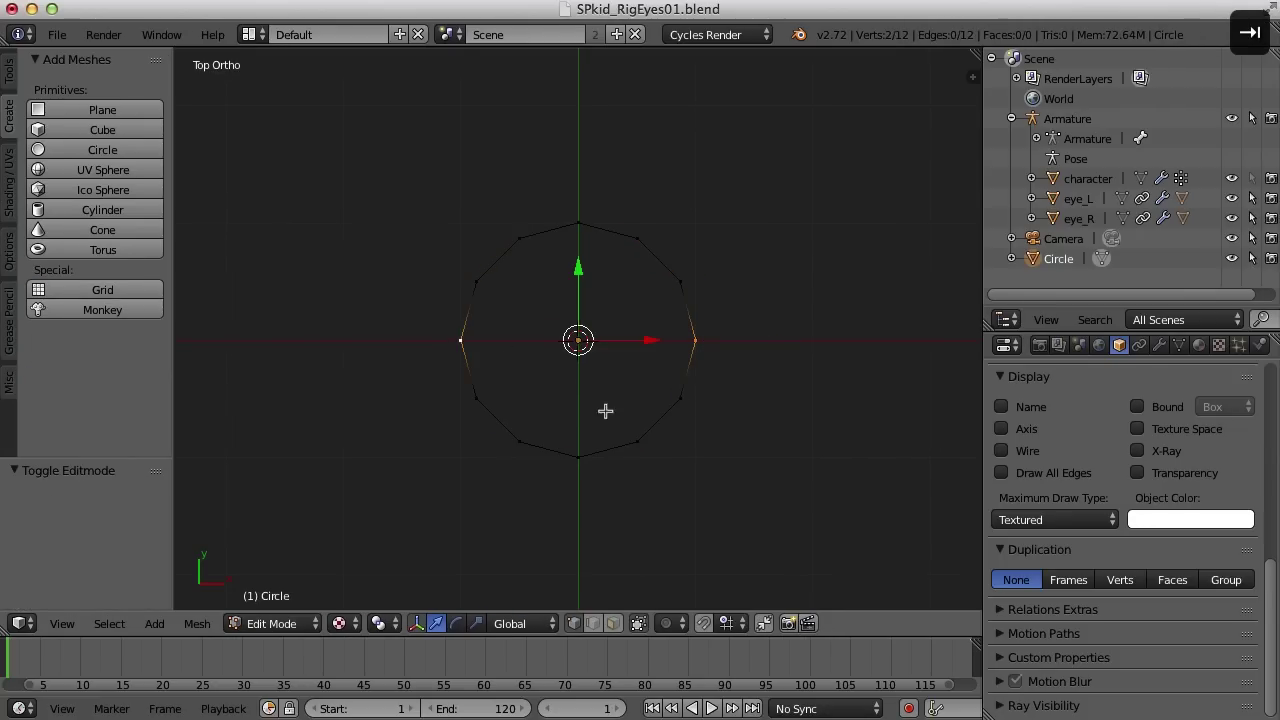
pyautogui.click(668, 624)
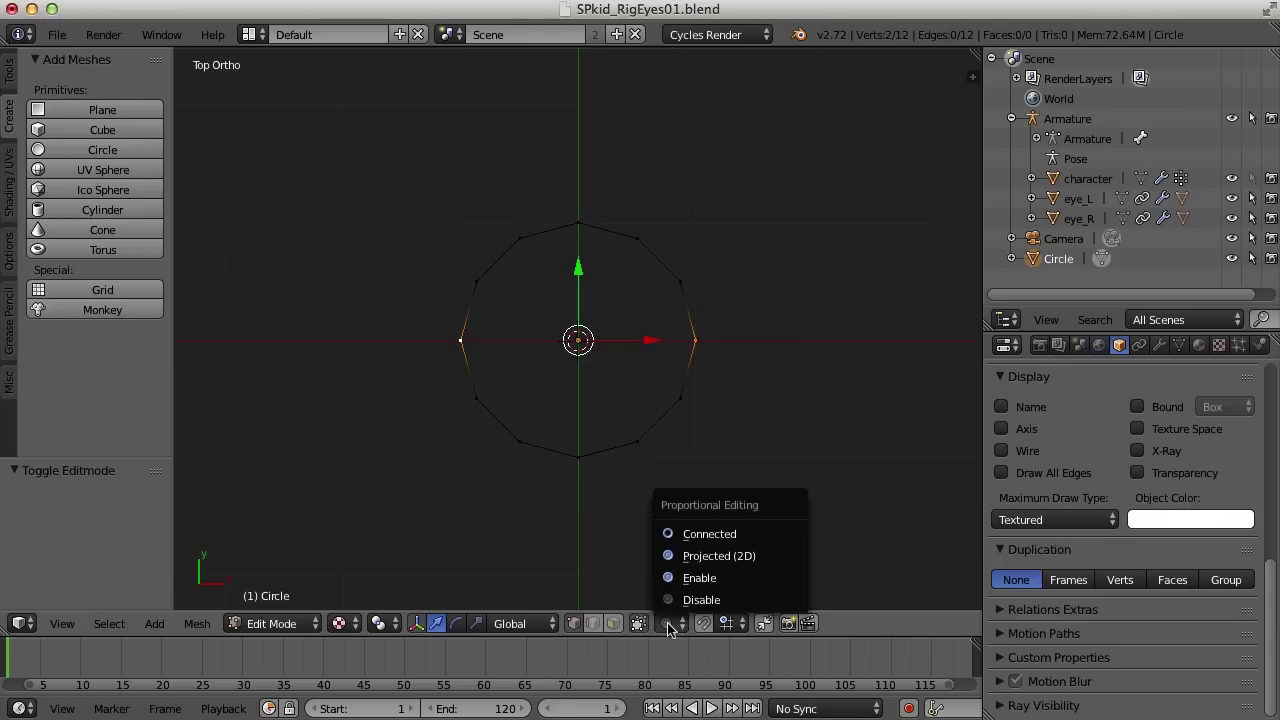
pyautogui.click(724, 584)
pyautogui.hotkey('ctrl', 'alt', '3')
pyautogui.moveTo(655, 342); pyautogui.dragTo(712, 346)
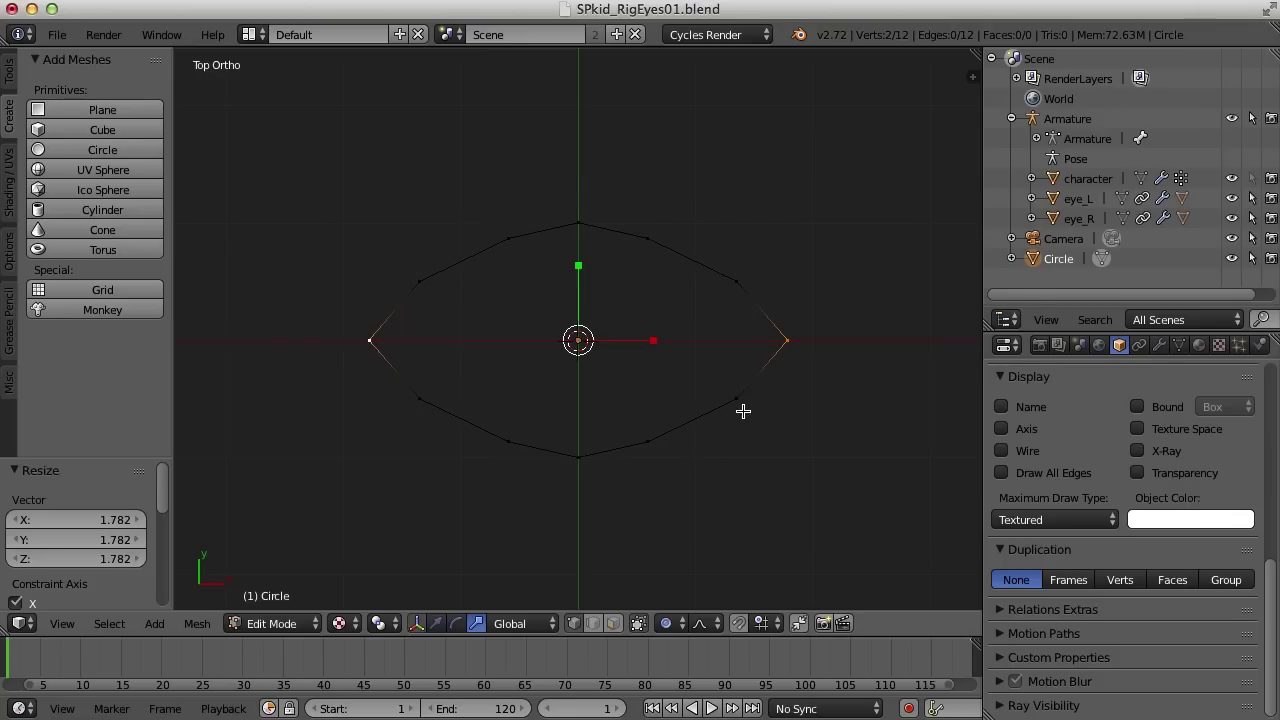
pyautogui.press('Tab')
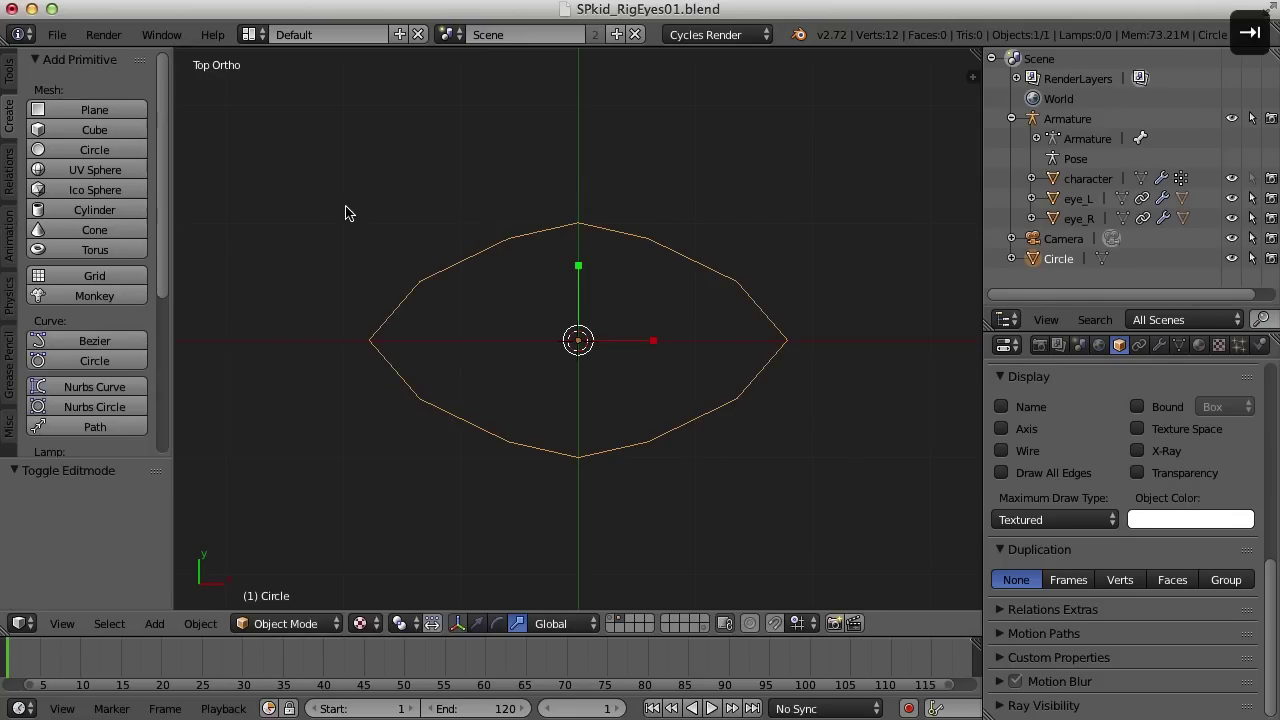
# Add a second 12-vertex mesh circle and scale it to about 0.9 so it fits inside the eye outline.
pyautogui.click(94, 149)
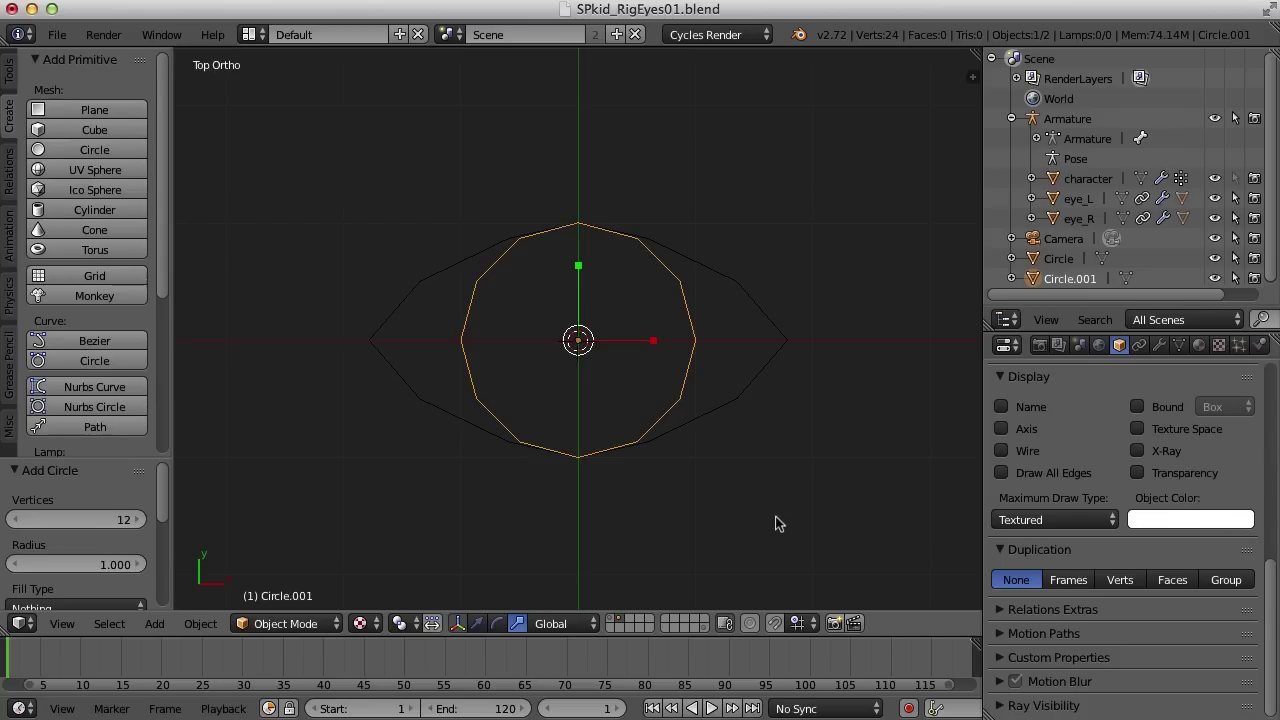
pyautogui.press('s')
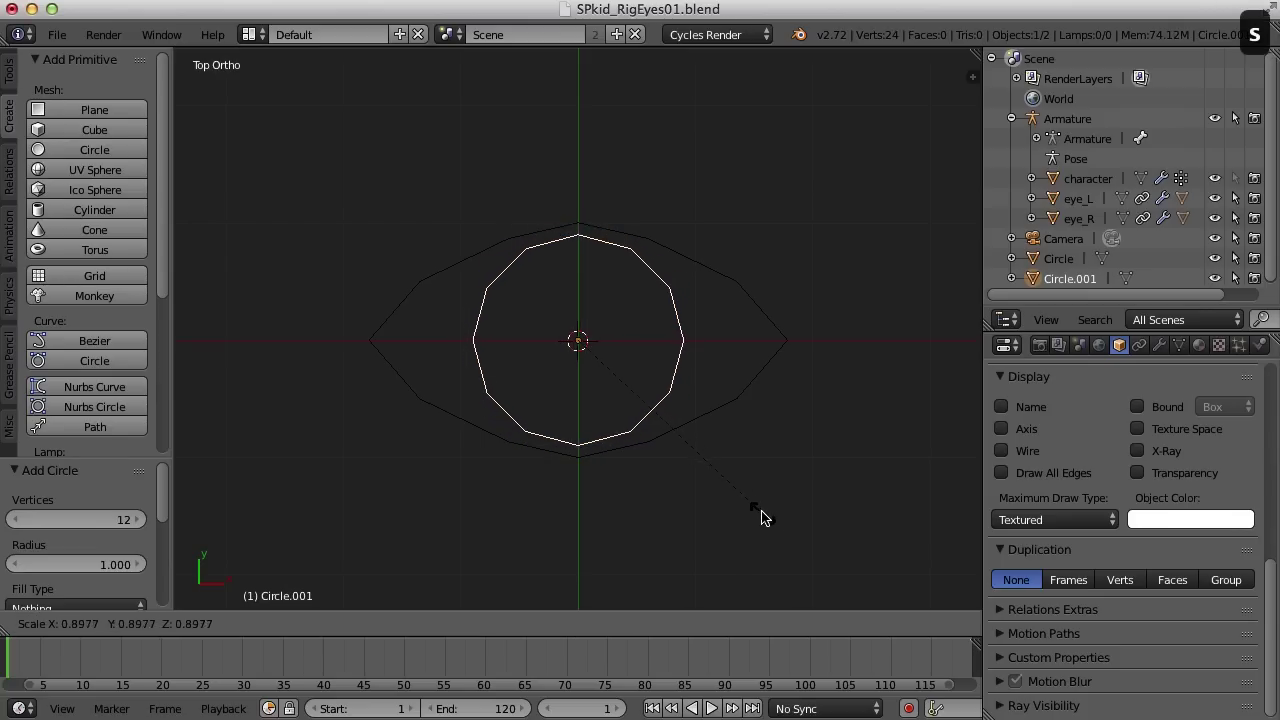
pyautogui.click(760, 518)
# Select the inner circle and the eye outline and join them into one object.
pyautogui.press('a')
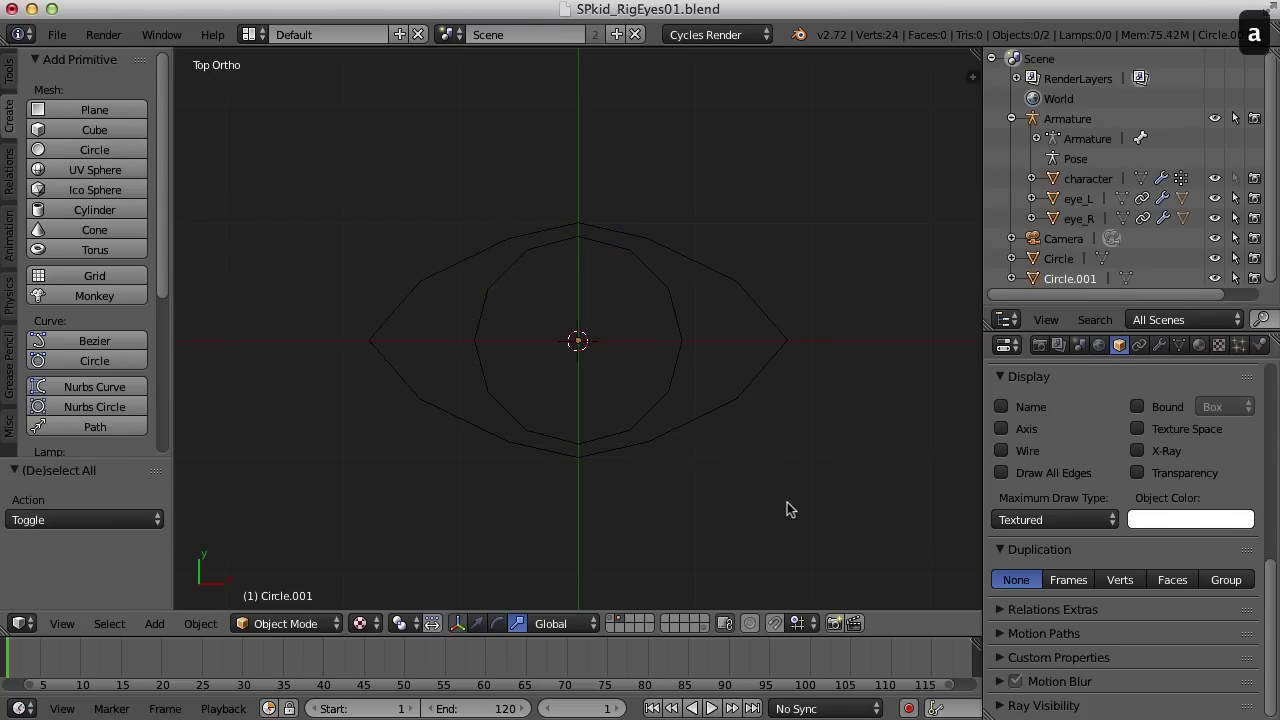
pyautogui.rightClick(655, 414)
pyautogui.keyDown('shift'); pyautogui.rightClick(692, 416); pyautogui.keyUp('shift')
pyautogui.scroll(-3, 742, 438)
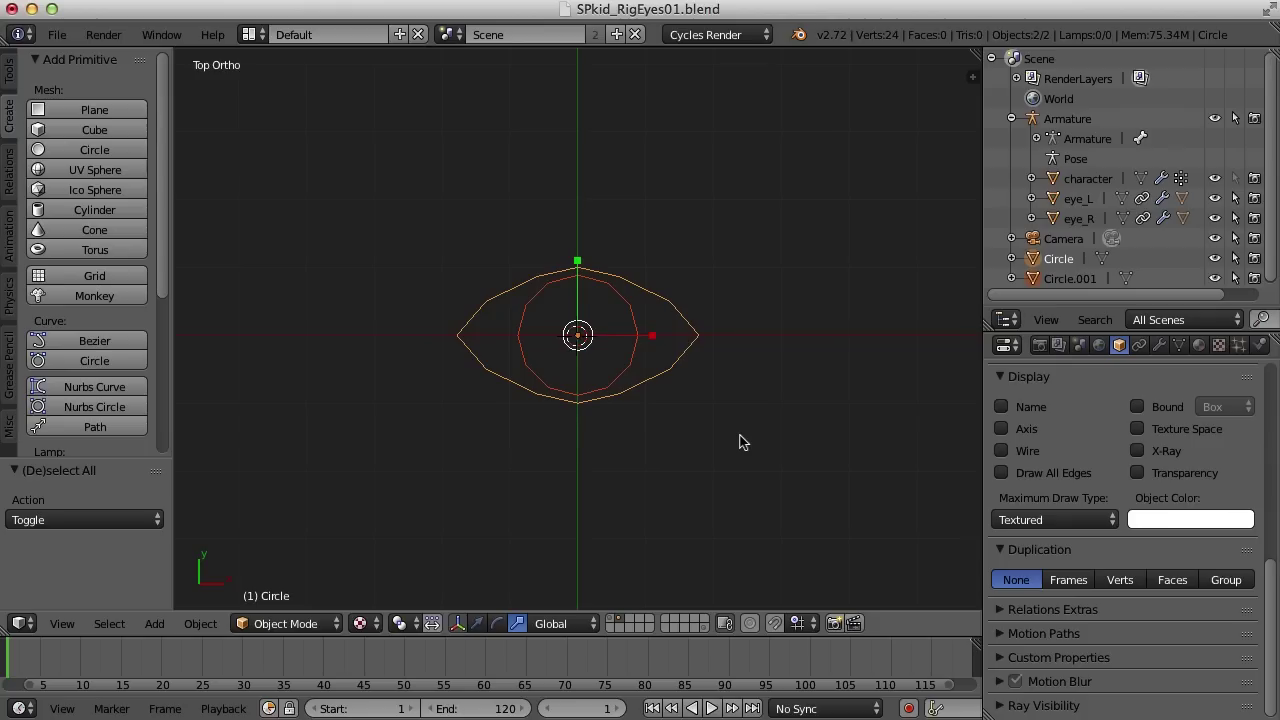
pyautogui.hotkey('ctrl', 'j')
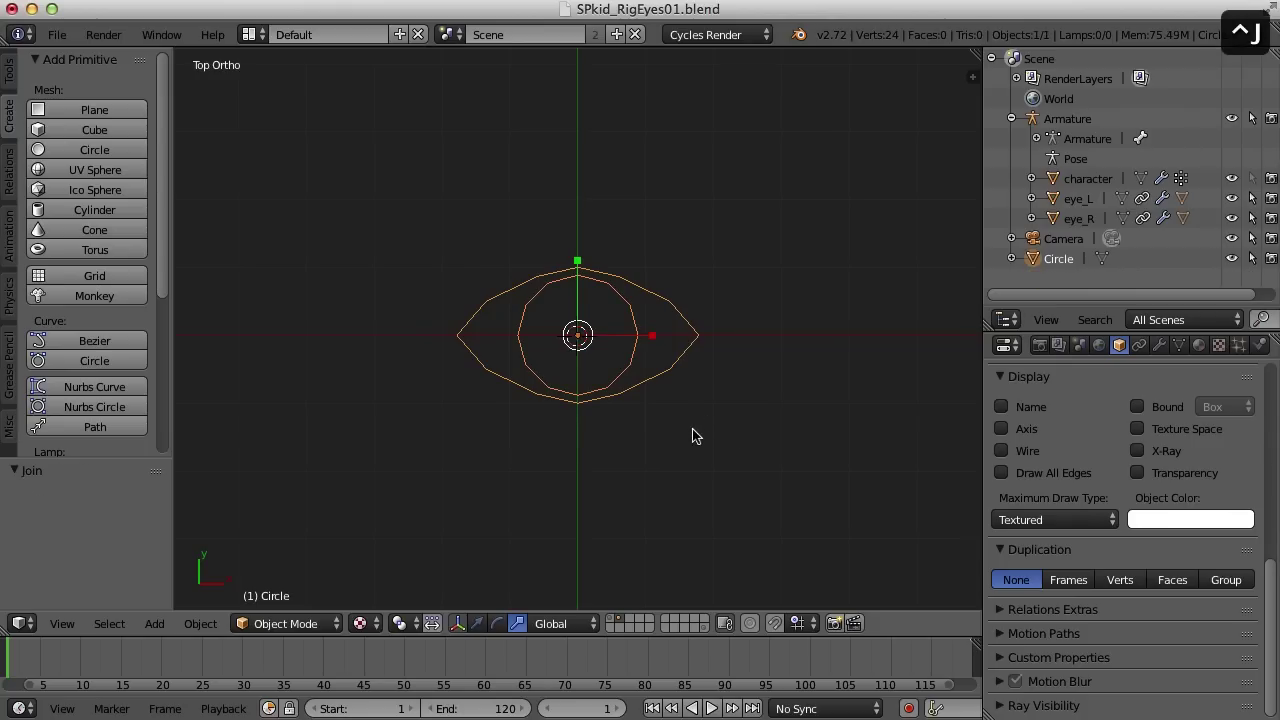
# Rename the joined eye-outline object as eyesCtrl_shape.
pyautogui.doubleClick(1062, 260)
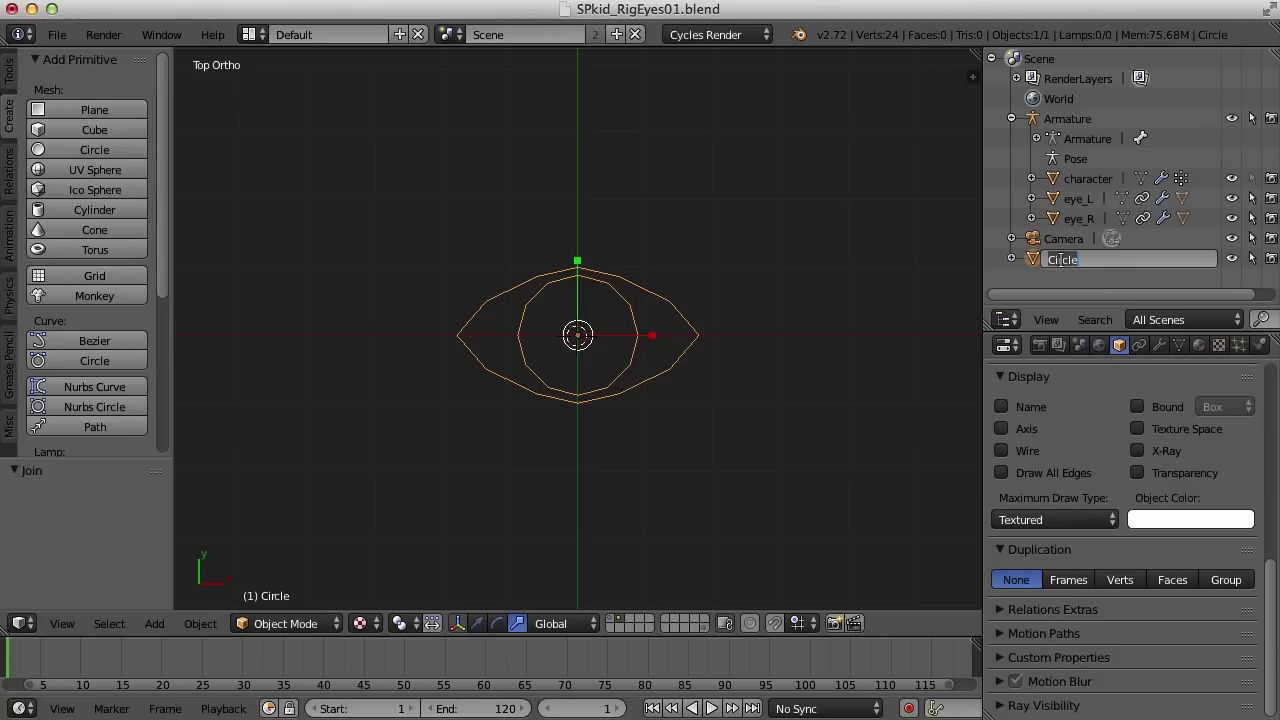
pyautogui.write('eyesCtrl')
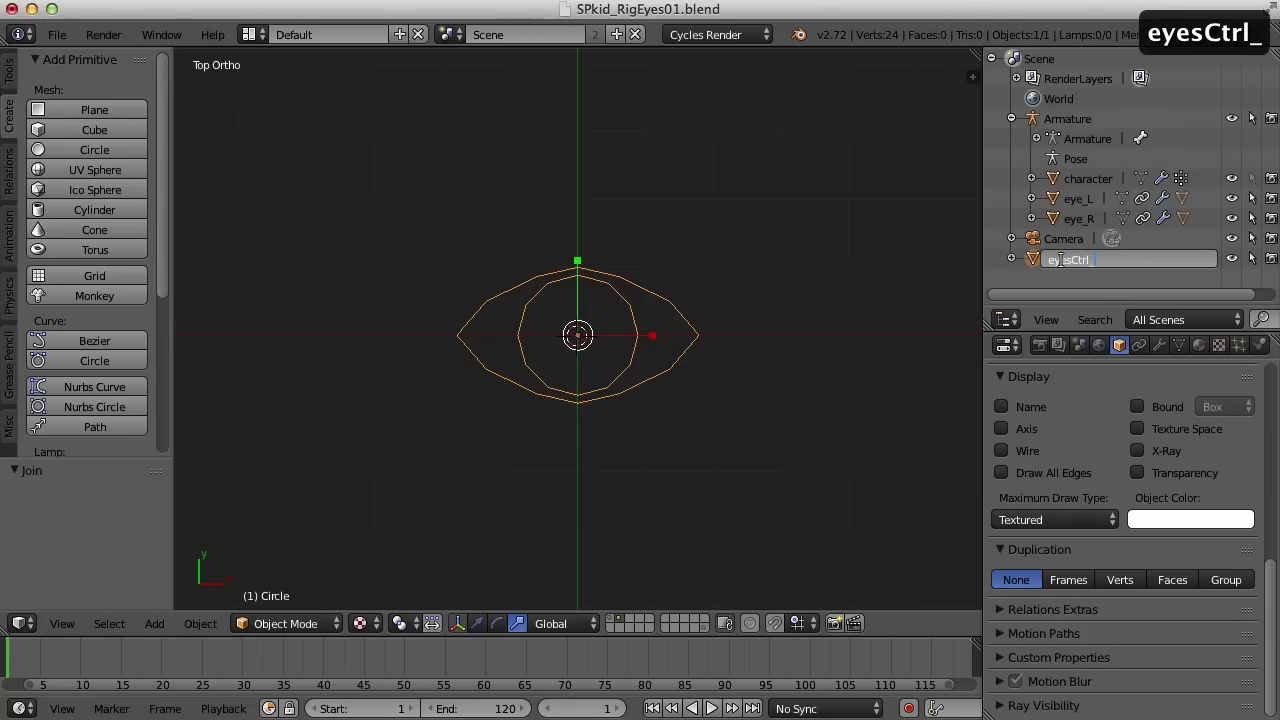
pyautogui.write('_shape')
pyautogui.press('Return')
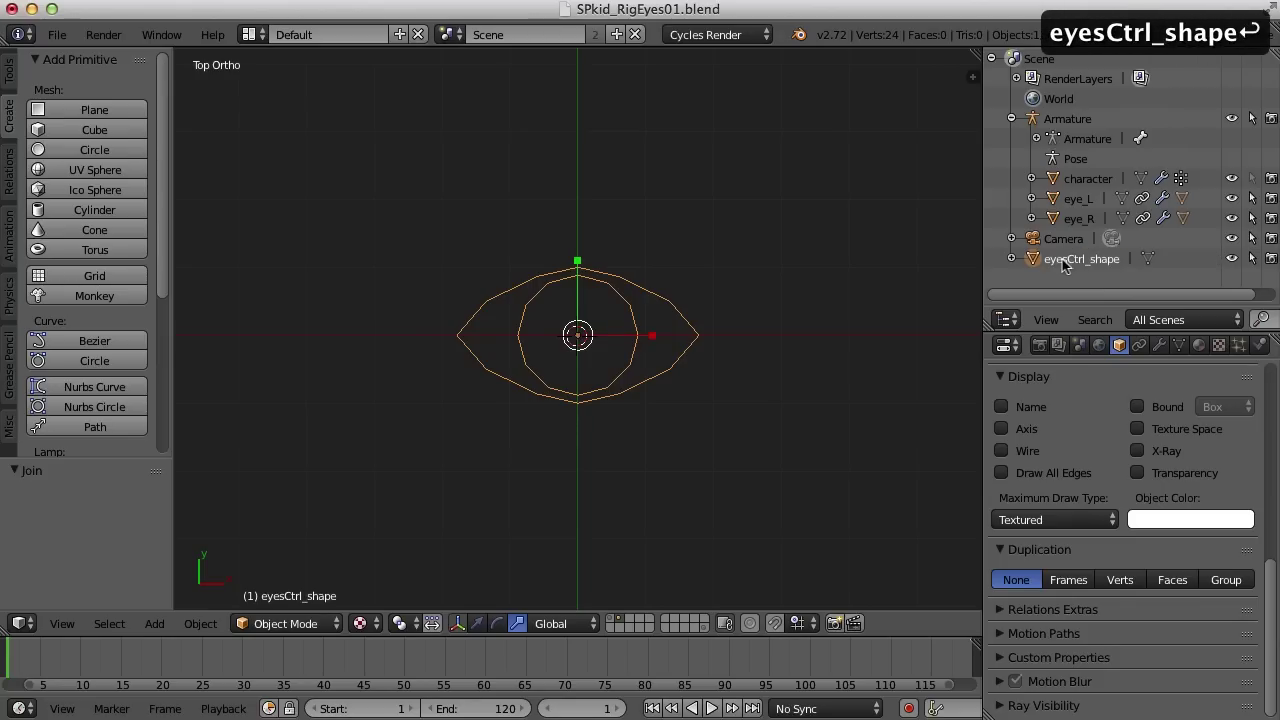
# Leave the isolated view to show the whole character, select the armature and switch it to Pose Mode.
pyautogui.moveTo(657, 431); pyautogui.dragTo(600, 594, button='middle')
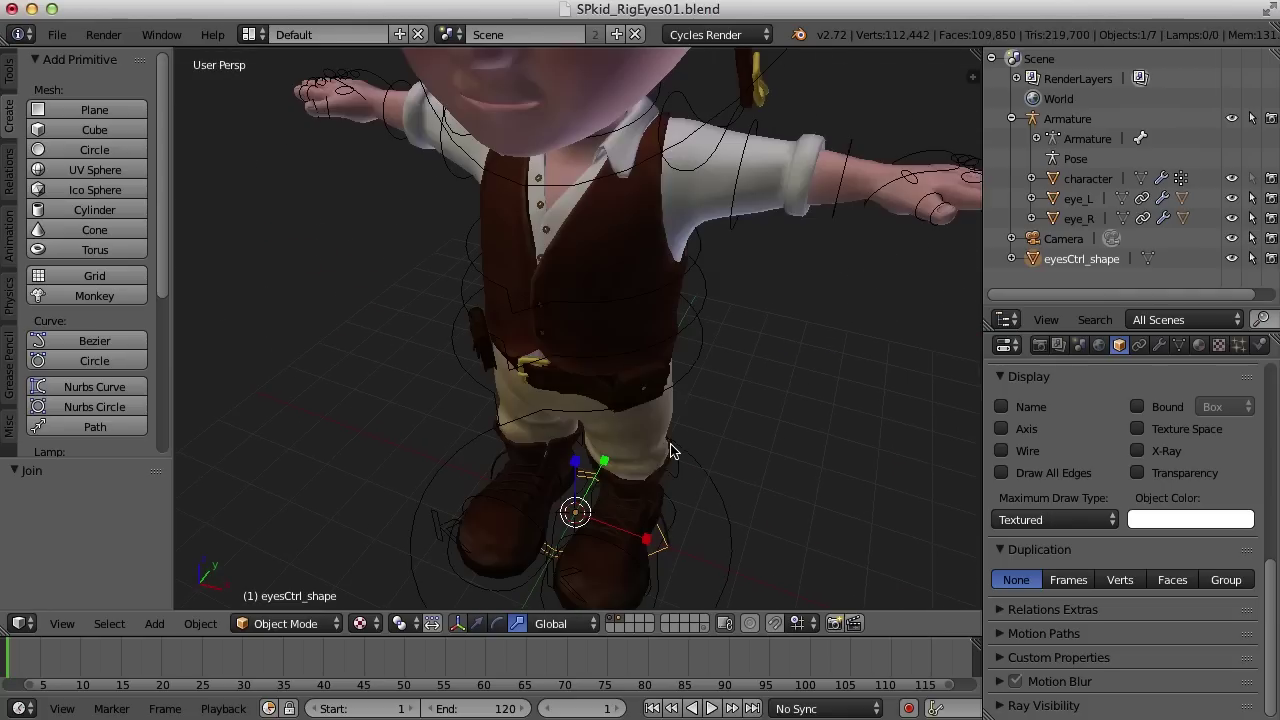
pyautogui.press('`')
pyautogui.scroll(-5, 670, 450)
pyautogui.scroll(-5, 694, 463)
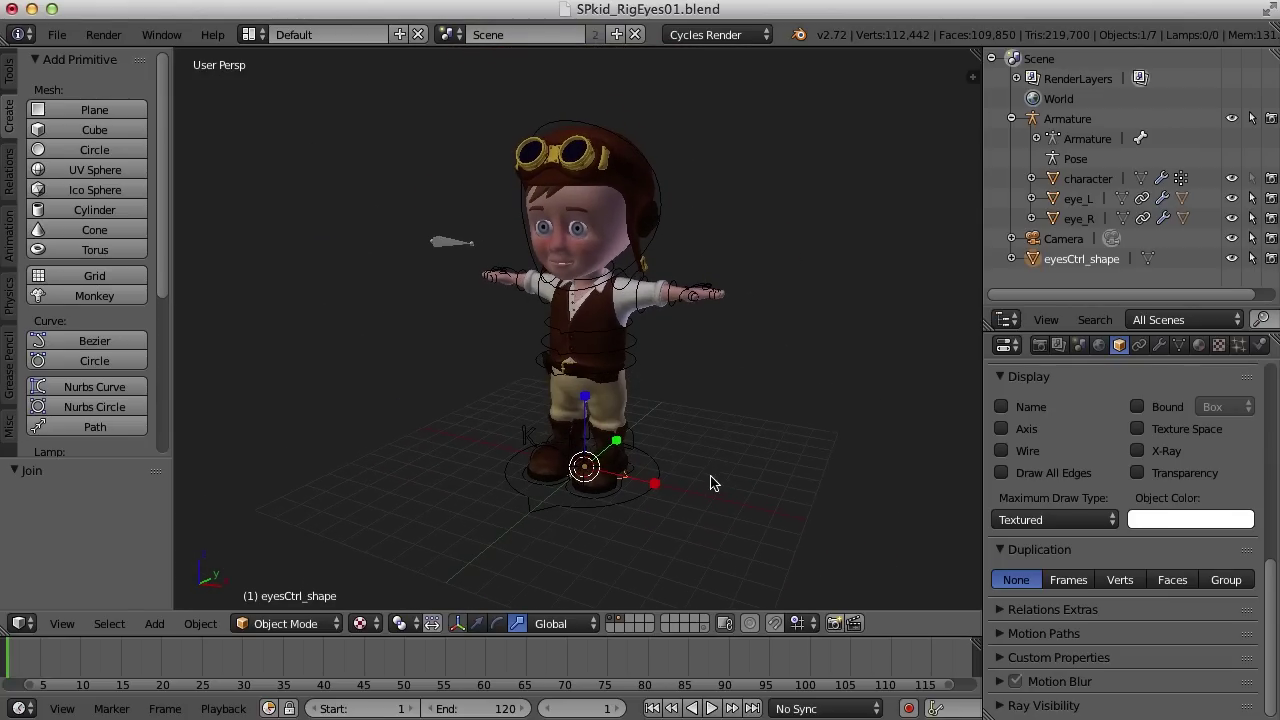
pyautogui.moveTo(728, 414); pyautogui.dragTo(724, 440, button='middle')
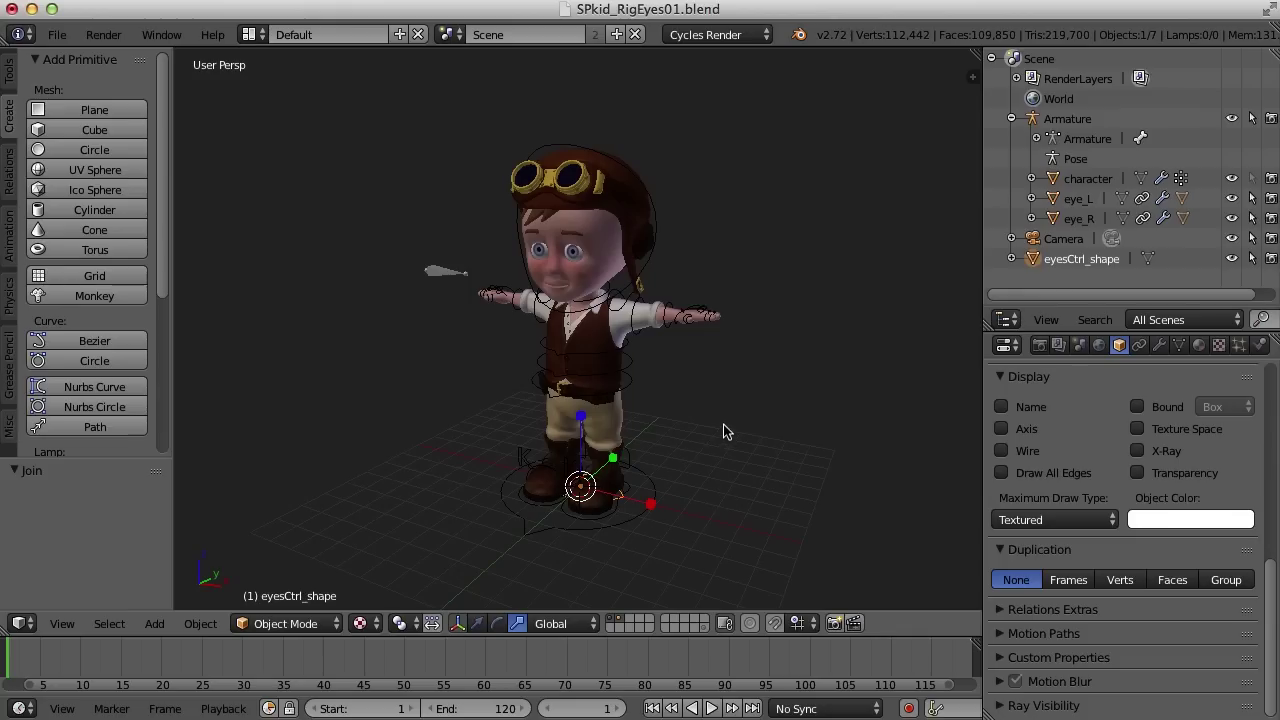
pyautogui.rightClick(440, 280)
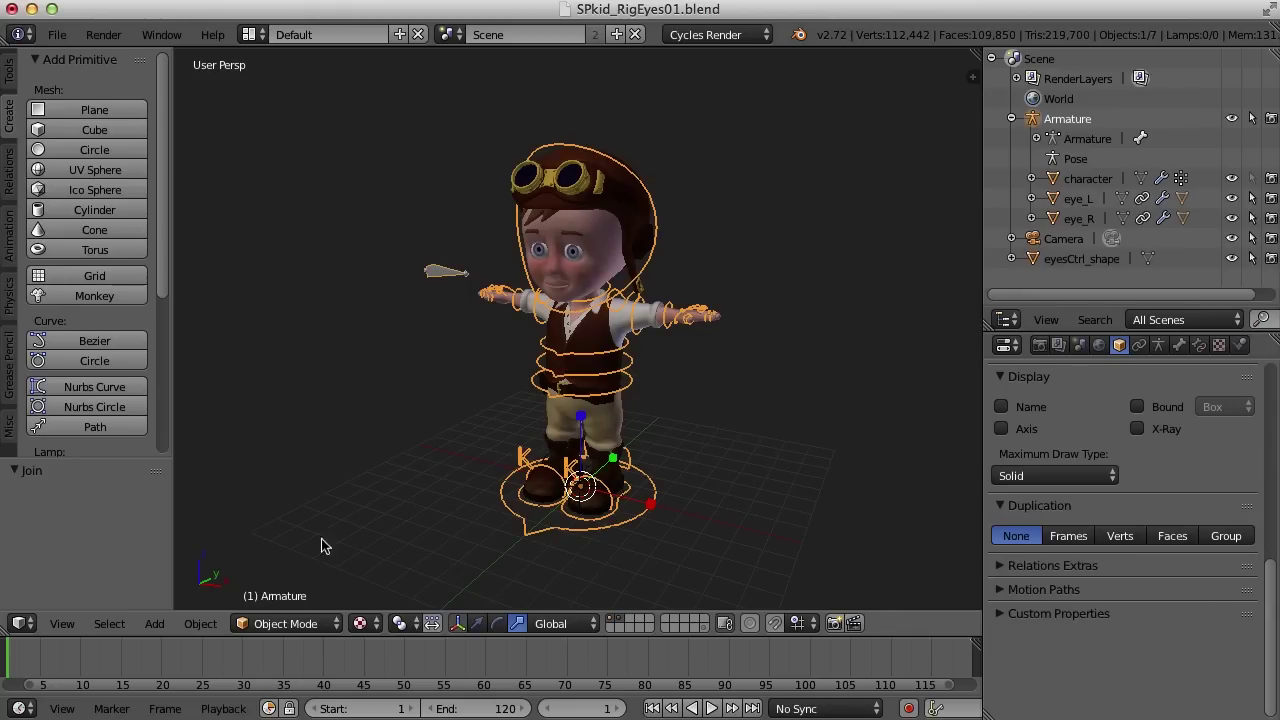
pyautogui.click(285, 623)
pyautogui.click(275, 554)
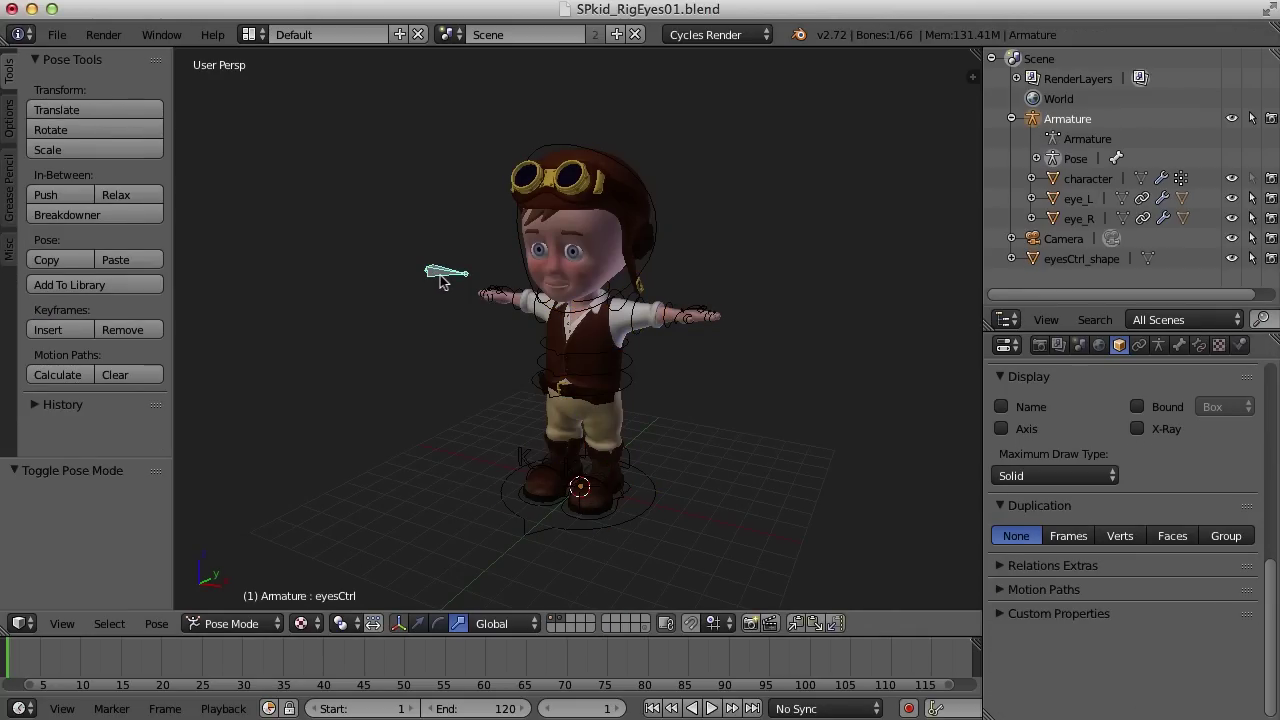
# Assign eyesCtrl_shape as the custom display shape of the eyesCtrl bone.
pyautogui.click(1179, 345)
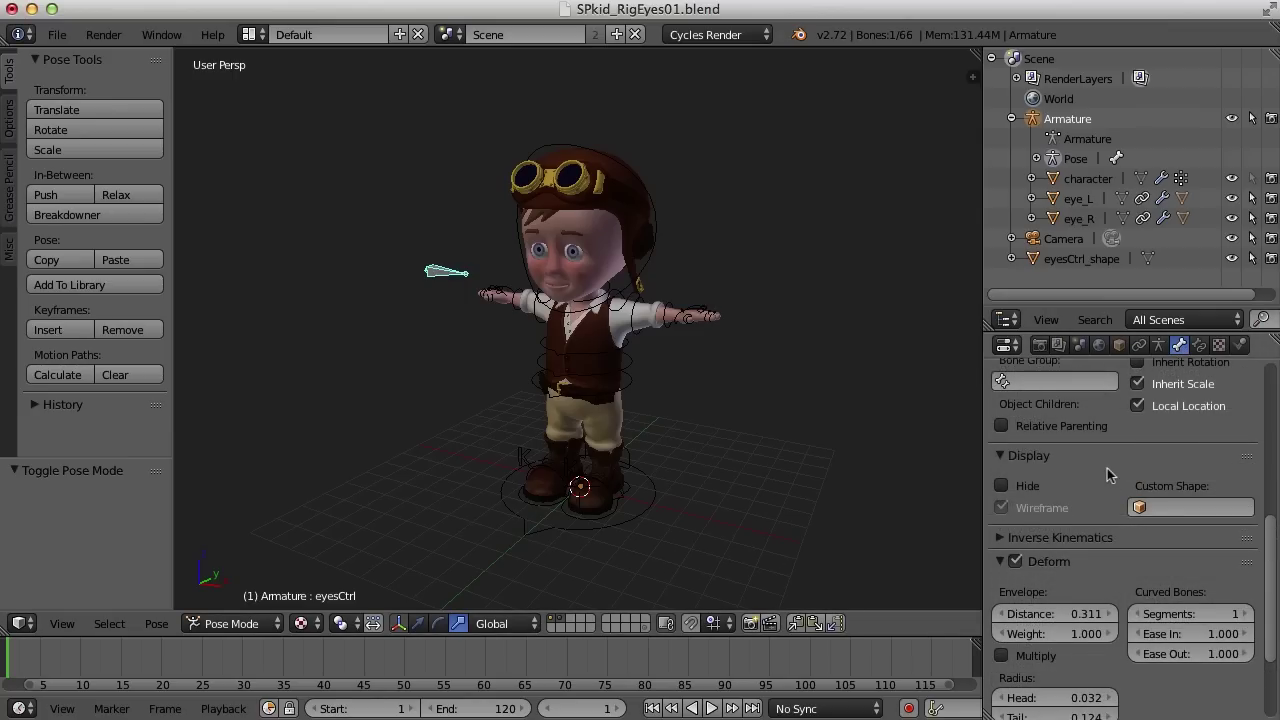
pyautogui.click(1150, 507)
pyautogui.scroll(-1, 1111, 456)
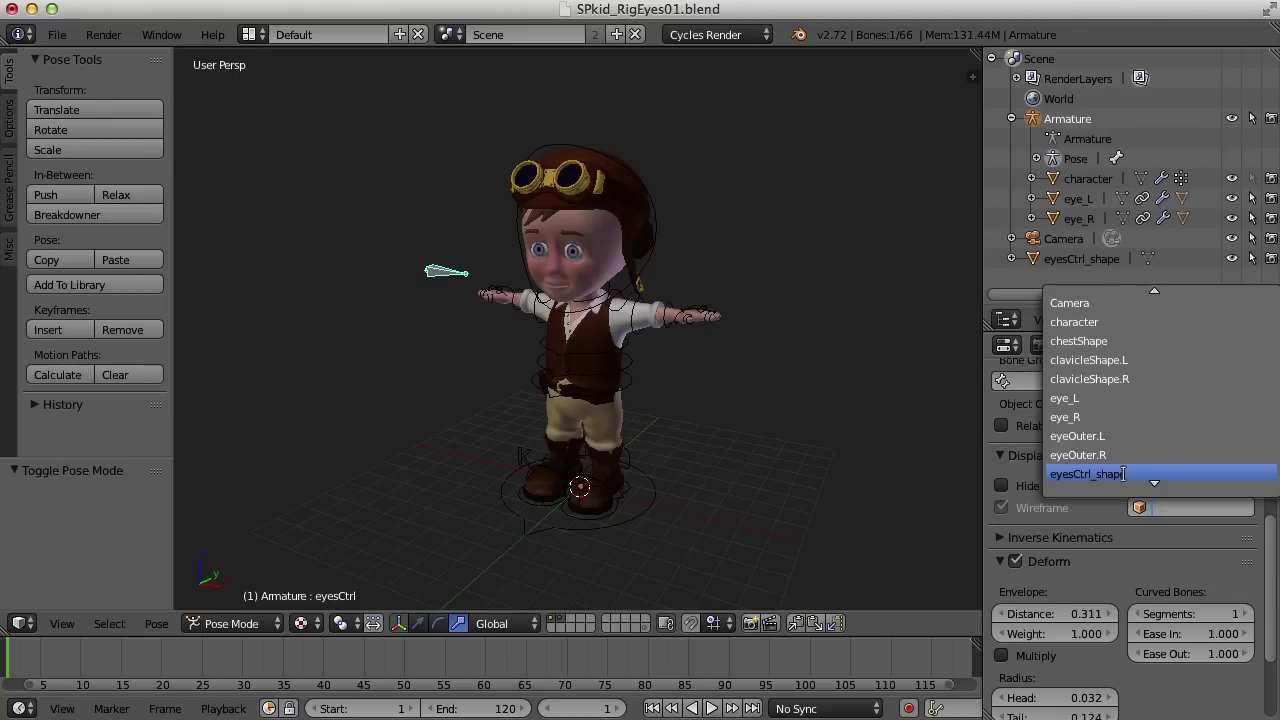
pyautogui.click(1090, 474)
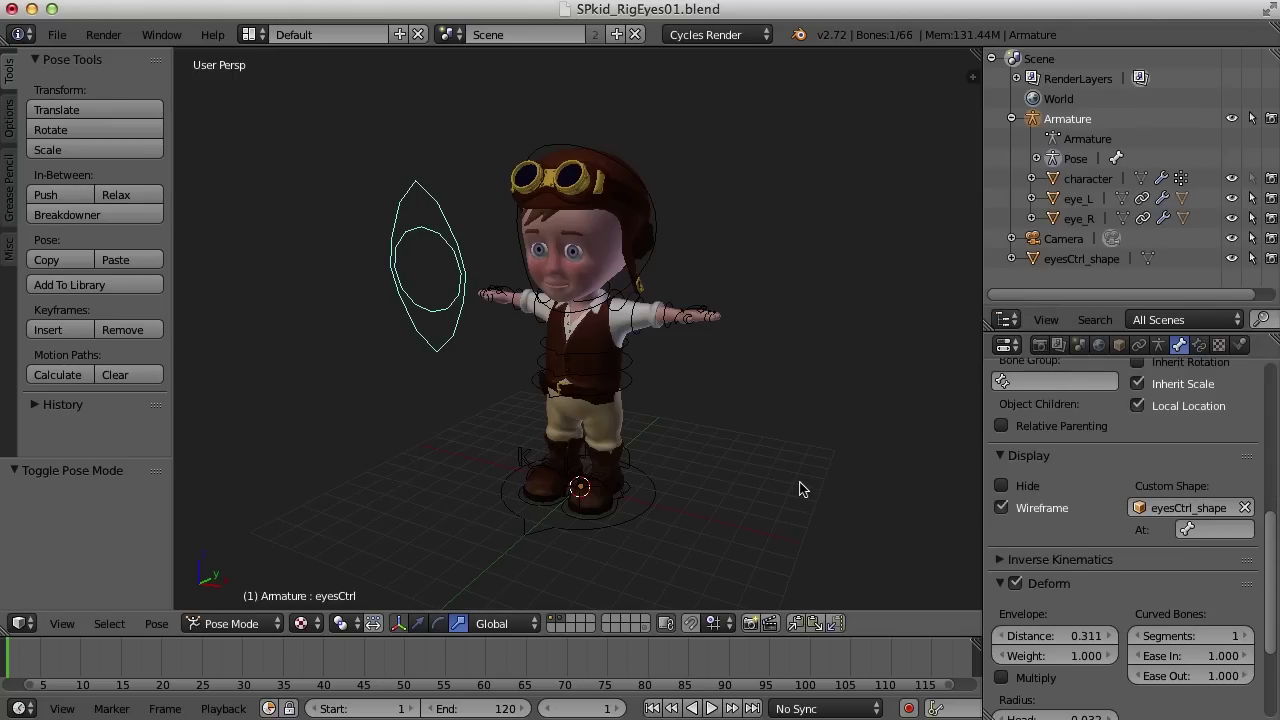
# Select the eyesCtrl_shape mesh at the character's feet, enter Edit Mode and select all its vertices.
pyautogui.moveTo(755, 487); pyautogui.dragTo(803, 471, button='middle')
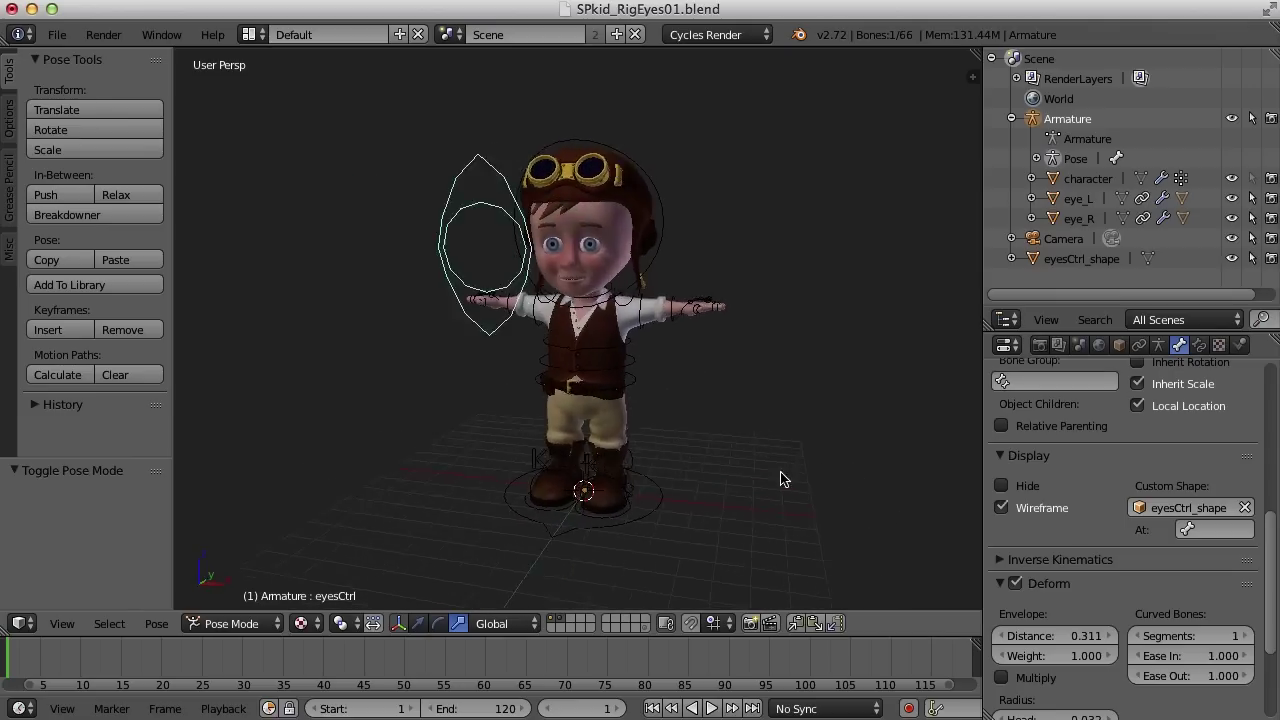
pyautogui.scroll(4, 723, 497)
pyautogui.keyDown('shift'); pyautogui.moveTo(709, 527); pyautogui.dragTo(737, 289, button='middle'); pyautogui.keyUp('shift')
pyautogui.scroll(2, 746, 440)
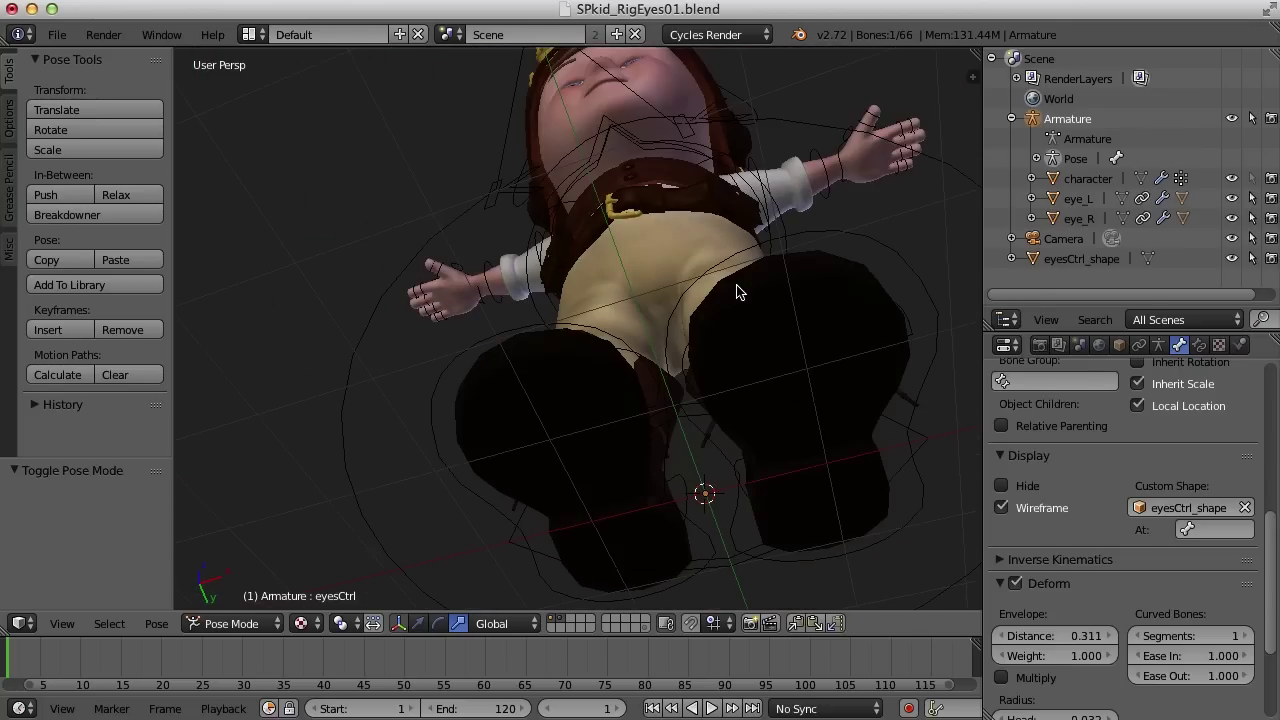
pyautogui.rightClick(897, 426)
pyautogui.scroll(-3, 717, 465)
pyautogui.moveTo(717, 440); pyautogui.dragTo(700, 510, button='middle')
pyautogui.scroll(-2, 698, 510)
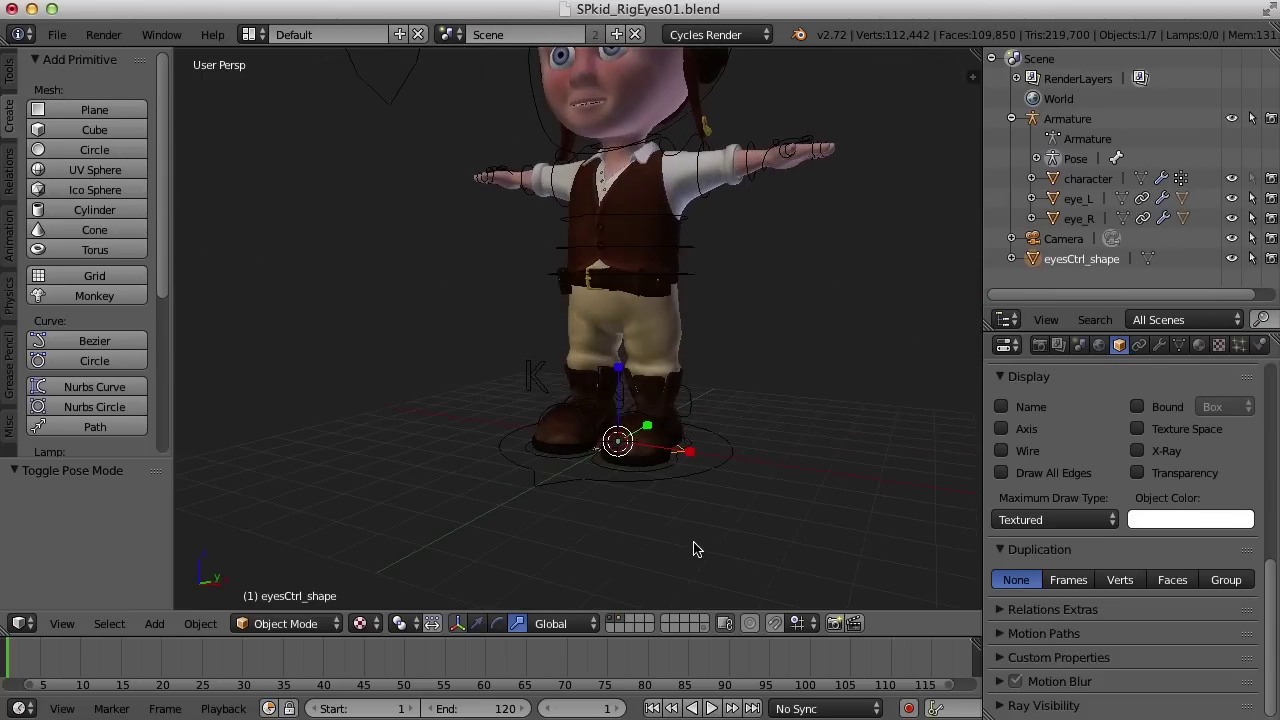
pyautogui.moveTo(737, 457); pyautogui.dragTo(740, 492, button='middle')
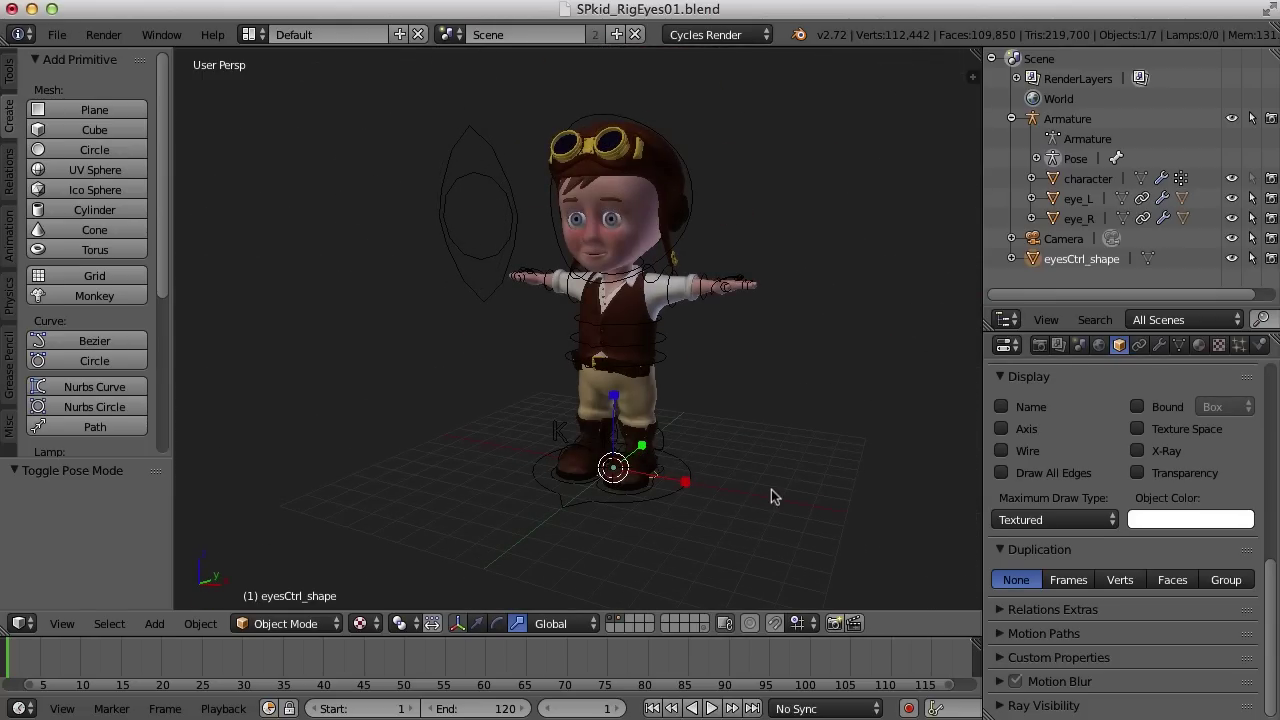
pyautogui.press('Tab')
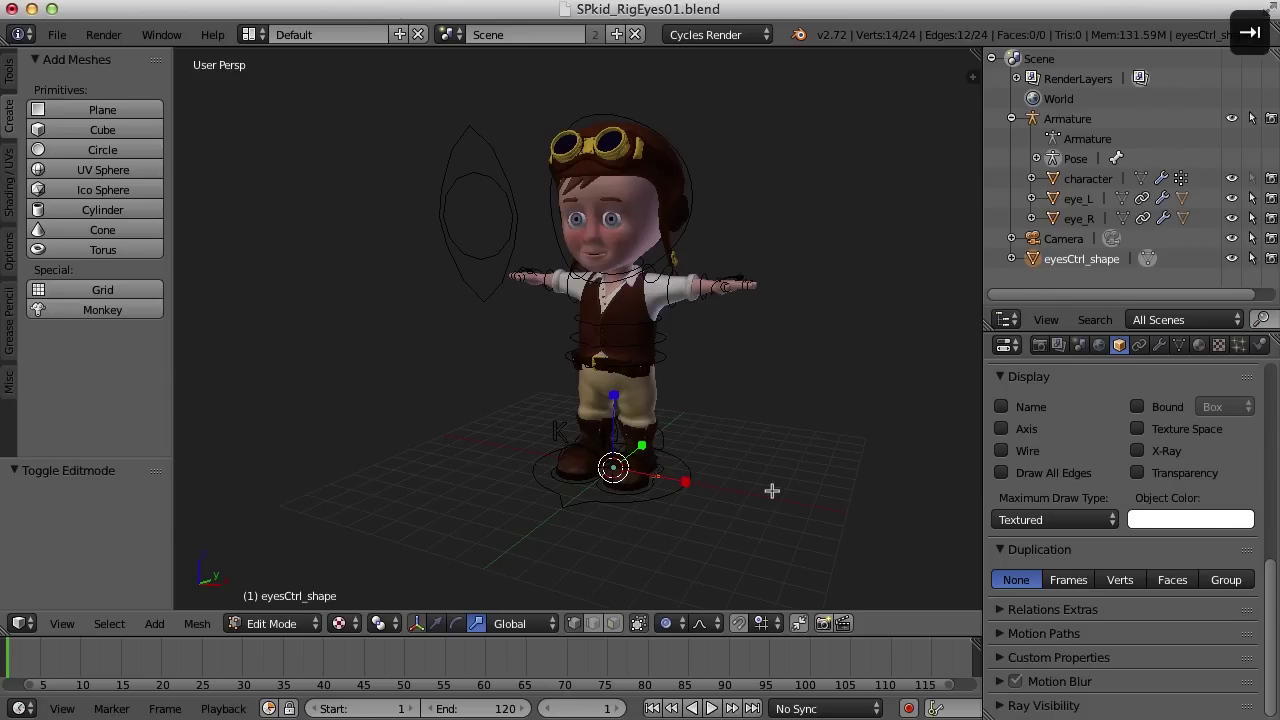
pyautogui.press('a')
pyautogui.press('a')
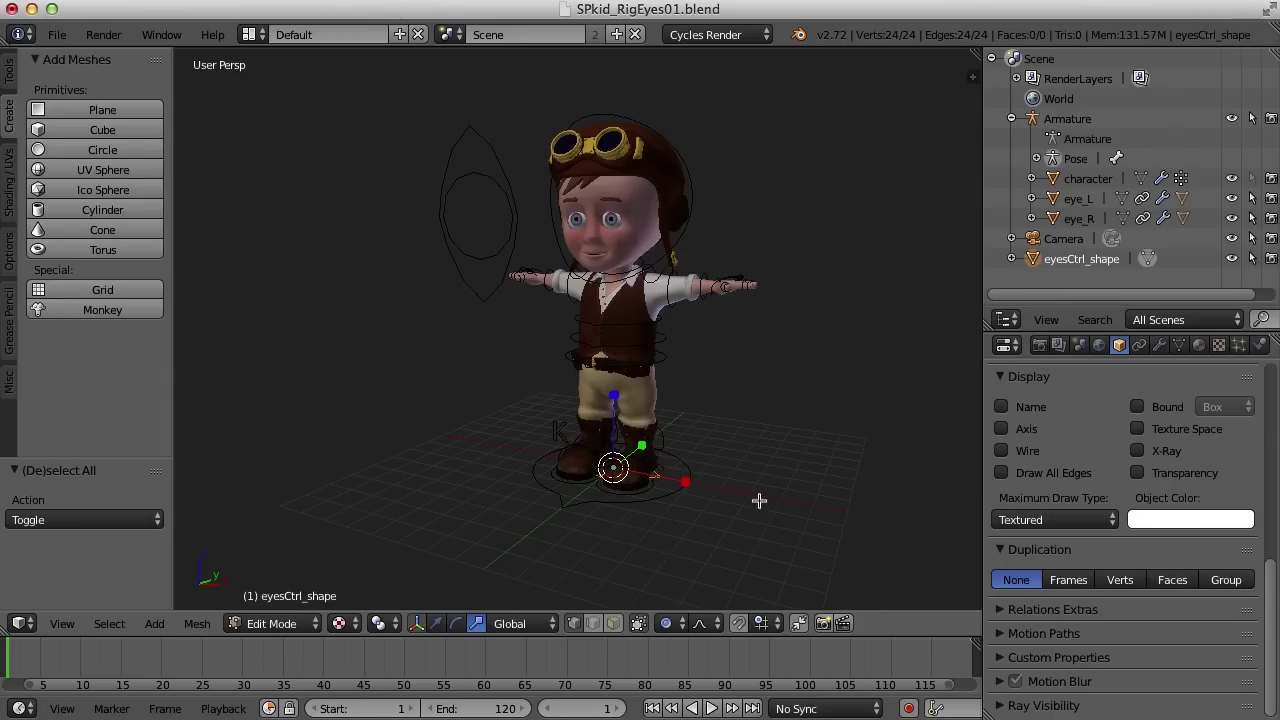
pyautogui.hotkey('ctrl', 'alt', '2')
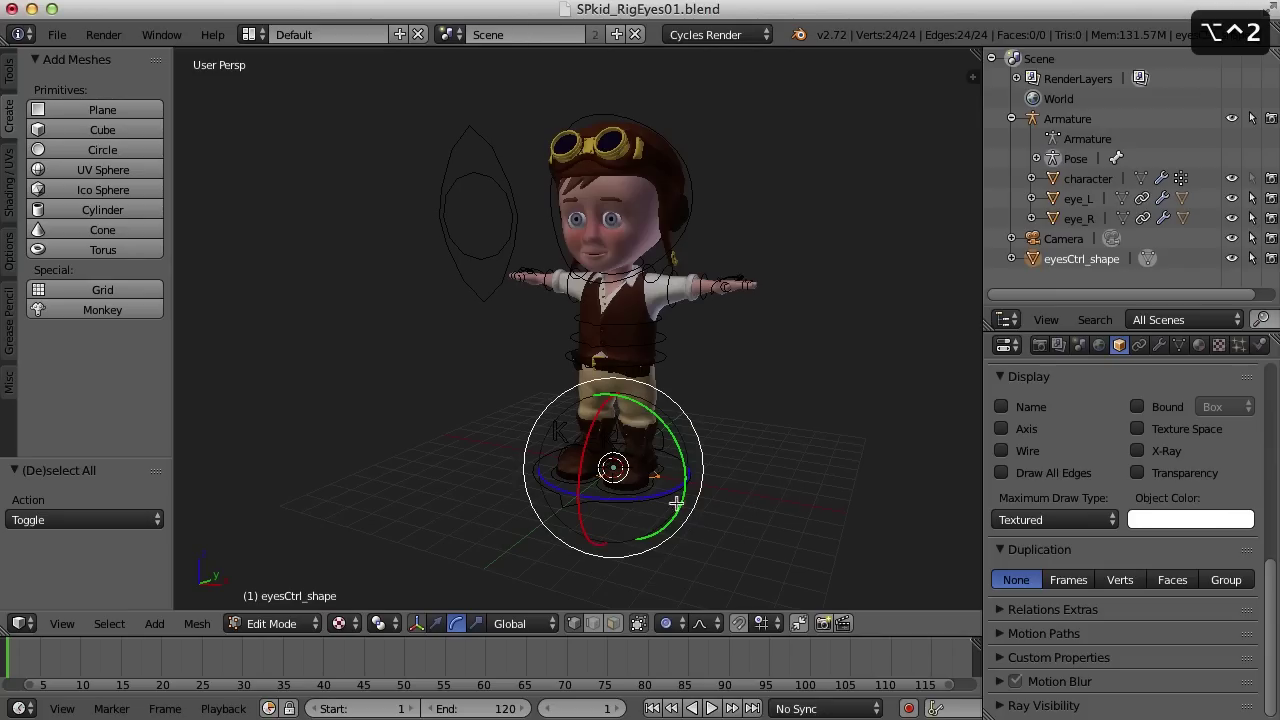
pyautogui.moveTo(629, 502); pyautogui.dragTo(660, 490)
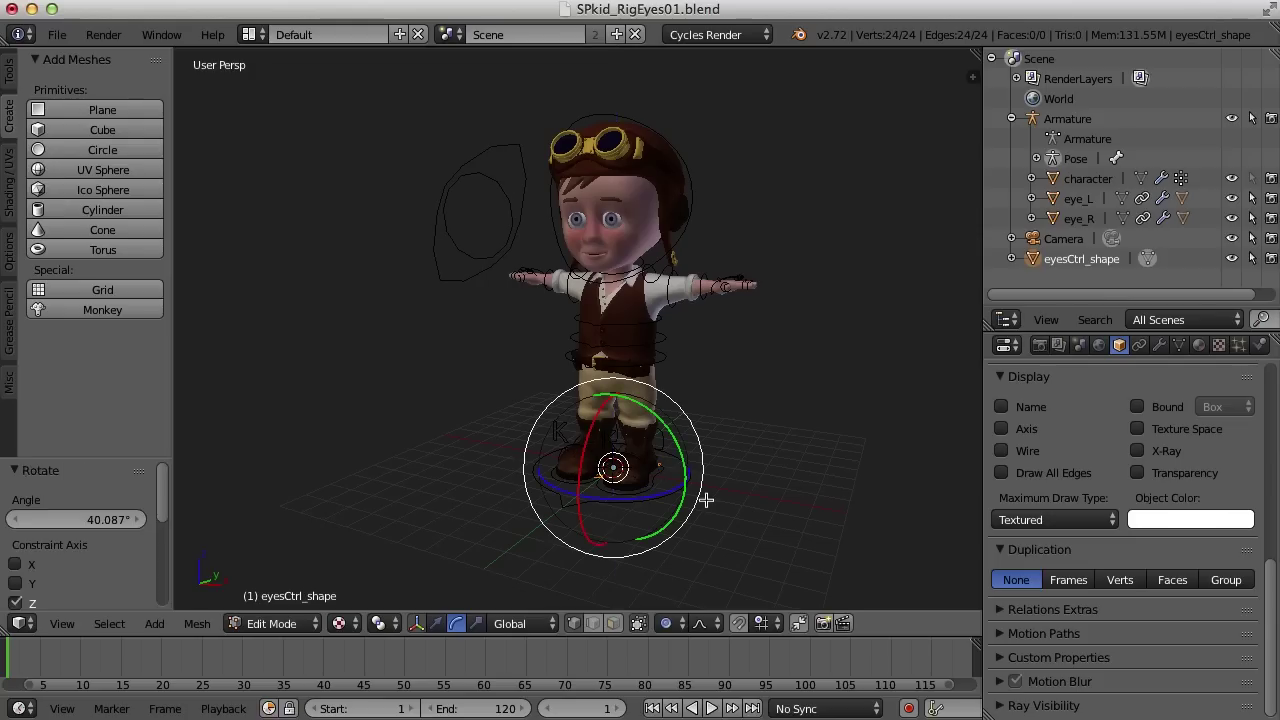
pyautogui.press('super+z')
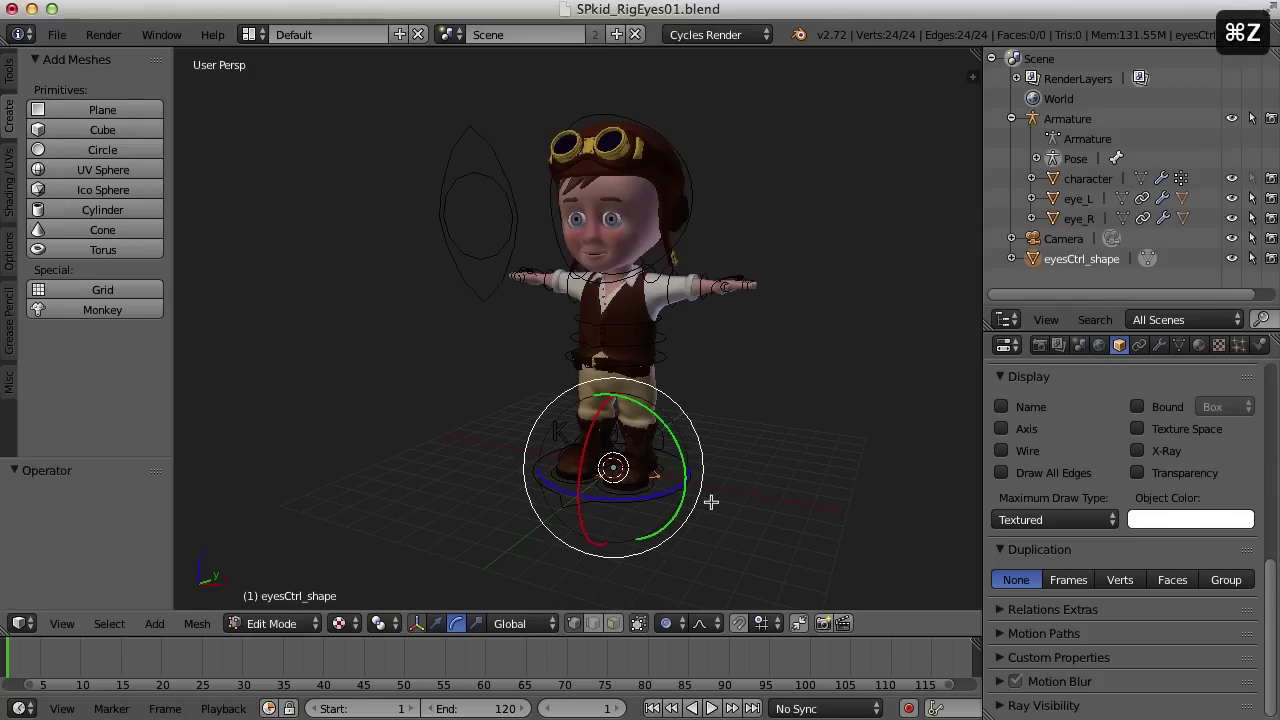
# Rotate all vertices of eyesCtrl_shape by 90° about the global Z axis.
pyautogui.write('rz')
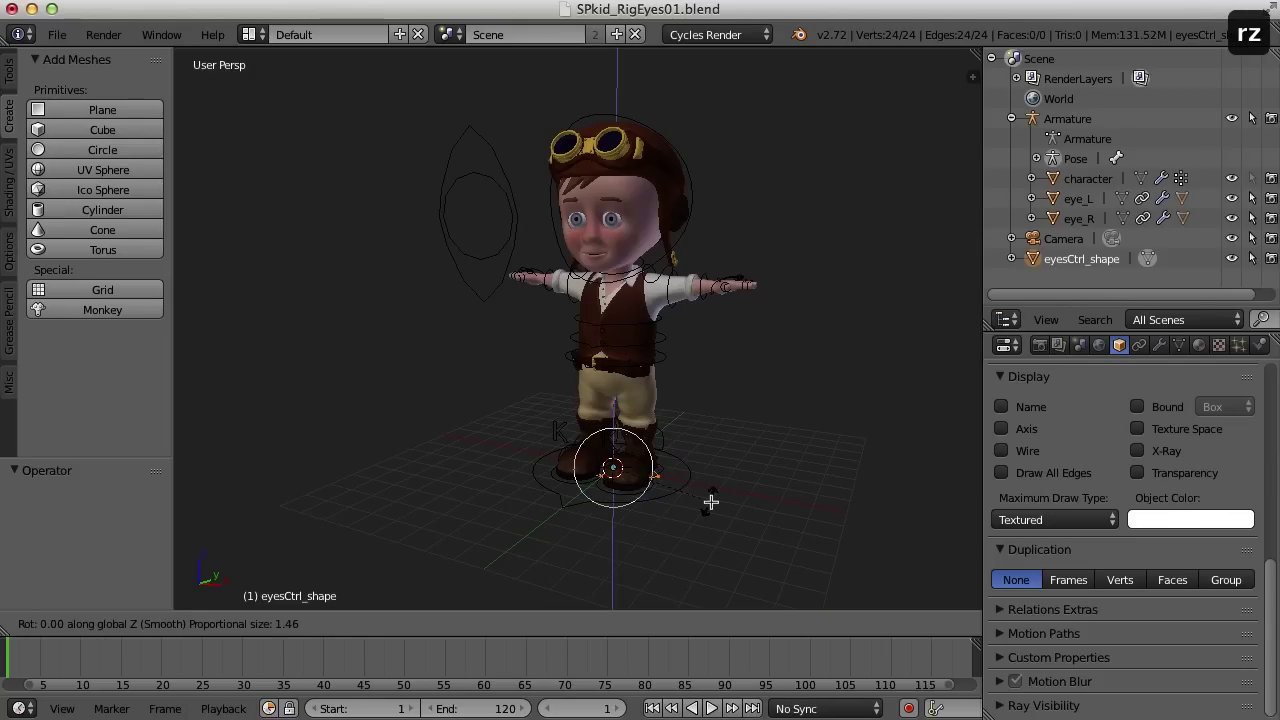
pyautogui.write('90')
pyautogui.press('Return')
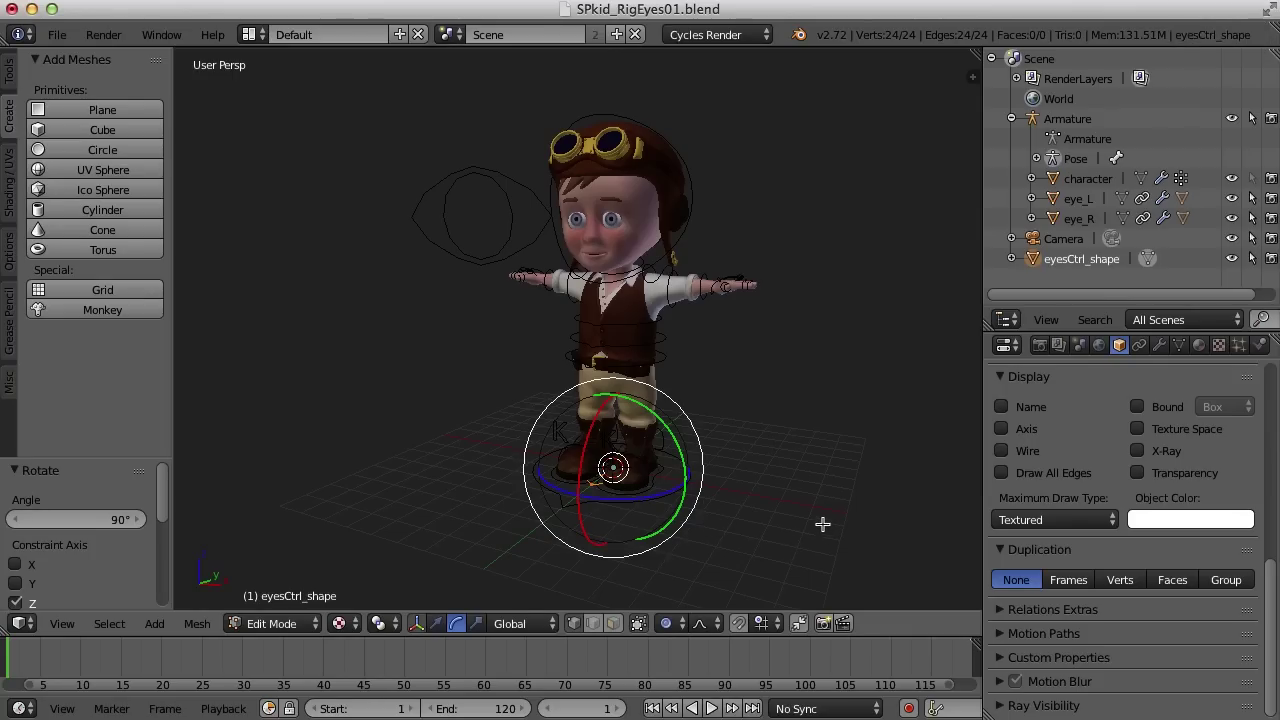
# Scale the eyesCtrl_shape vertices uniformly to about 0.497 to shrink the eye control.
pyautogui.moveTo(822, 524); pyautogui.dragTo(796, 453, button='middle')
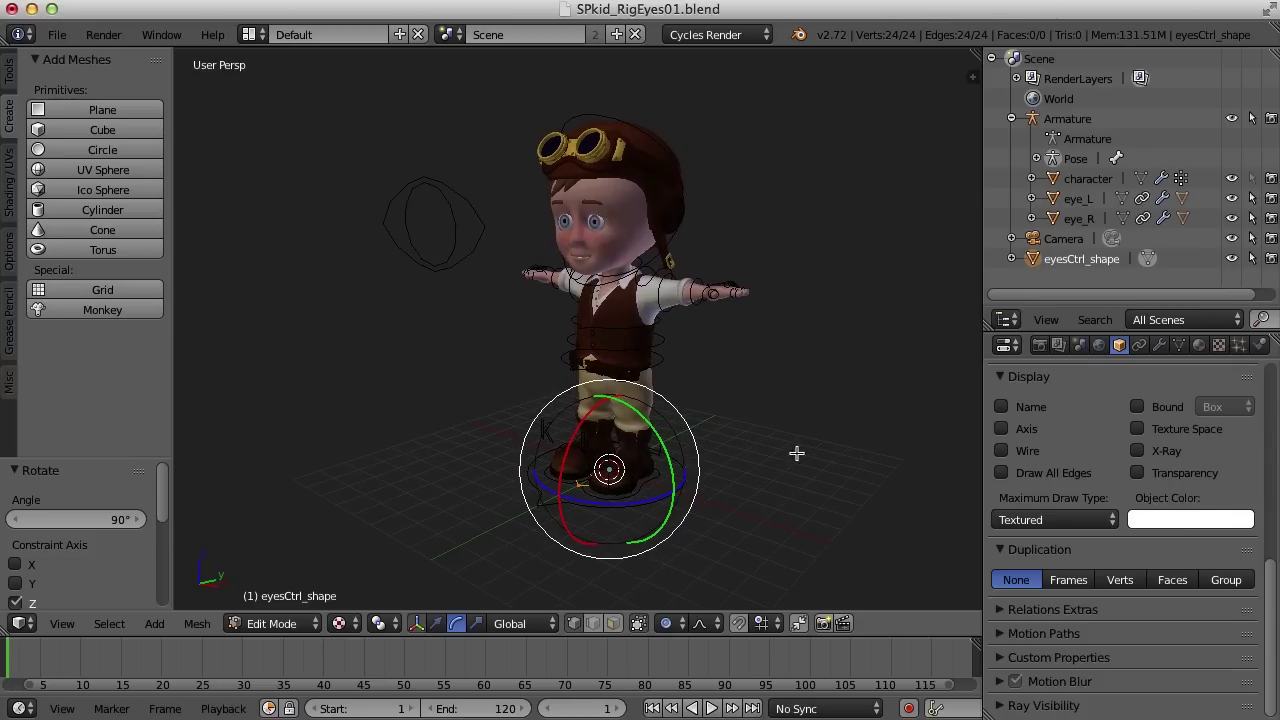
pyautogui.press('s')
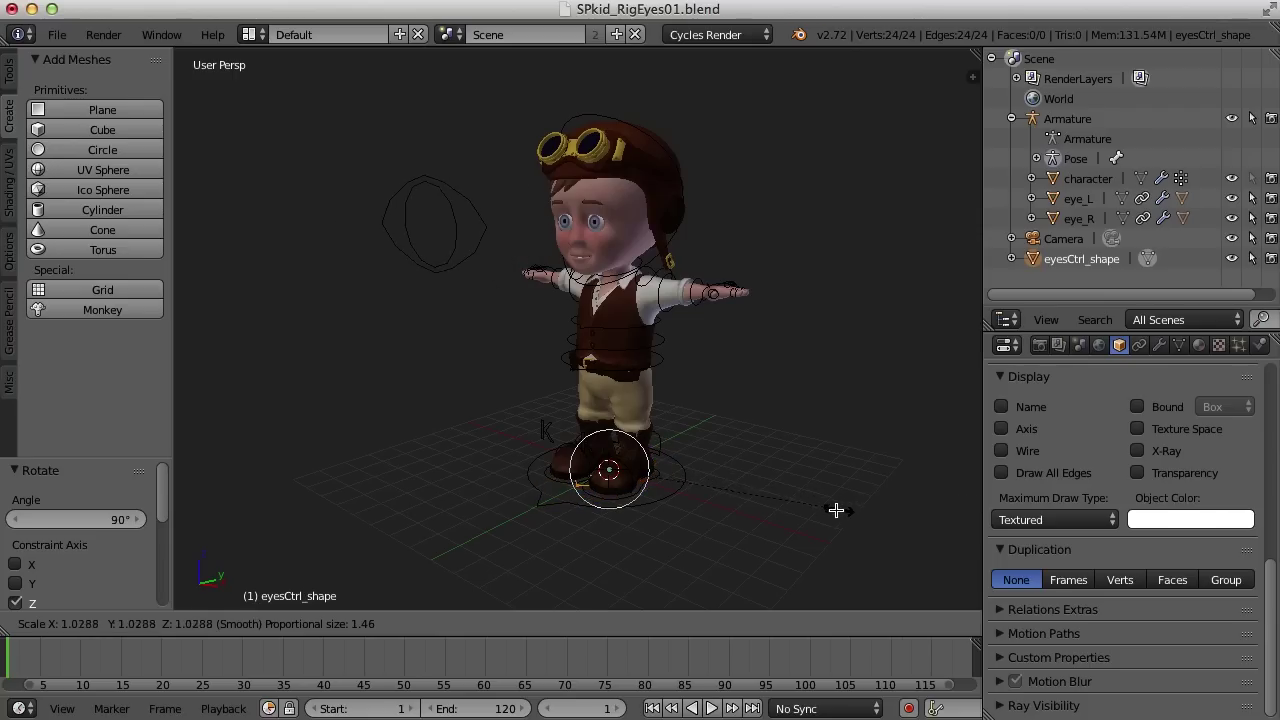
pyautogui.click(714, 511)
pyautogui.moveTo(703, 491); pyautogui.dragTo(775, 499, button='middle')
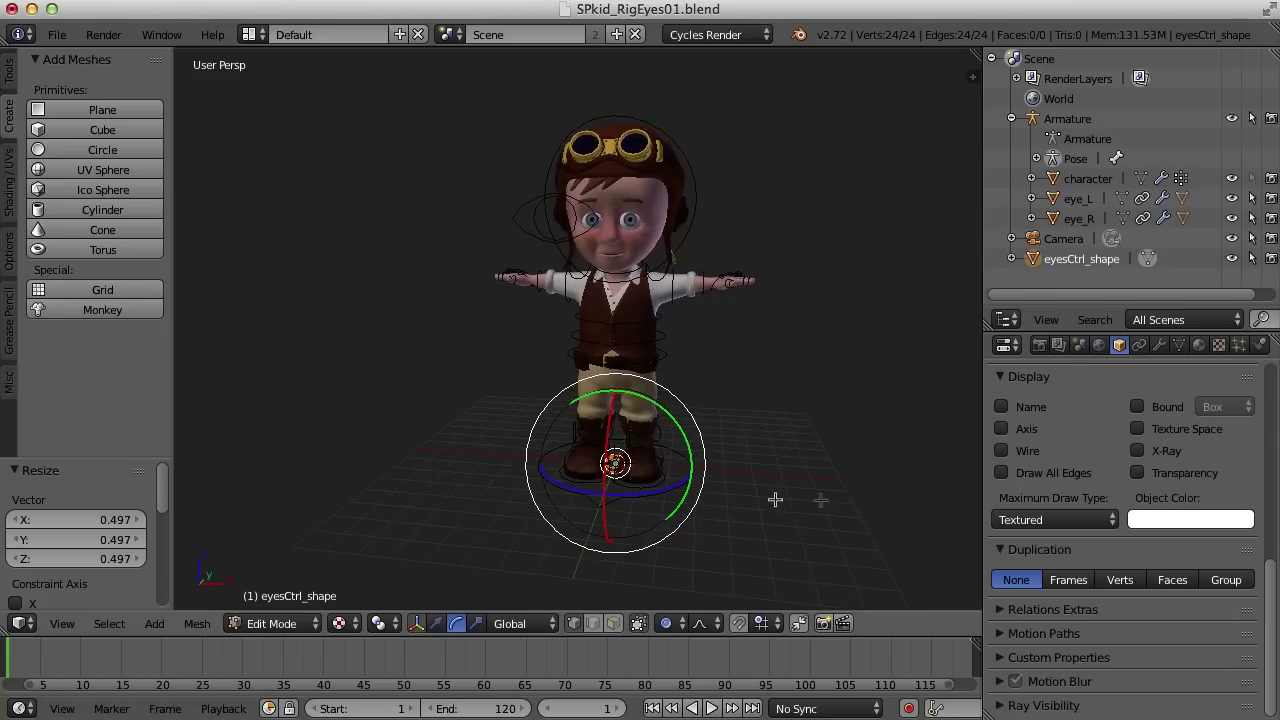
pyautogui.scroll(2, 790, 495)
pyautogui.keyDown('shift'); pyautogui.moveTo(823, 443); pyautogui.dragTo(791, 489, button='middle'); pyautogui.keyUp('shift')
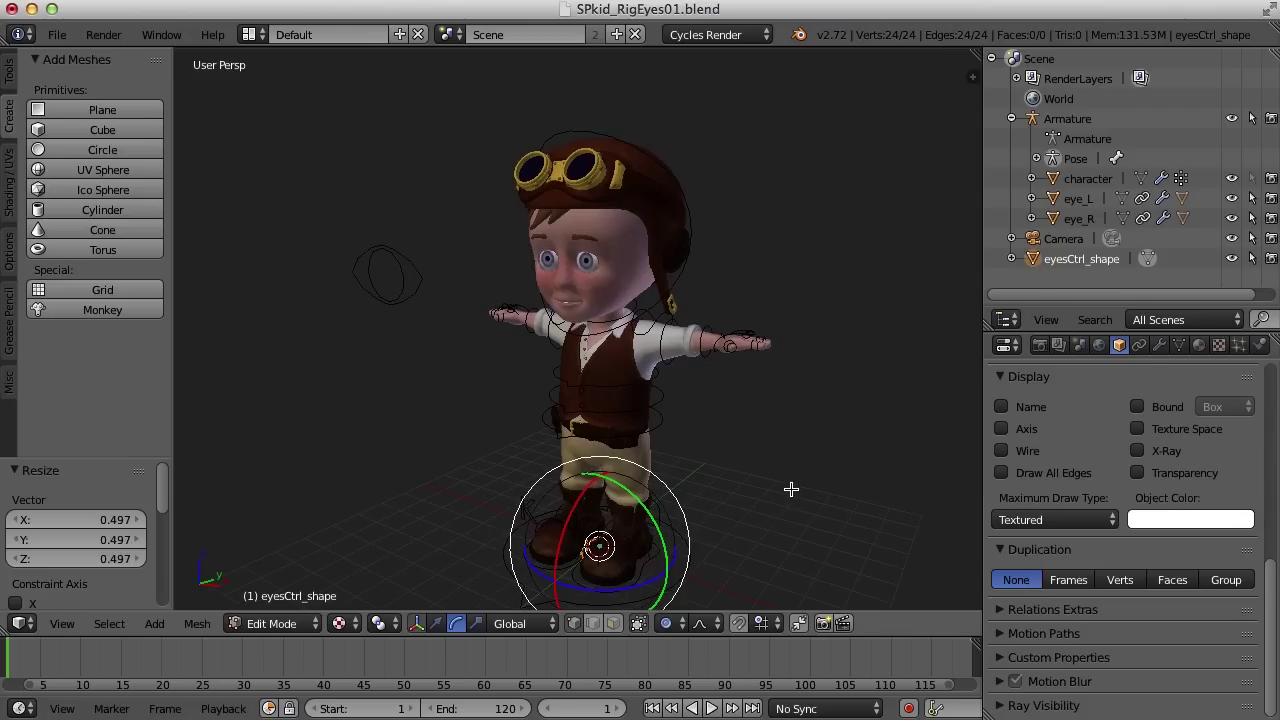
# In front view, move the eyesCtrl_shape vertices about 0.499 along global Y to centre the control between the character's eyes.
pyautogui.hotkey('ctrl', 'alt', '1')
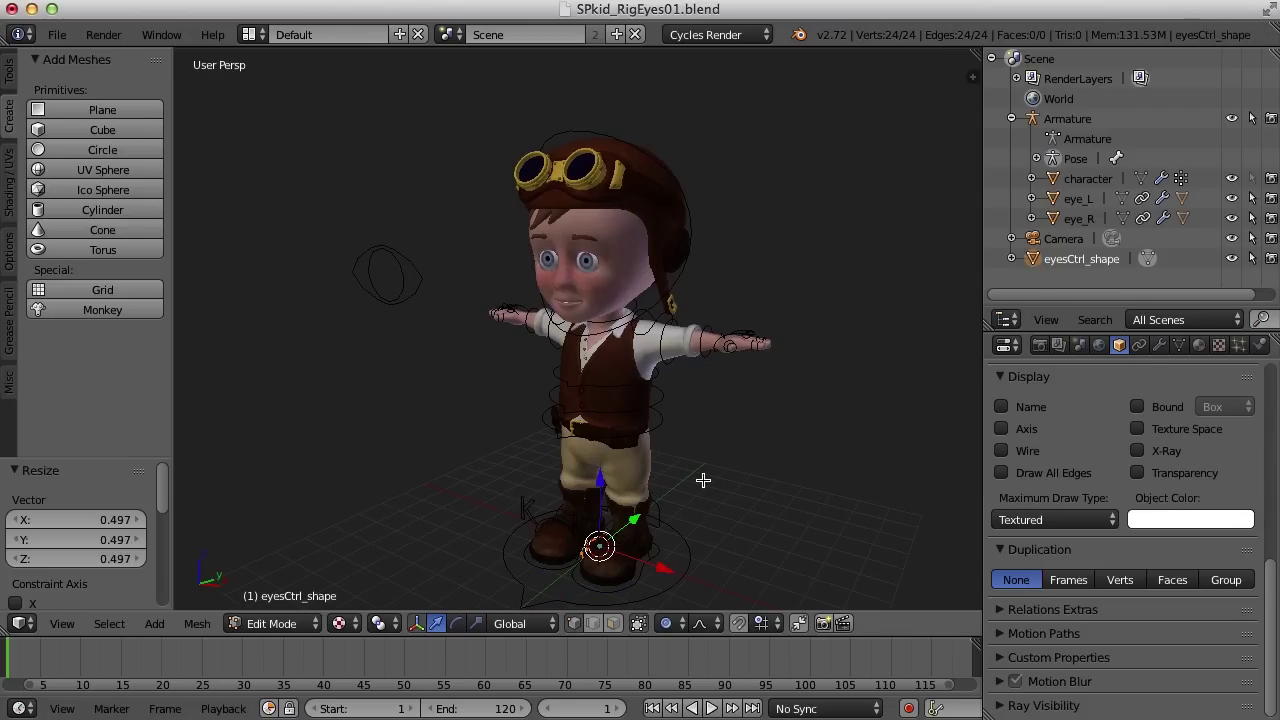
pyautogui.press('KP_1')
pyautogui.scroll(4, 766, 403)
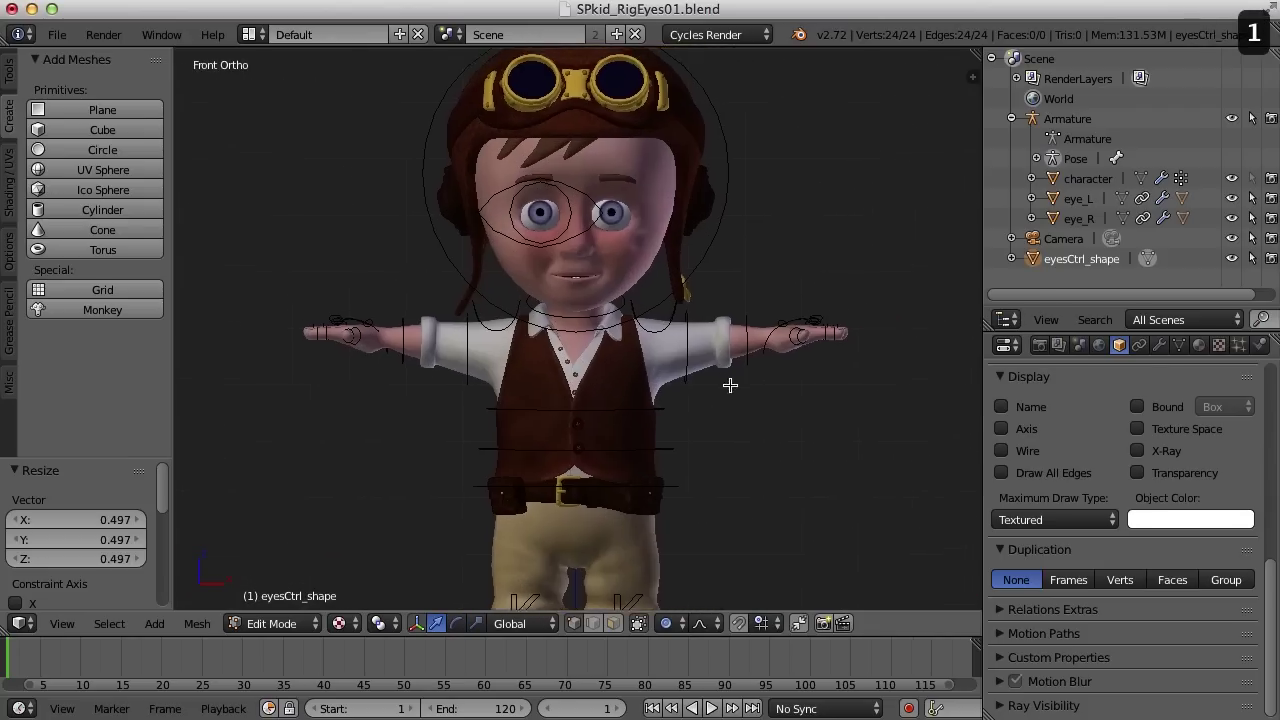
pyautogui.scroll(3, 733, 395)
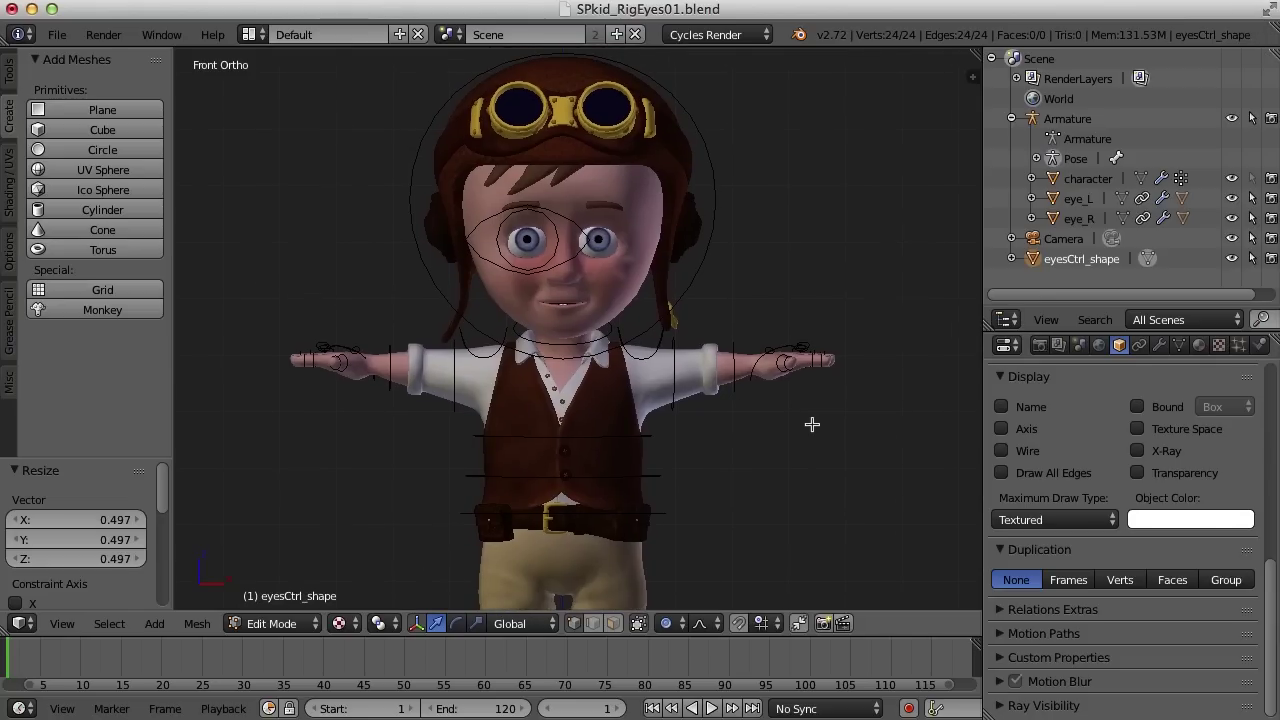
pyautogui.press('g')
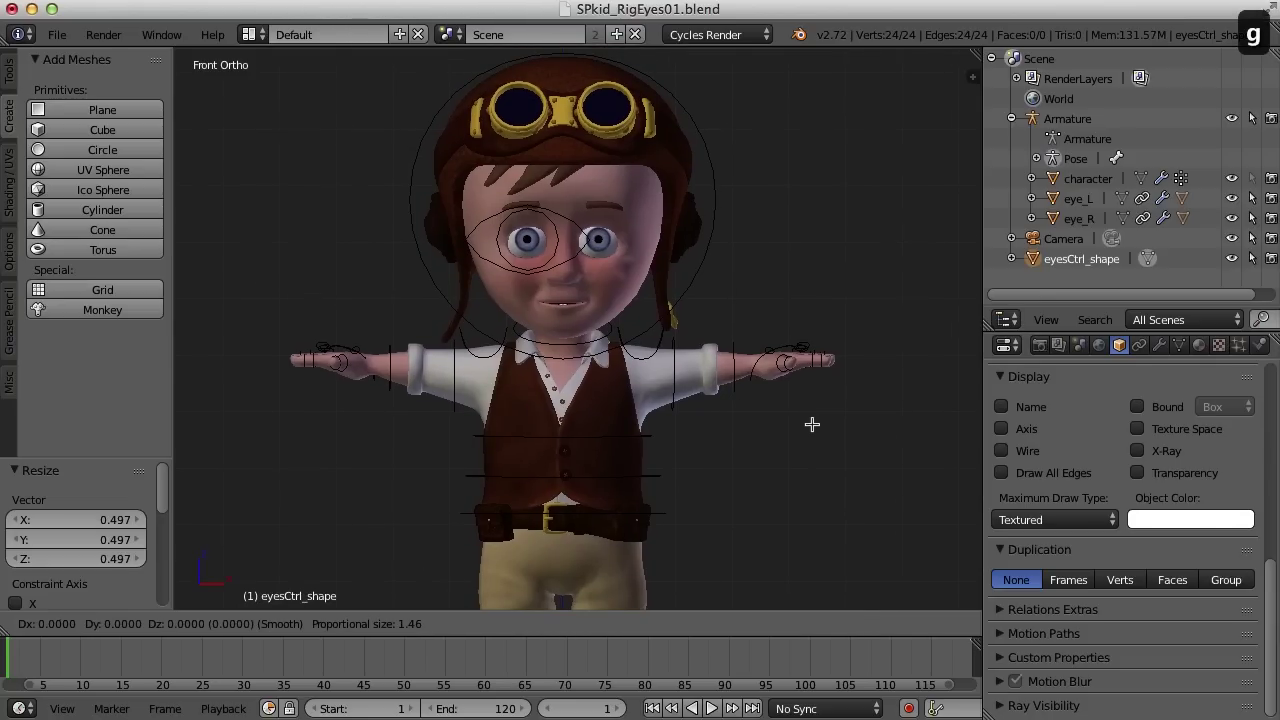
pyautogui.press('y')
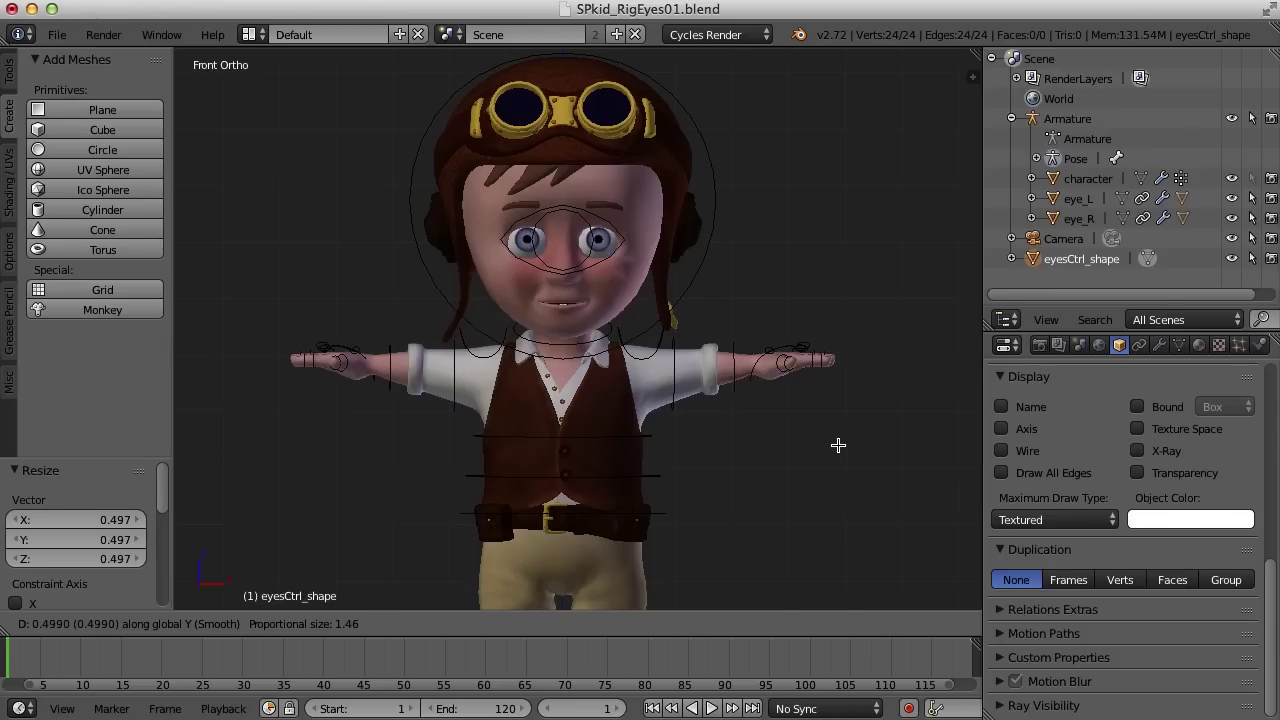
pyautogui.click(838, 445)
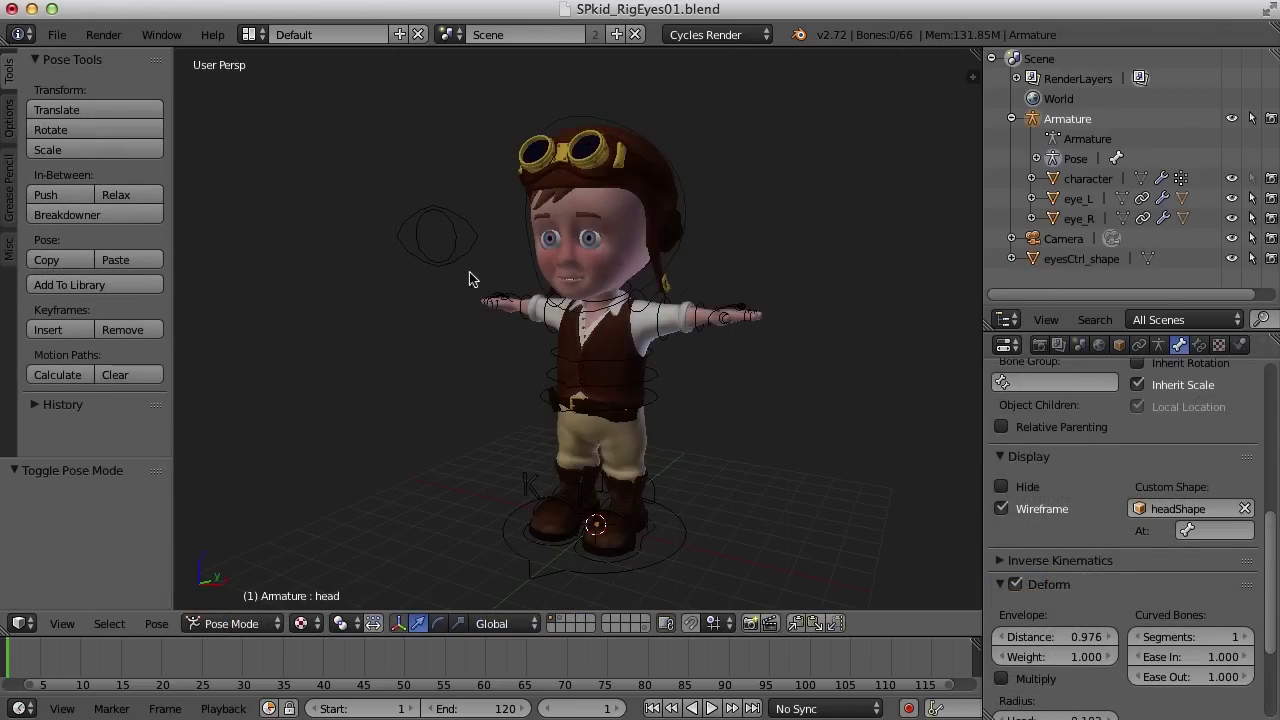
# Test the eye tracking by freely moving the eyesCtrl bone with the transform manipulator hidden, and cancel the move.
pyautogui.rightClick(448, 267)
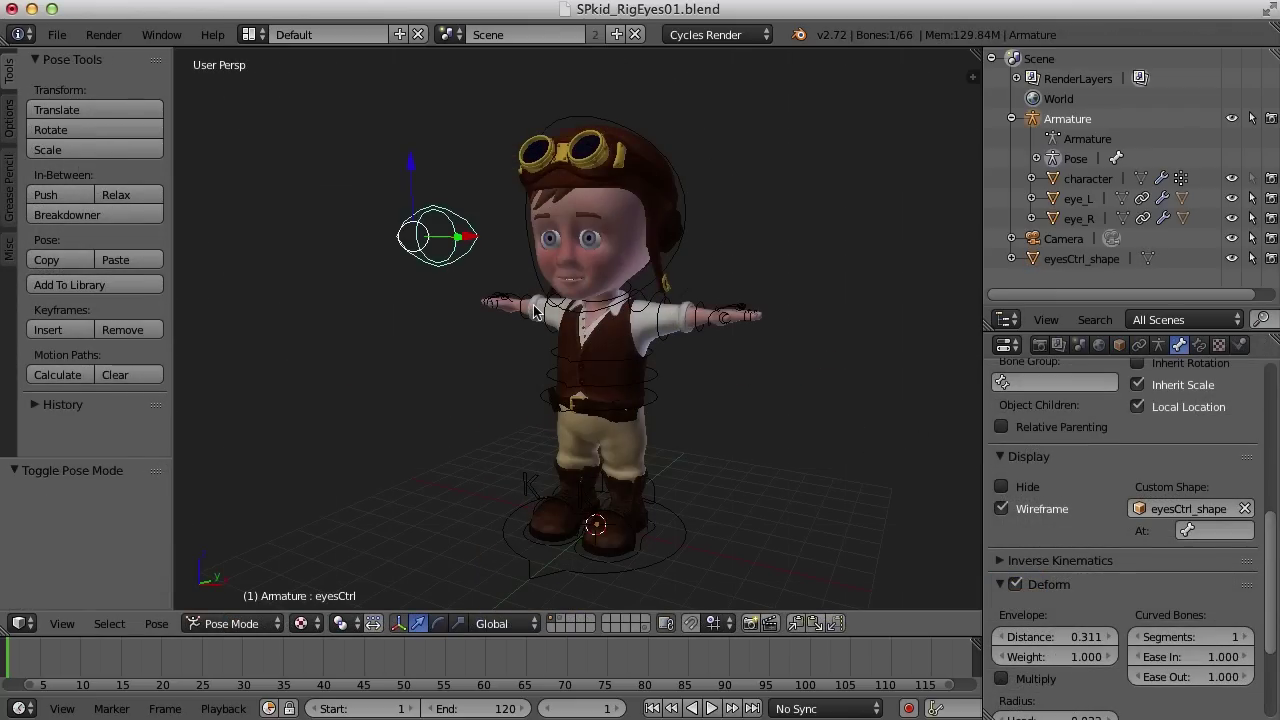
pyautogui.click(400, 624)
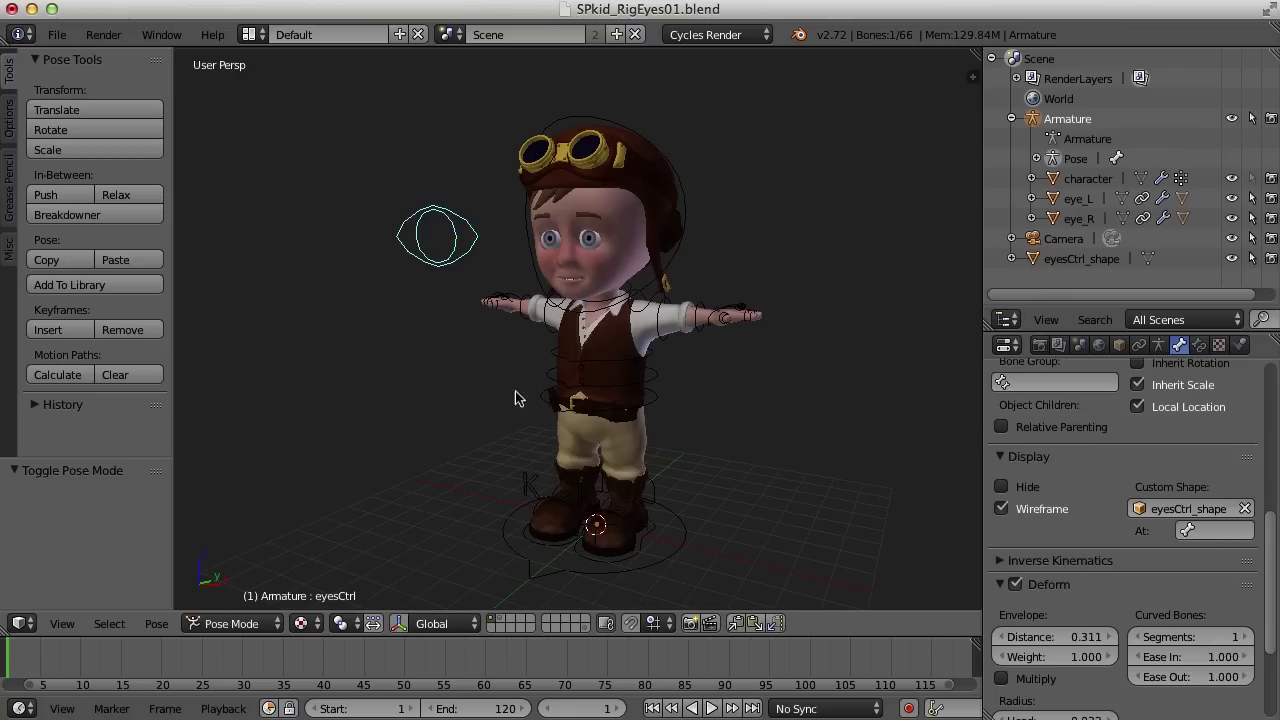
pyautogui.press('g')
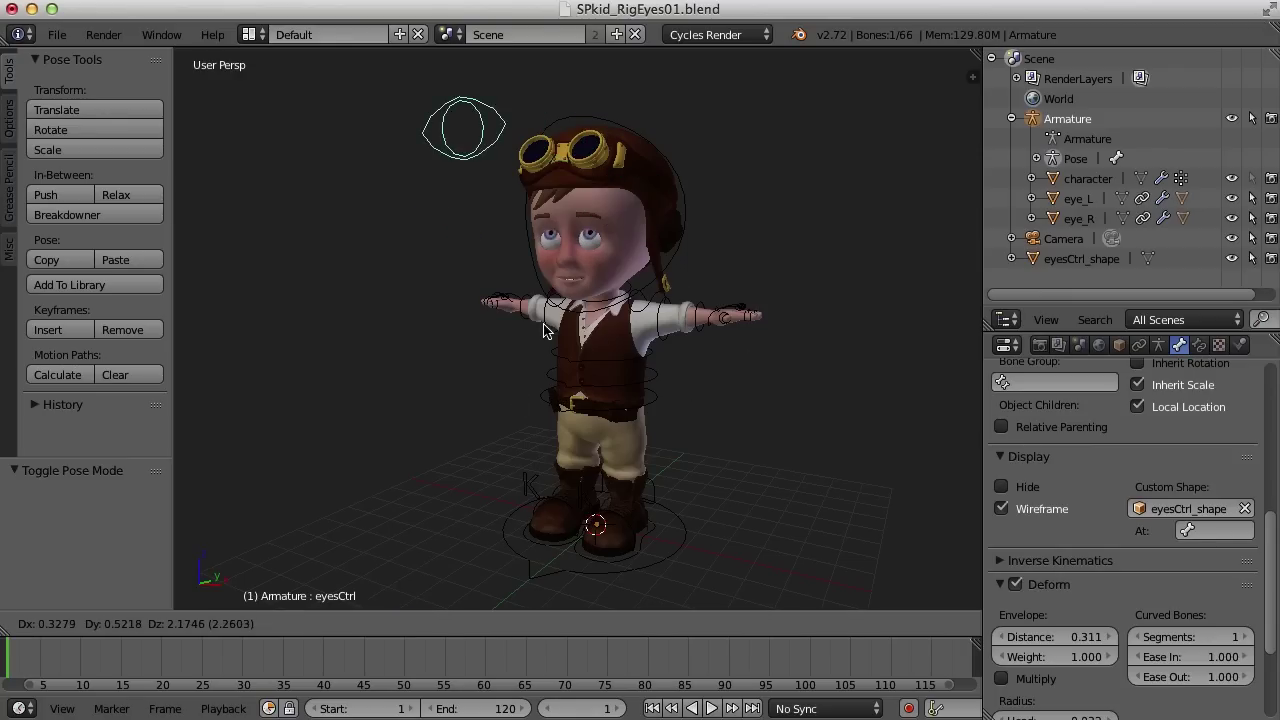
pyautogui.click(663, 366)
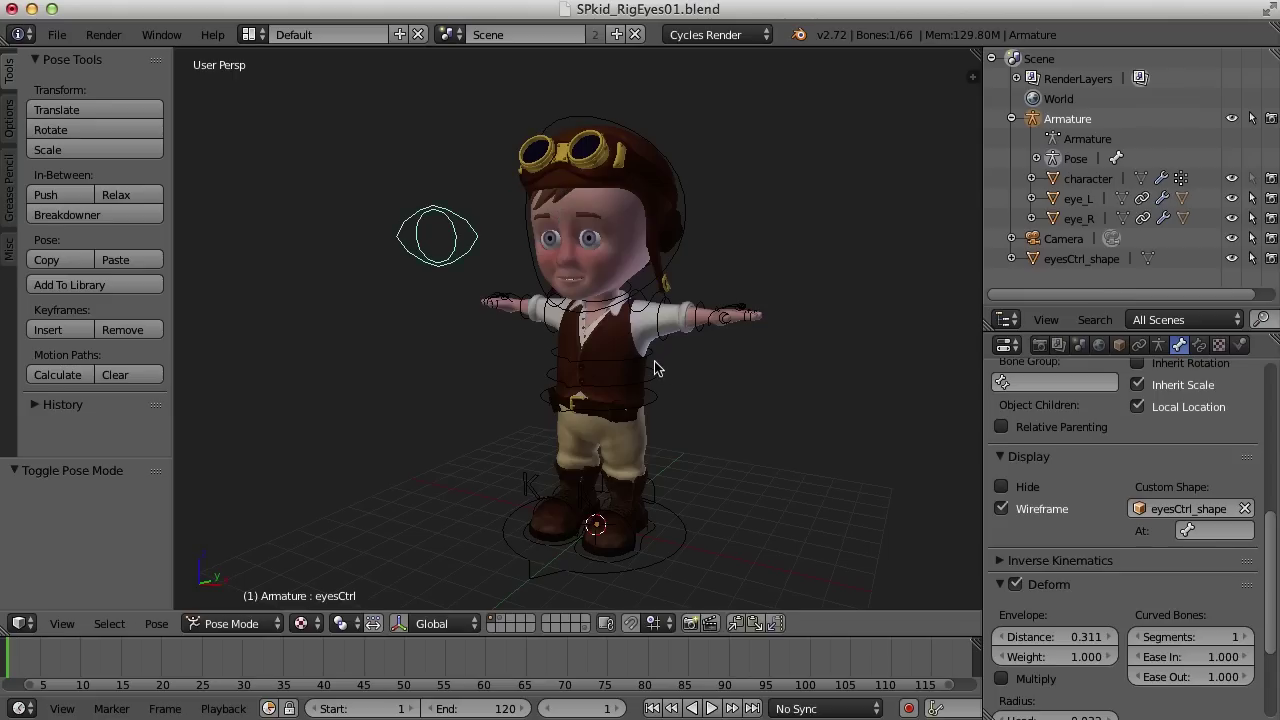
# Test whether the eyes keep their target by trackball-rotating the head bone, and cancel the rotation.
pyautogui.rightClick(678, 268)
pyautogui.press('r')
pyautogui.press('r')
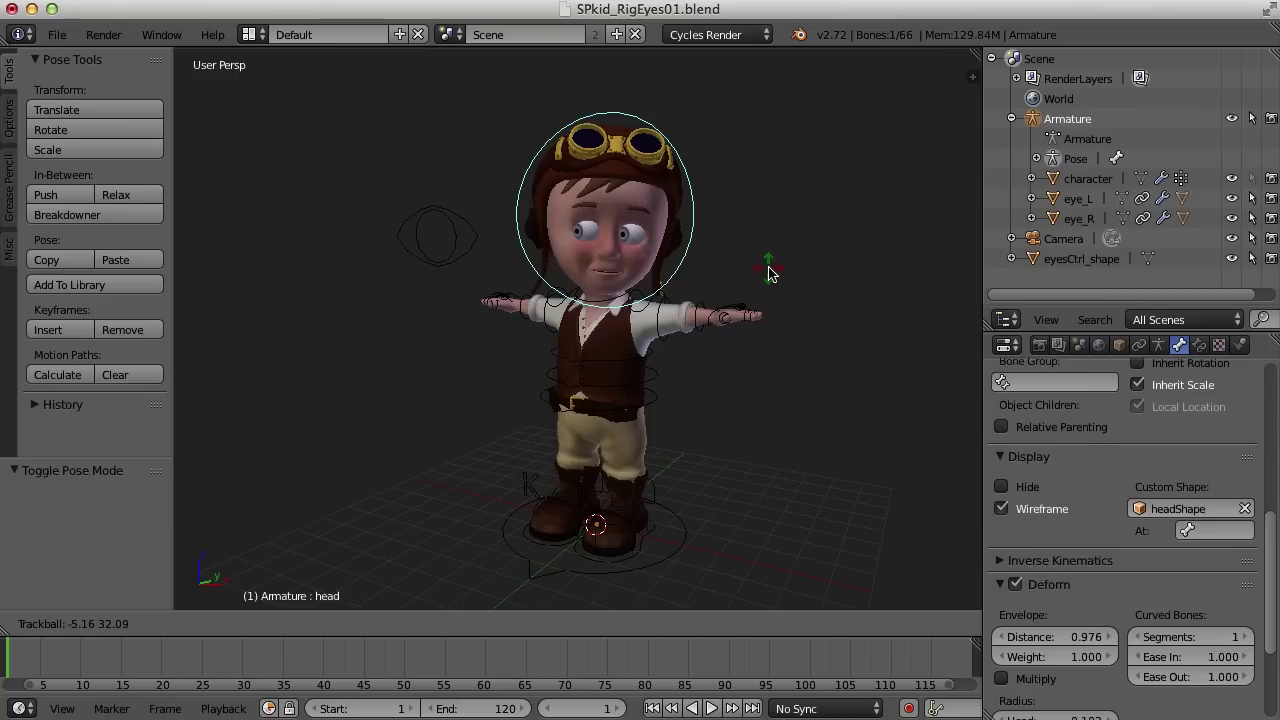
pyautogui.rightClick(768, 272)
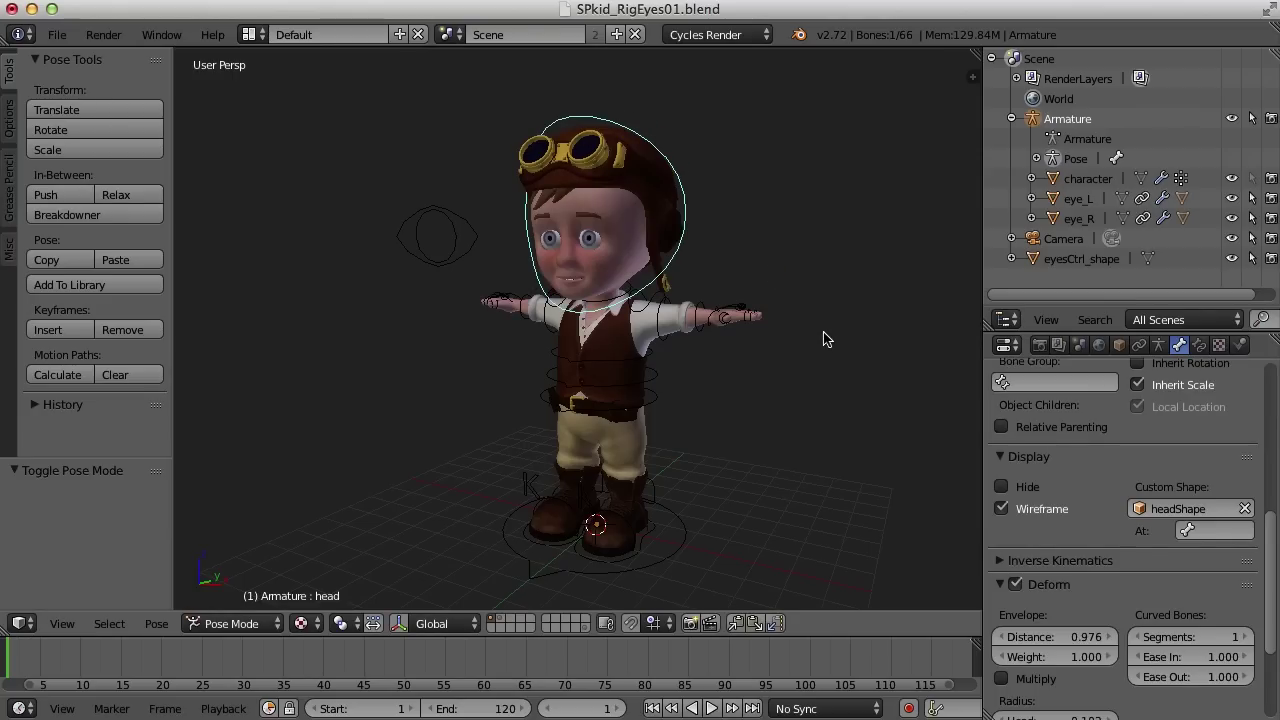
# Show the rotation manipulator, test-rotate the spine1 bone about 6.9° around the global X axis, and undo the rotation.
pyautogui.moveTo(826, 330); pyautogui.dragTo(677, 334, button='middle')
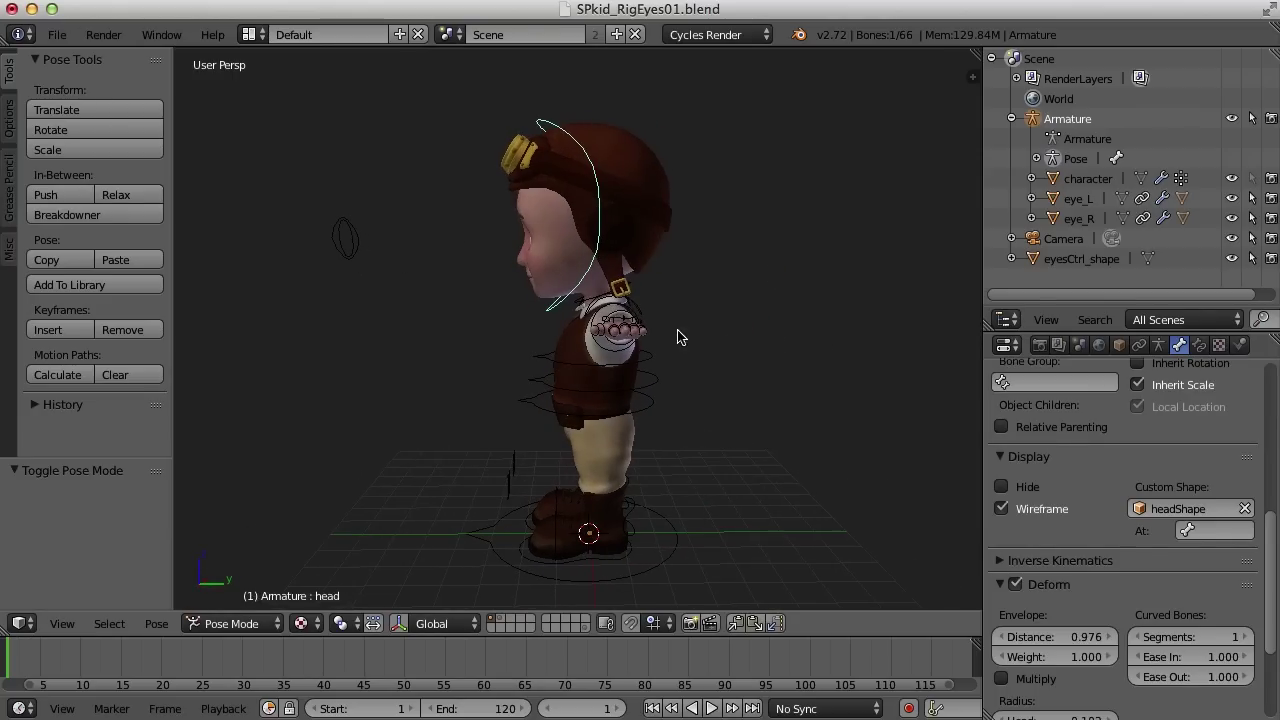
pyautogui.rightClick(657, 378)
pyautogui.moveTo(660, 380); pyautogui.dragTo(714, 390, button='middle')
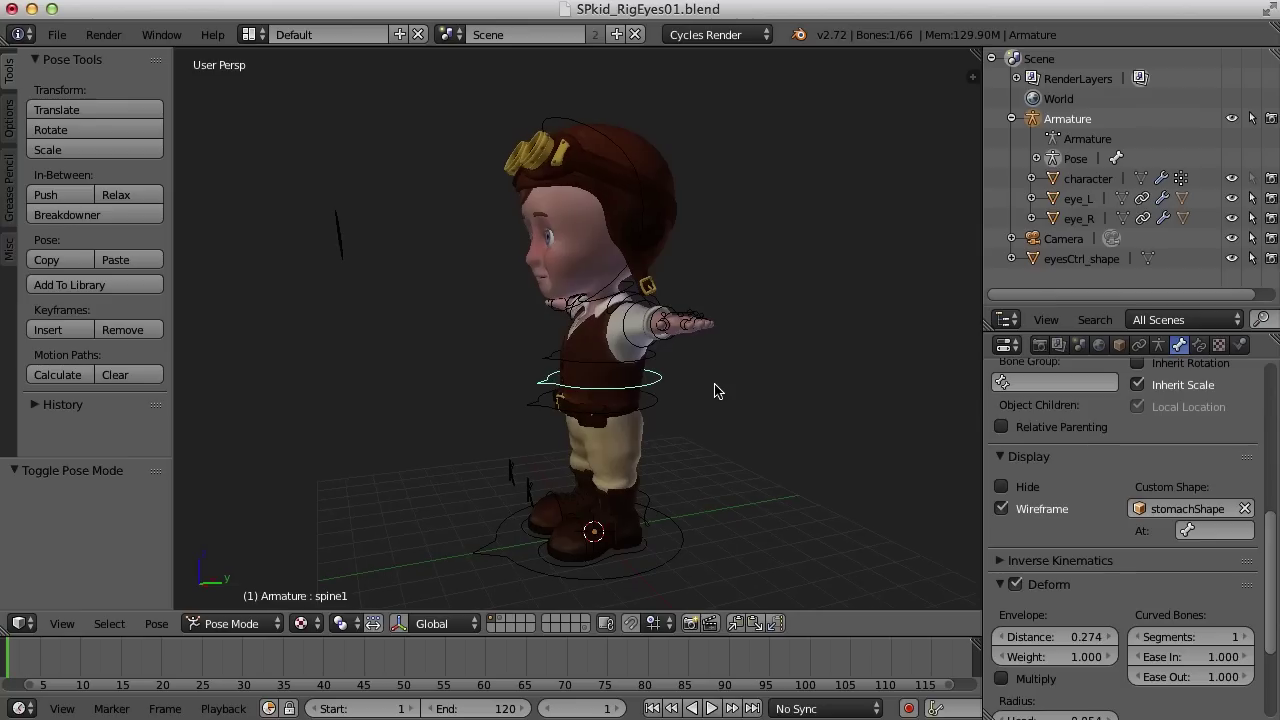
pyautogui.hotkey('ctrl', 'space')
pyautogui.moveTo(570, 348); pyautogui.dragTo(763, 380)
pyautogui.press('super+z')
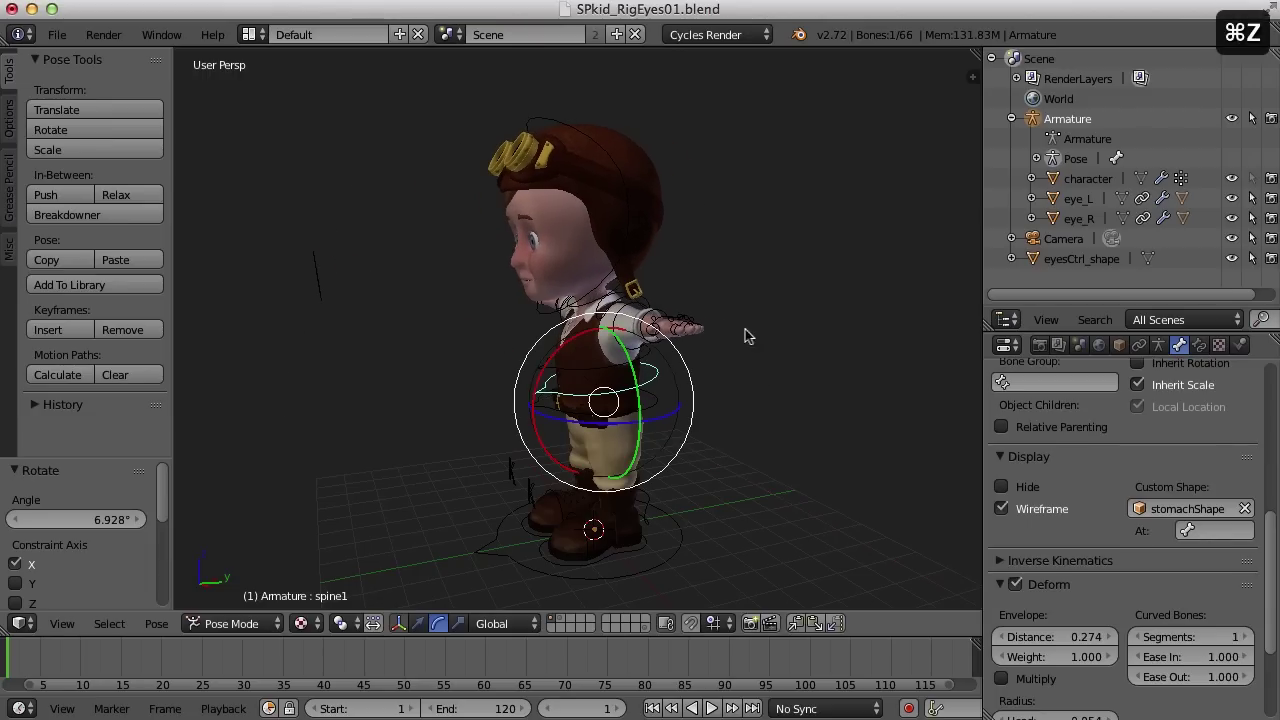
# Switch the armature from Pose Mode to Edit Mode.
pyautogui.moveTo(748, 336); pyautogui.dragTo(351, 561, button='middle')
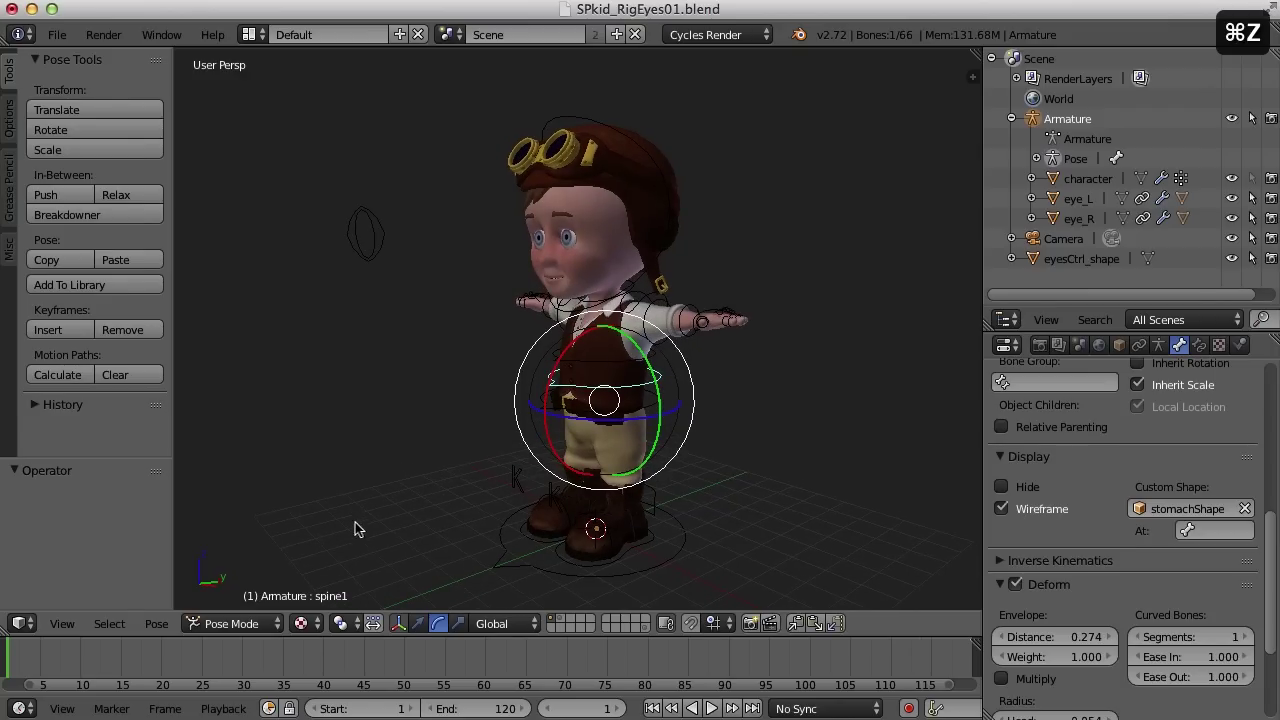
pyautogui.click(222, 626)
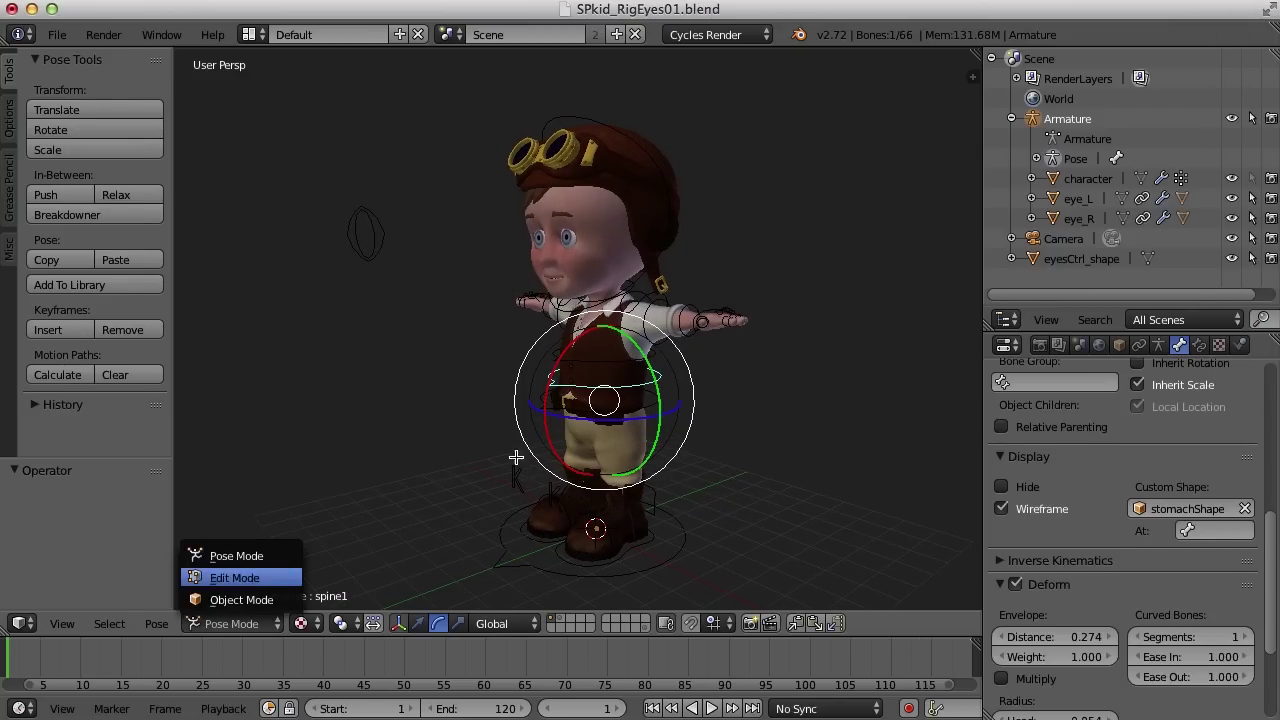
pyautogui.press('Tab')
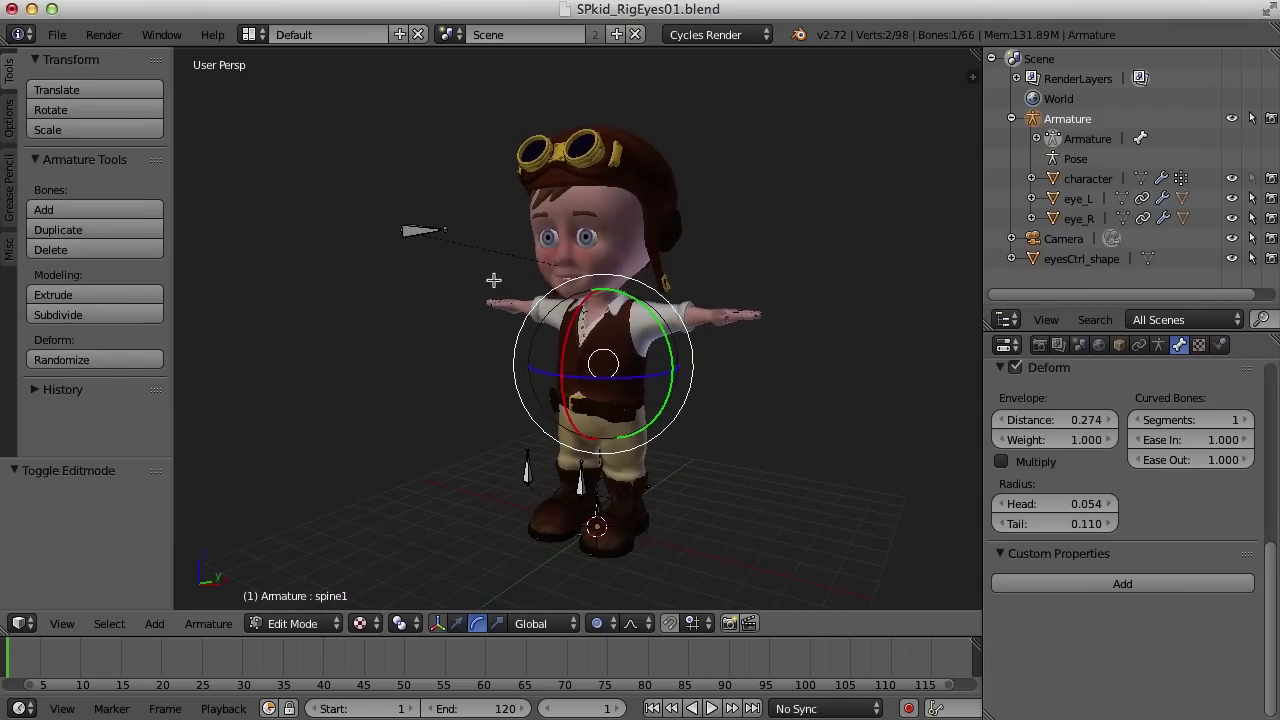
# Parent the eyesCtrl bone to the MasterCtrl bone at the character's feet using Keep Offset.
pyautogui.rightClick(413, 232)
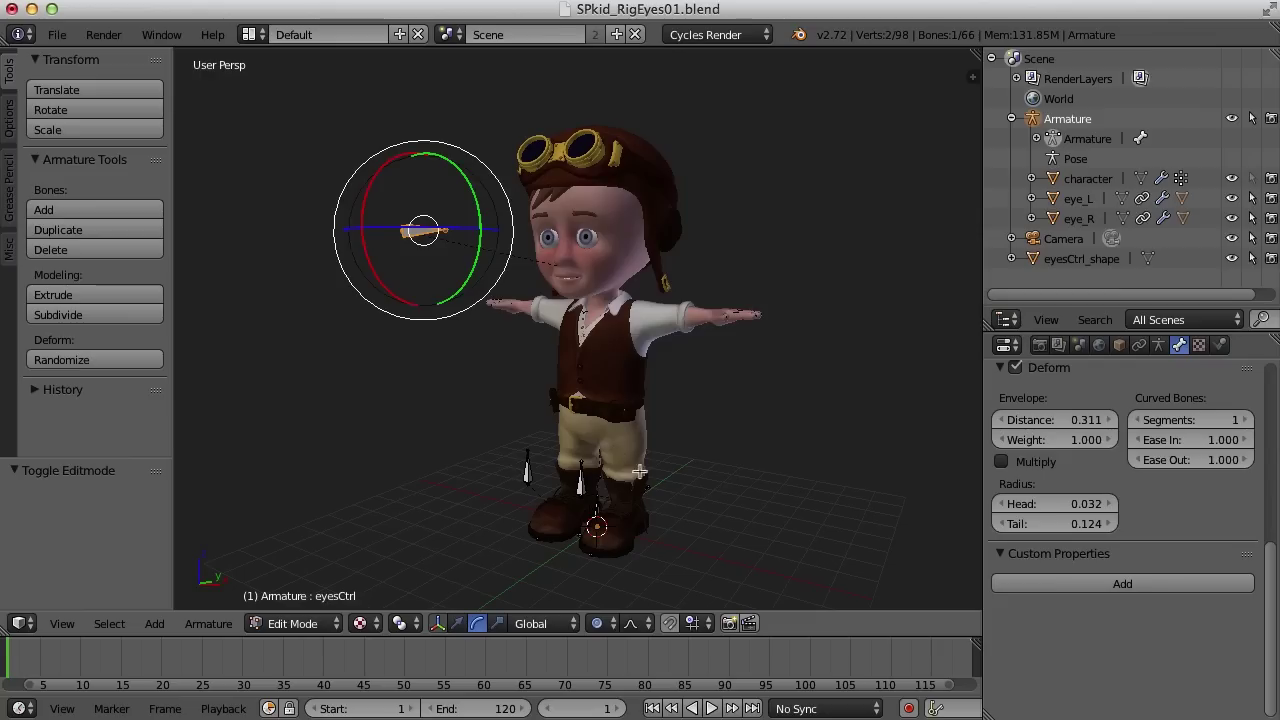
pyautogui.scroll(3, 652, 443)
pyautogui.scroll(3, 652, 422)
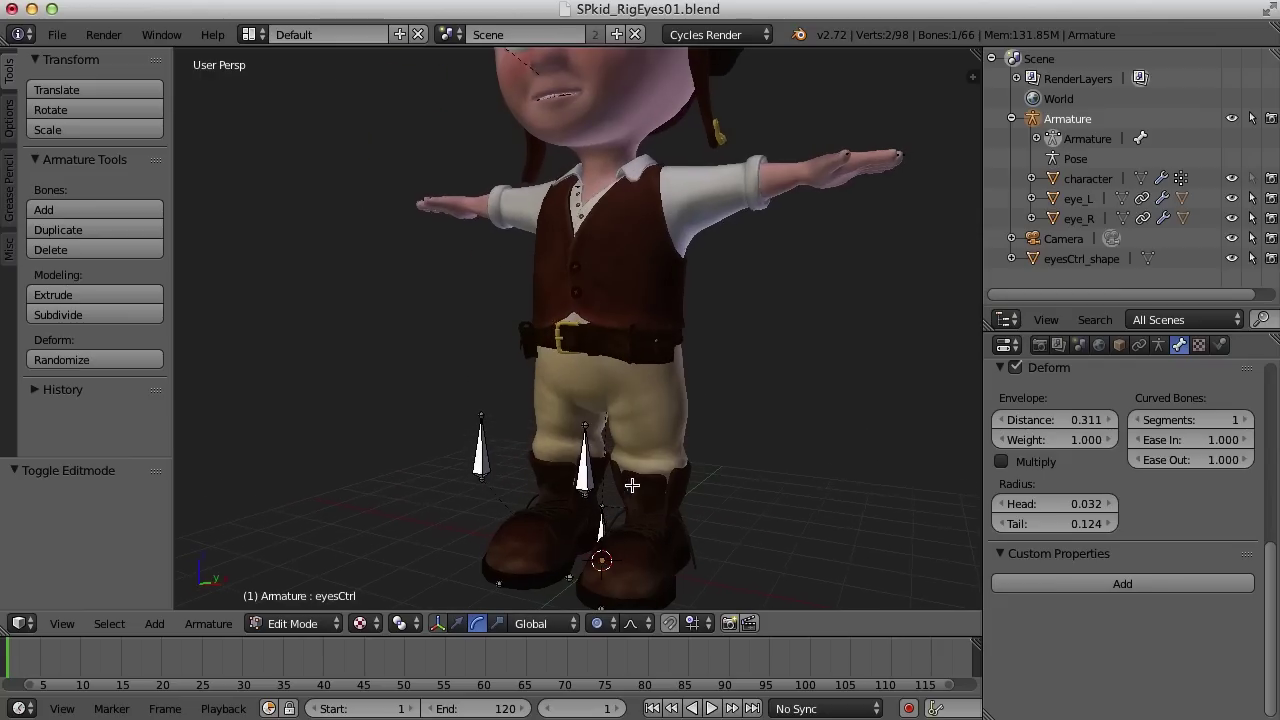
pyautogui.scroll(-5, 600, 530)
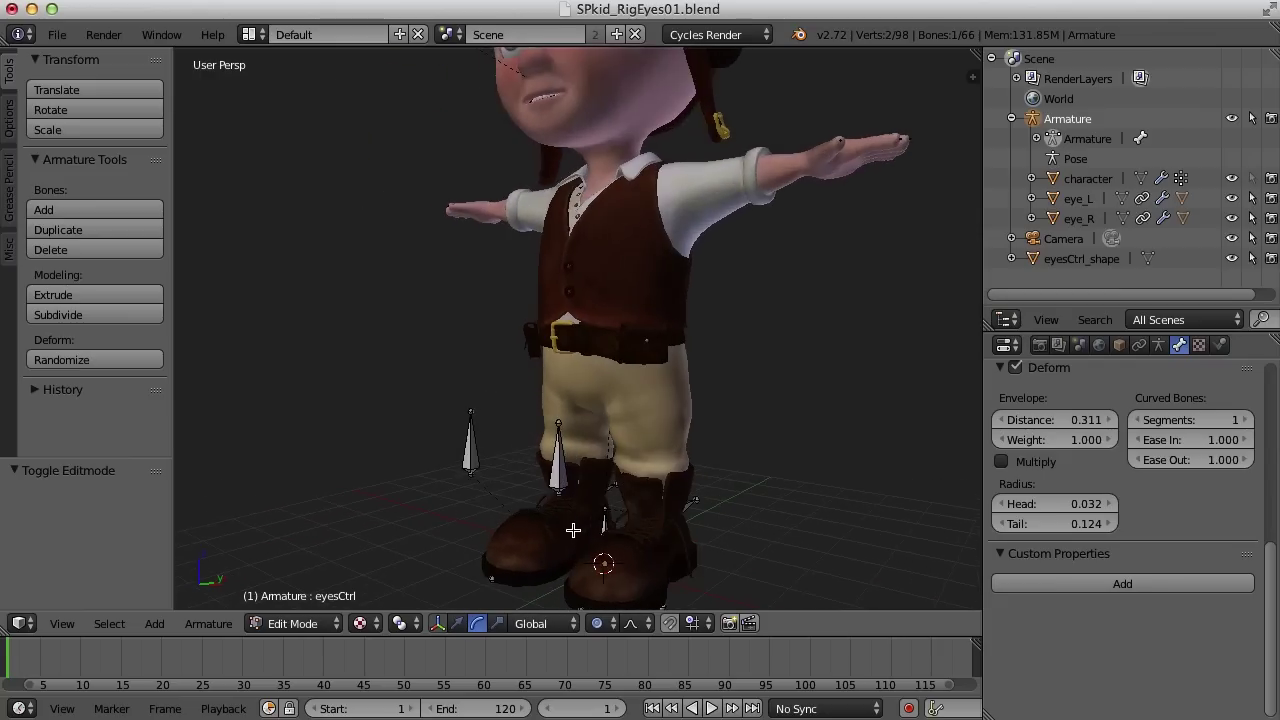
pyautogui.scroll(2, 440, 340)
pyautogui.moveTo(486, 429); pyautogui.dragTo(594, 480, button='middle')
pyautogui.keyDown('shift'); pyautogui.rightClick(592, 500); pyautogui.keyUp('shift')
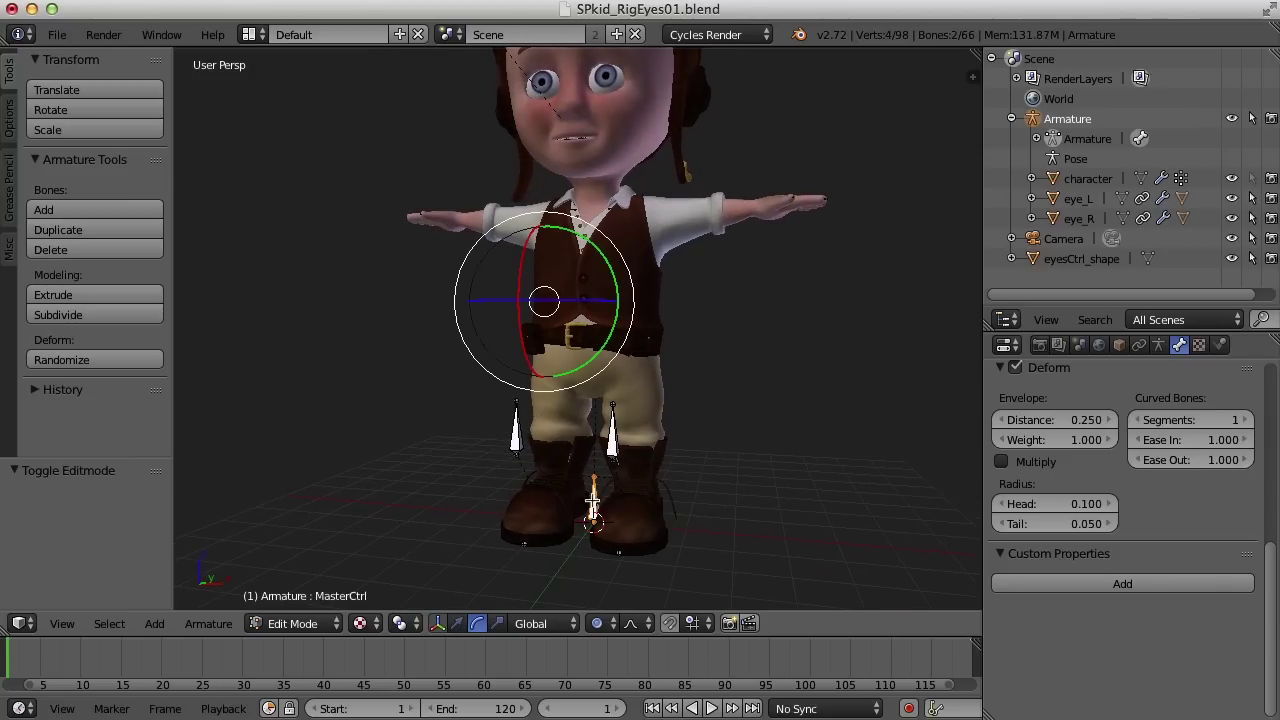
pyautogui.moveTo(711, 487)
pyautogui.mouseDown(button='middle')
pyautogui.moveTo(451, 486)
pyautogui.moveTo(733, 477)
pyautogui.mouseUp(button='middle')
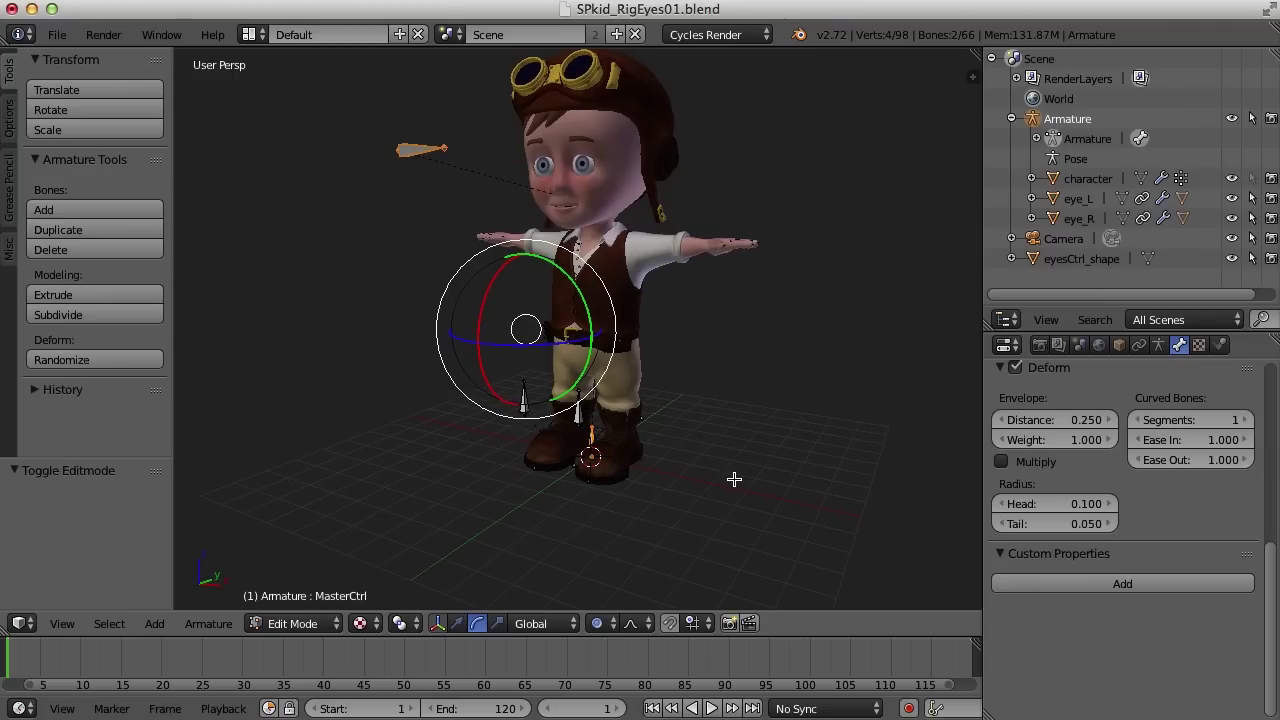
pyautogui.hotkey('ctrl', 'p')
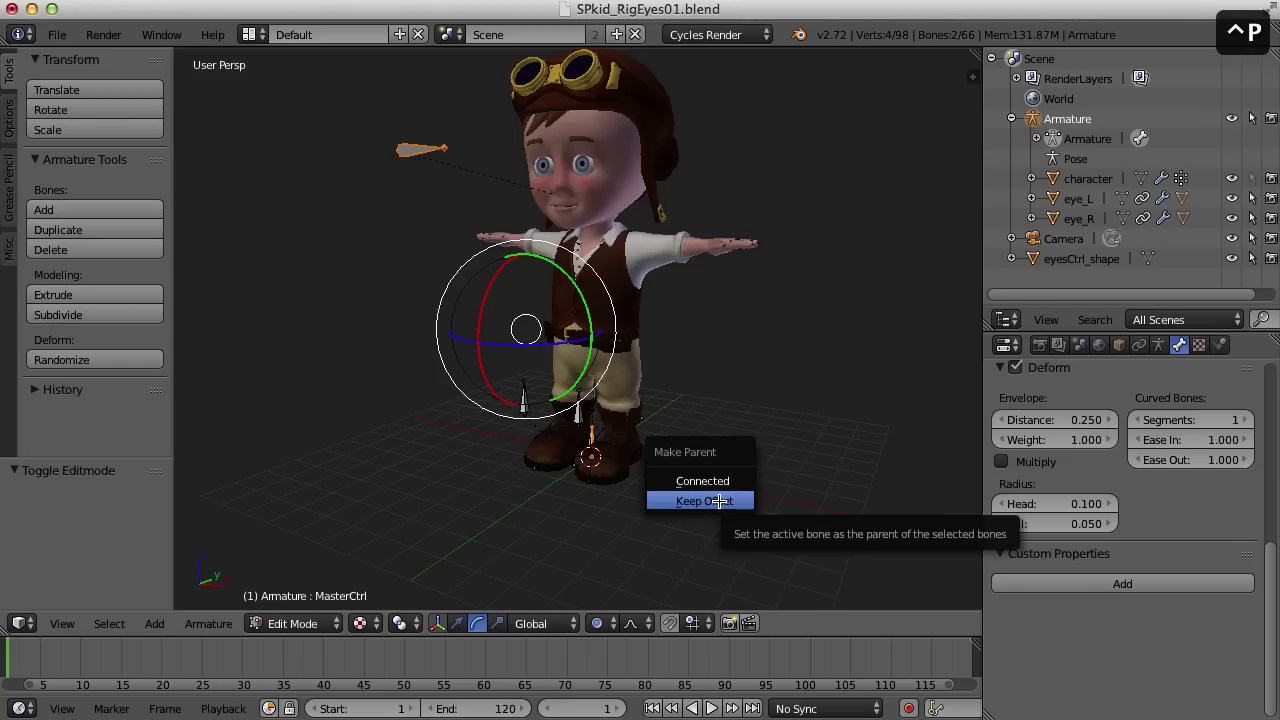
pyautogui.click(718, 502)
pyautogui.moveTo(743, 431); pyautogui.dragTo(694, 437, button='middle')
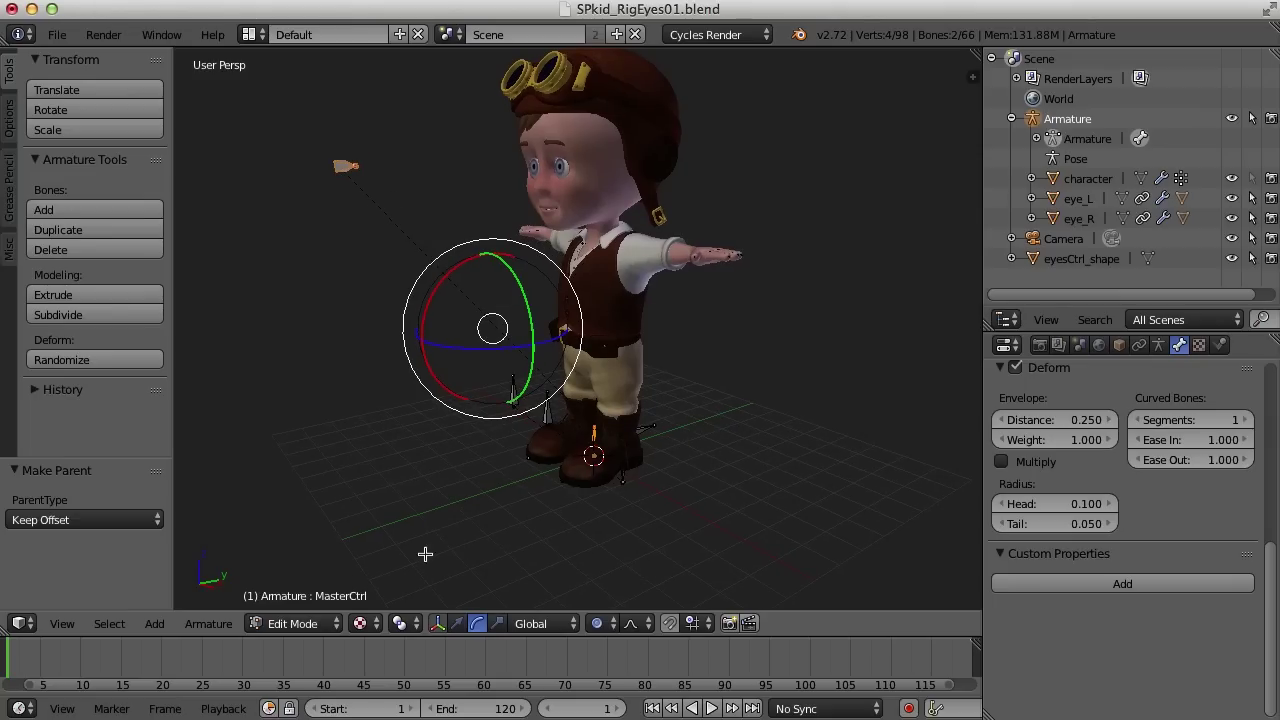
# Return to Pose Mode, test-rotate the spine1 bone around the global X axis to check the eyesCtrl parenting, and undo the rotation.
pyautogui.click(312, 624)
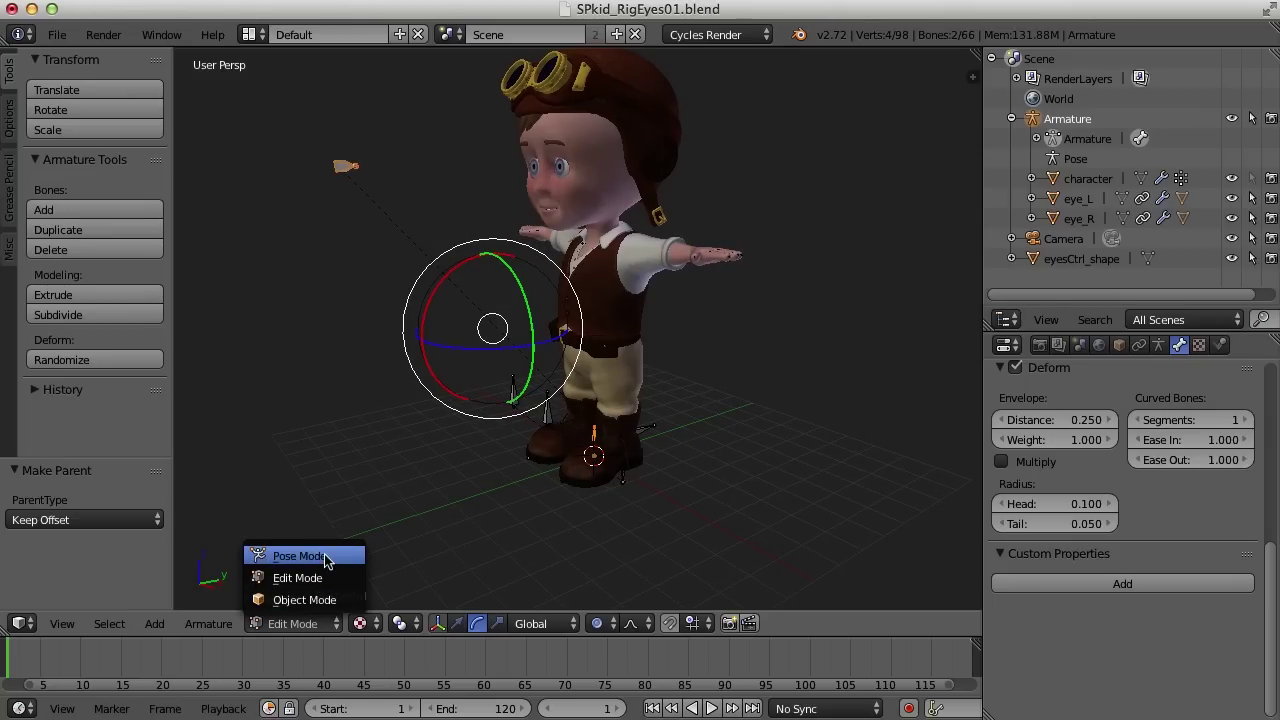
pyautogui.hotkey('ctrl', 'Tab')
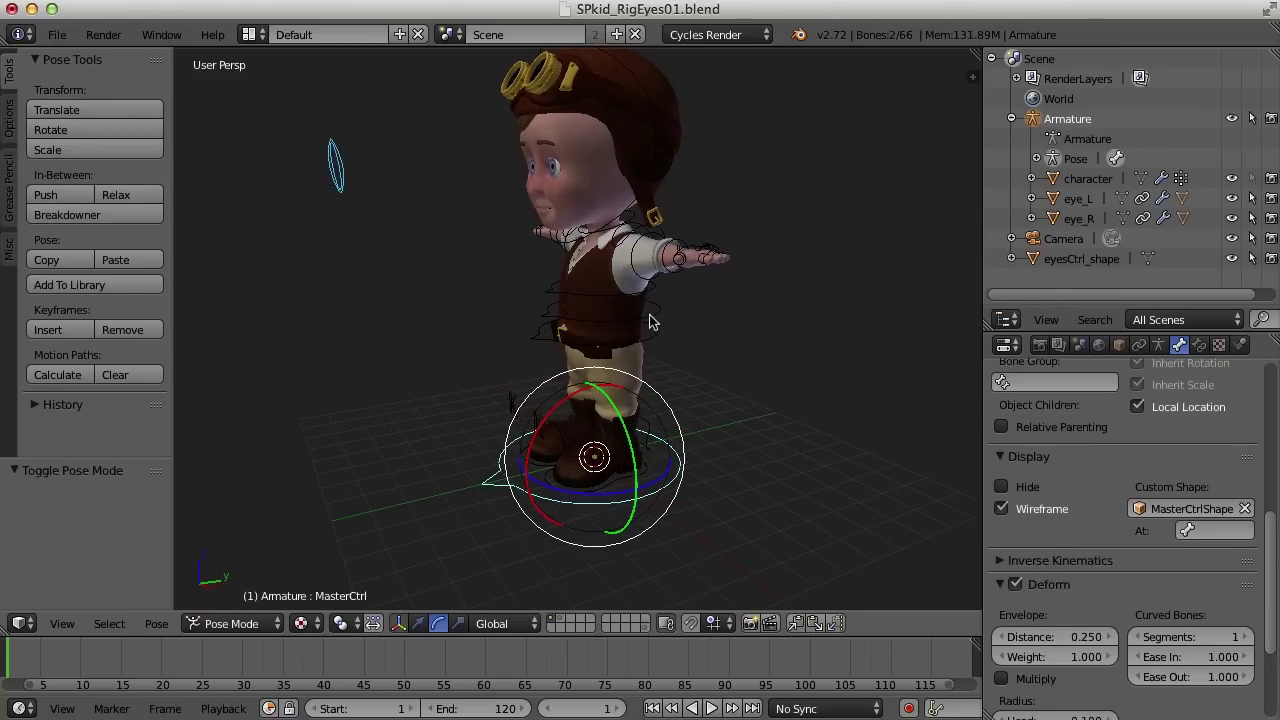
pyautogui.rightClick(652, 318)
pyautogui.moveTo(750, 427); pyautogui.dragTo(551, 297, button='middle')
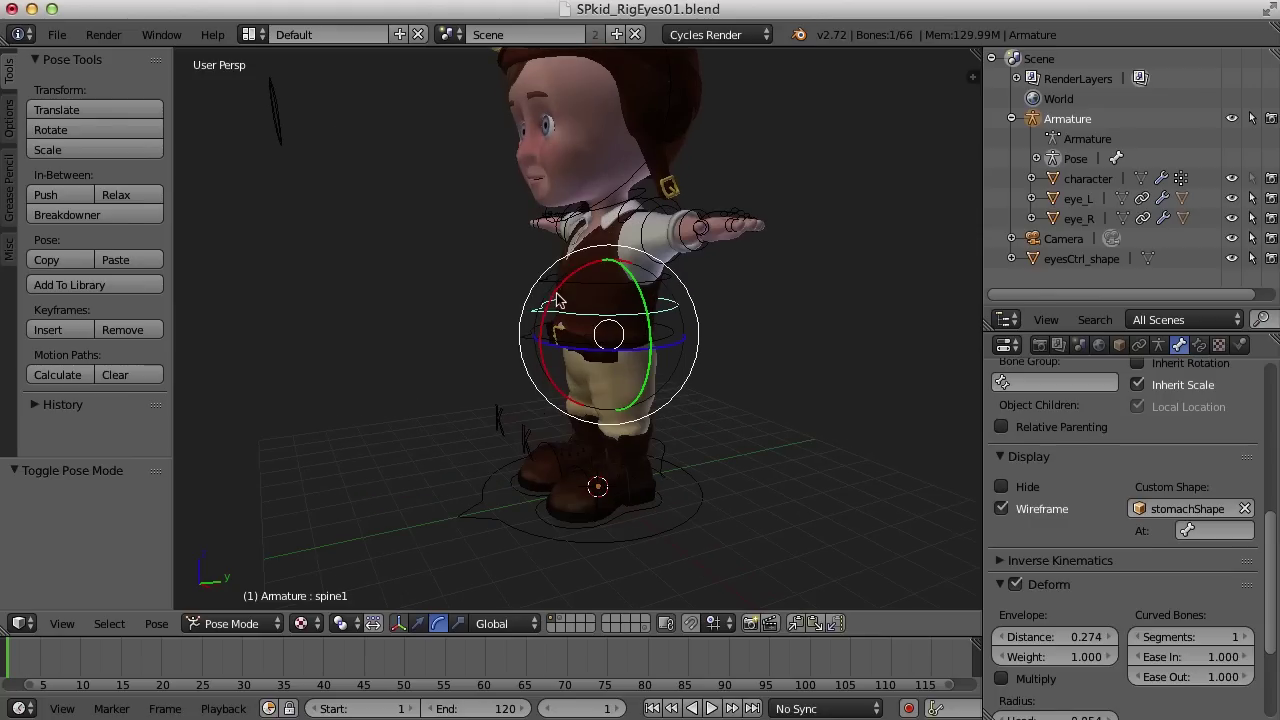
pyautogui.moveTo(551, 297); pyautogui.dragTo(757, 329)
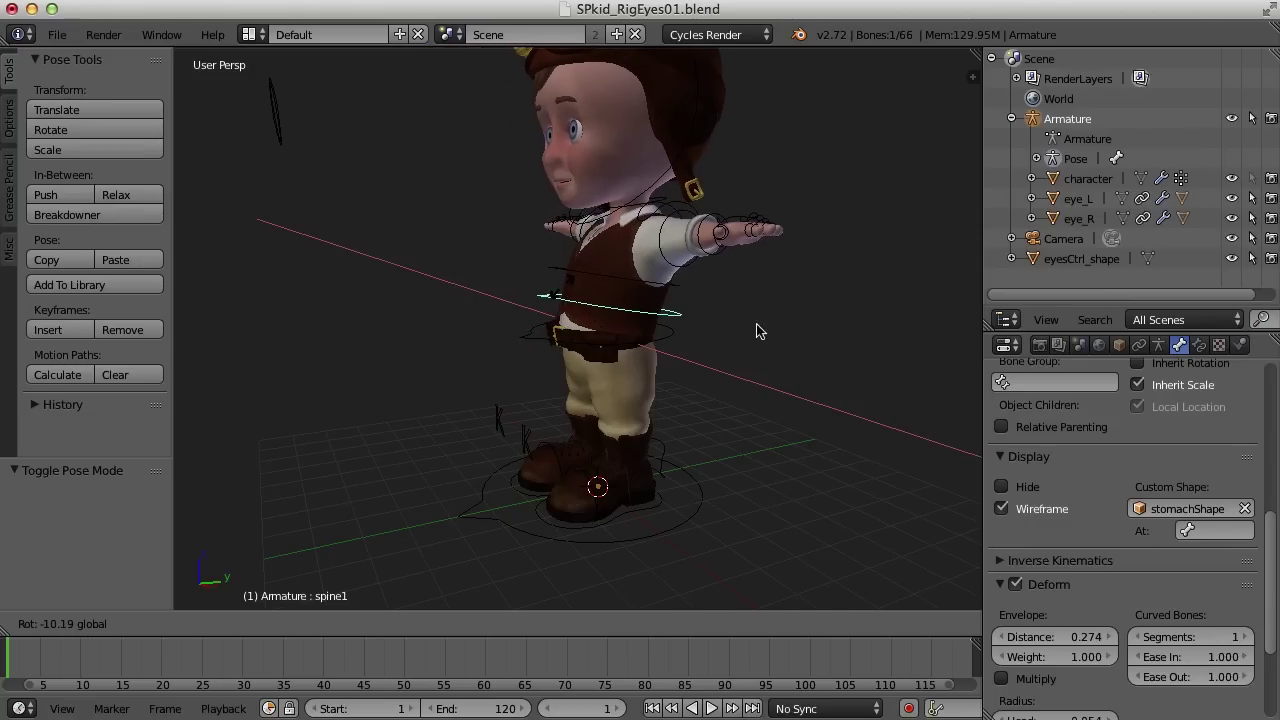
pyautogui.press('super+z')
# Lock the W, X, Y and Z rotation channels of the eyesCtrl bone in its transform properties.
pyautogui.moveTo(609, 425); pyautogui.dragTo(579, 286, button='middle')
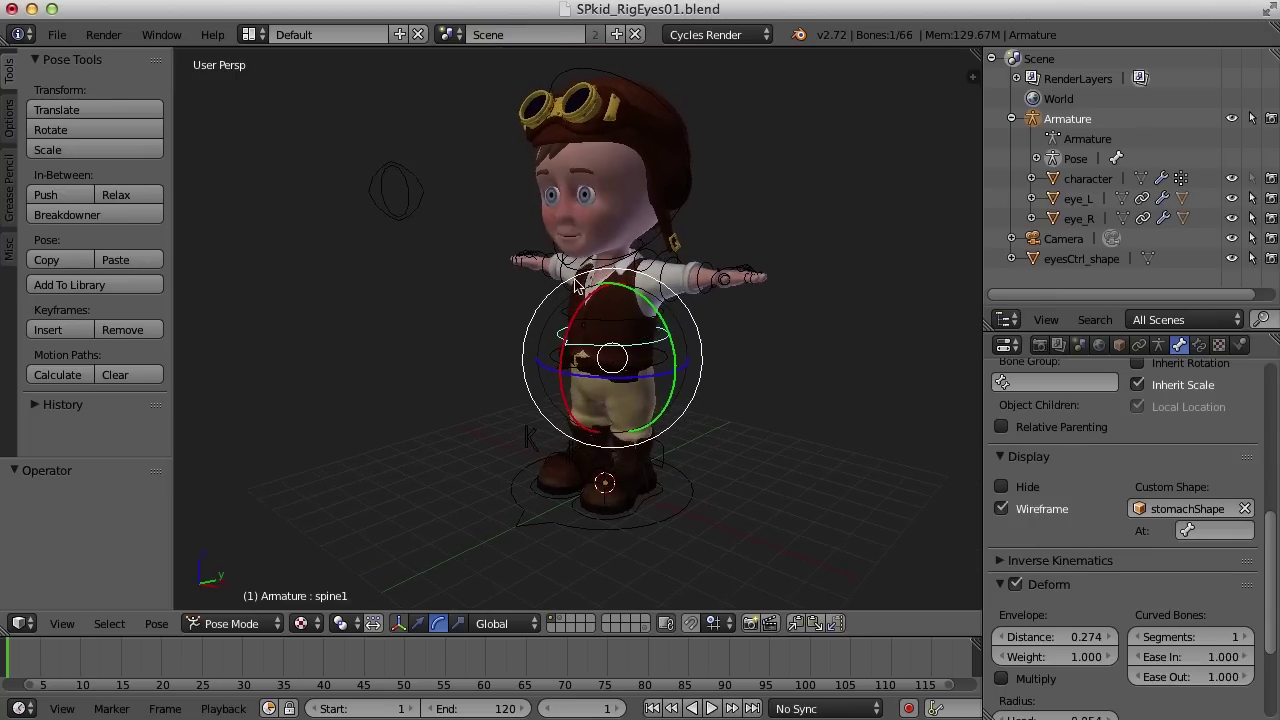
pyautogui.rightClick(405, 215)
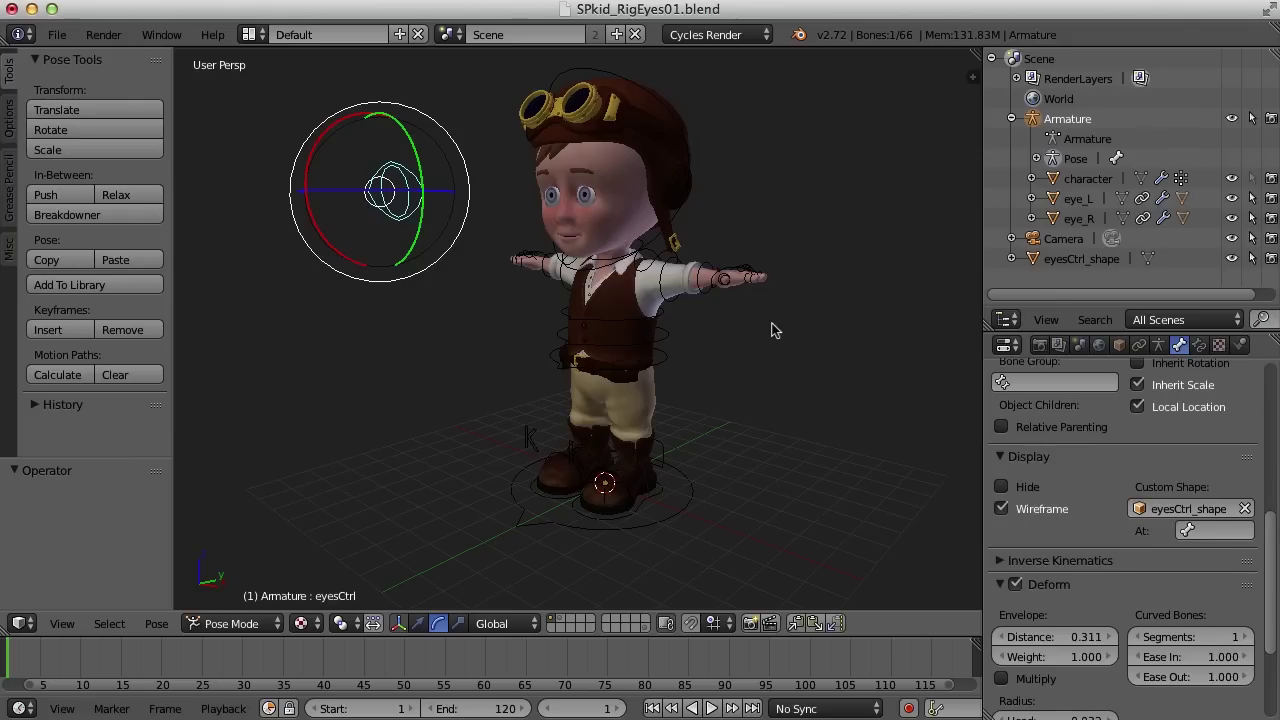
pyautogui.press('n')
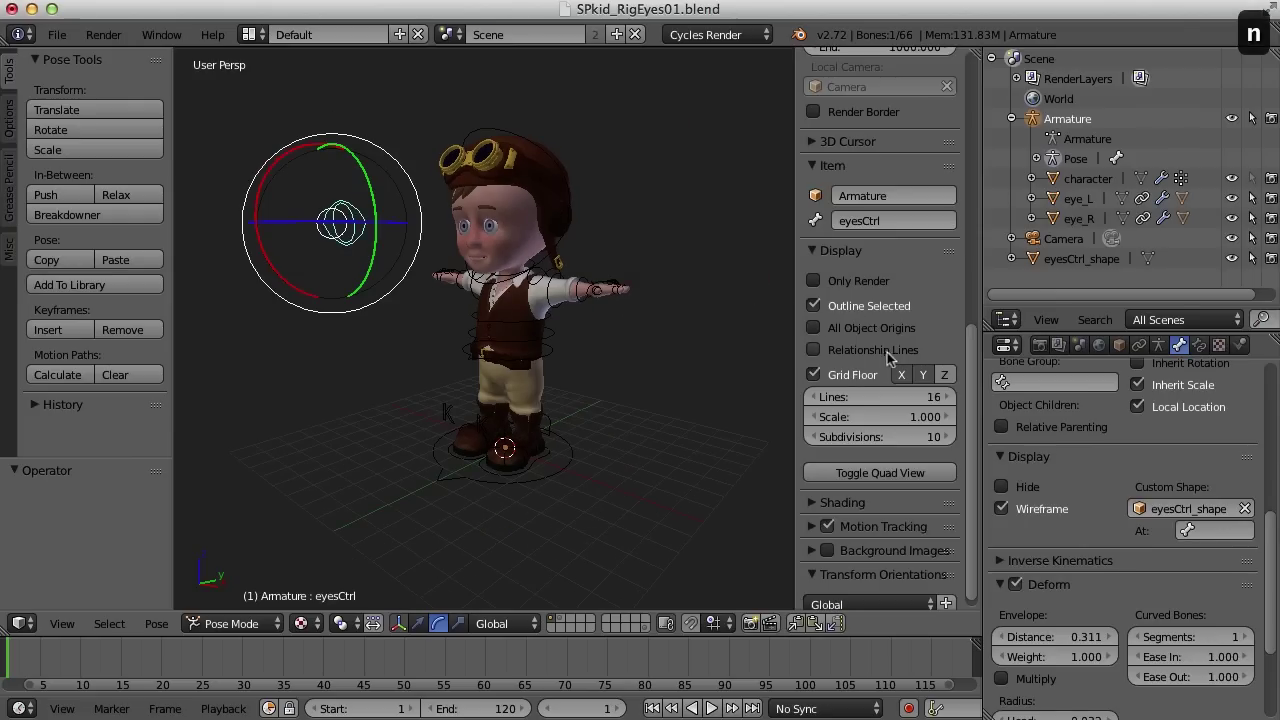
pyautogui.scroll(12, 887, 352)
pyautogui.scroll(3, 887, 353)
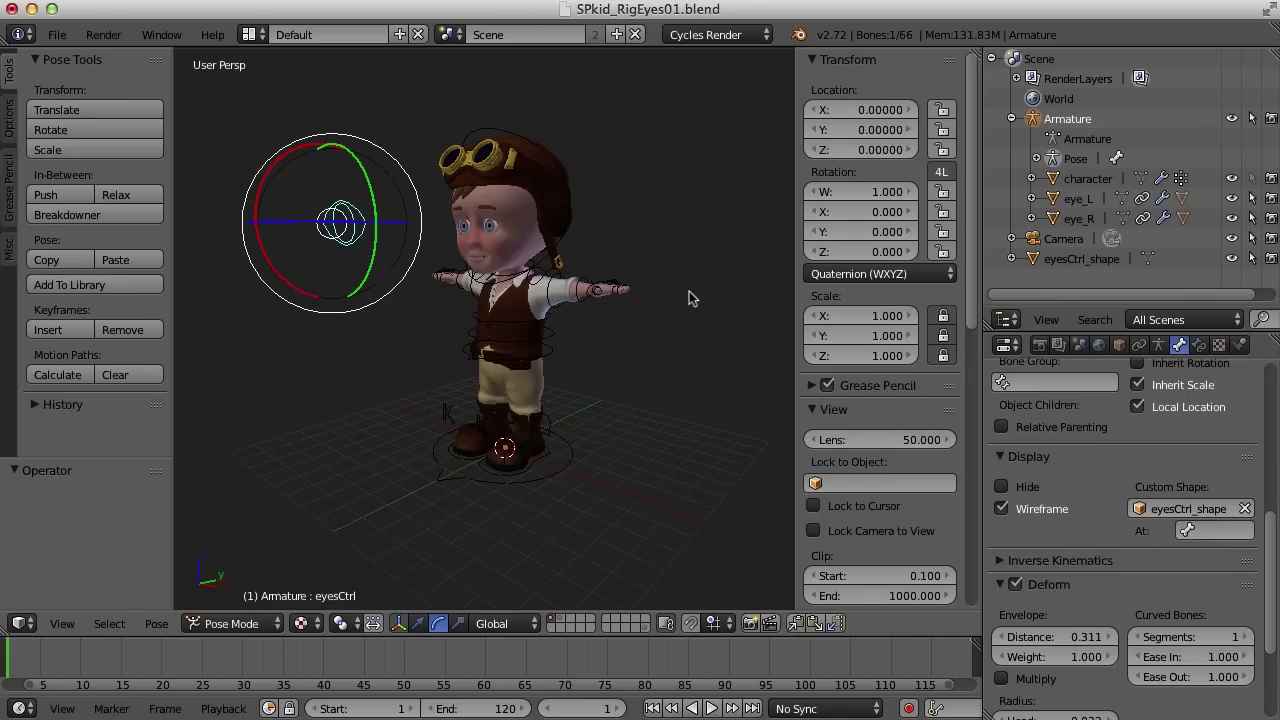
pyautogui.moveTo(671, 291); pyautogui.dragTo(460, 233, button='middle')
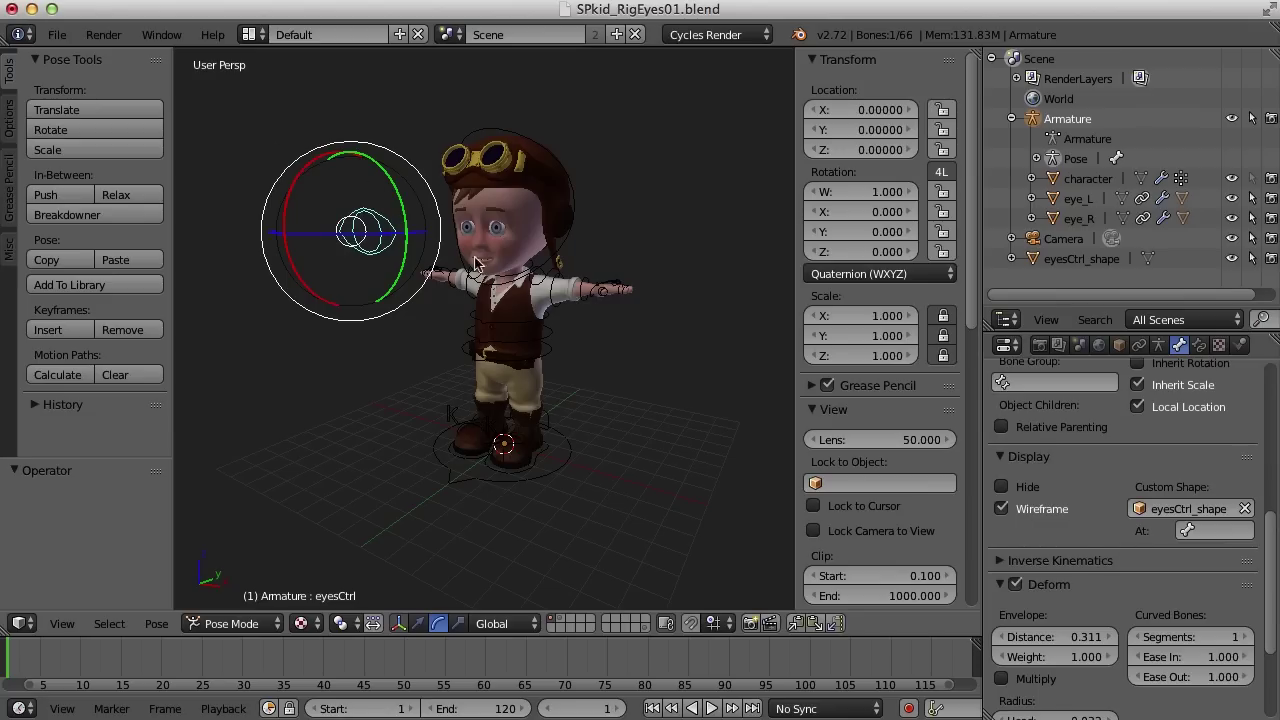
pyautogui.click(942, 231)
pyautogui.click(943, 251)
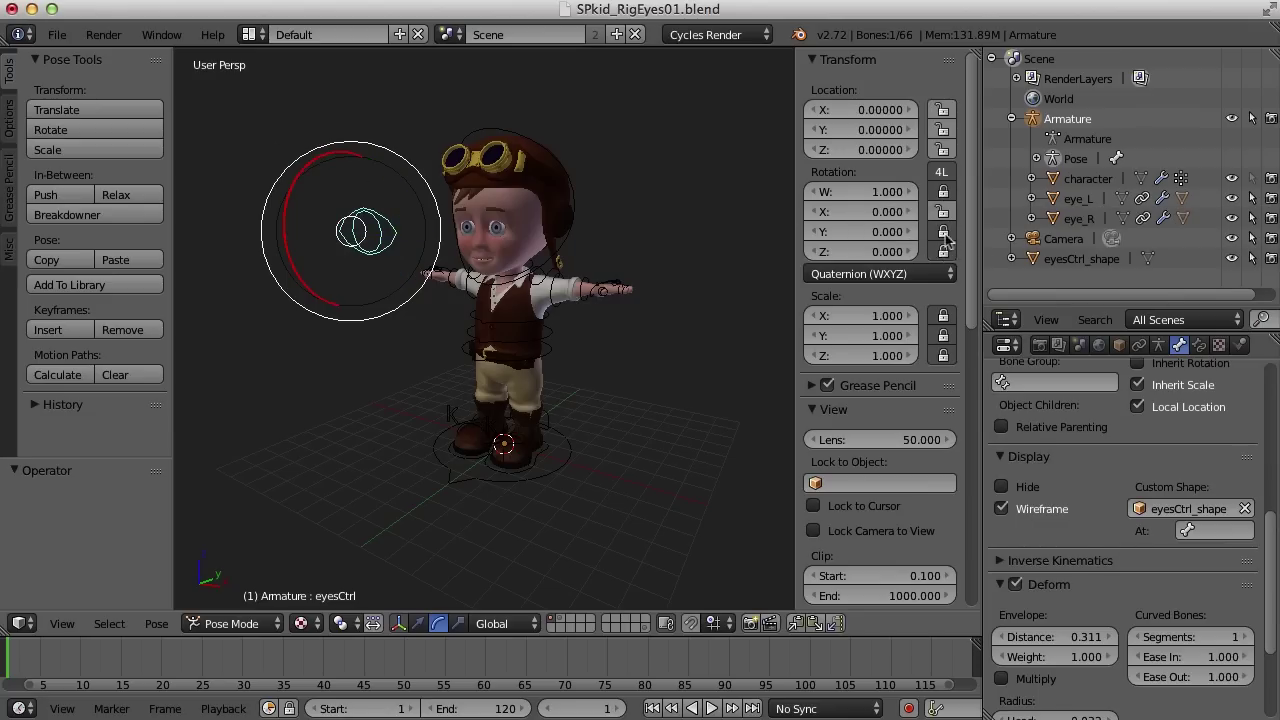
pyautogui.click(942, 211)
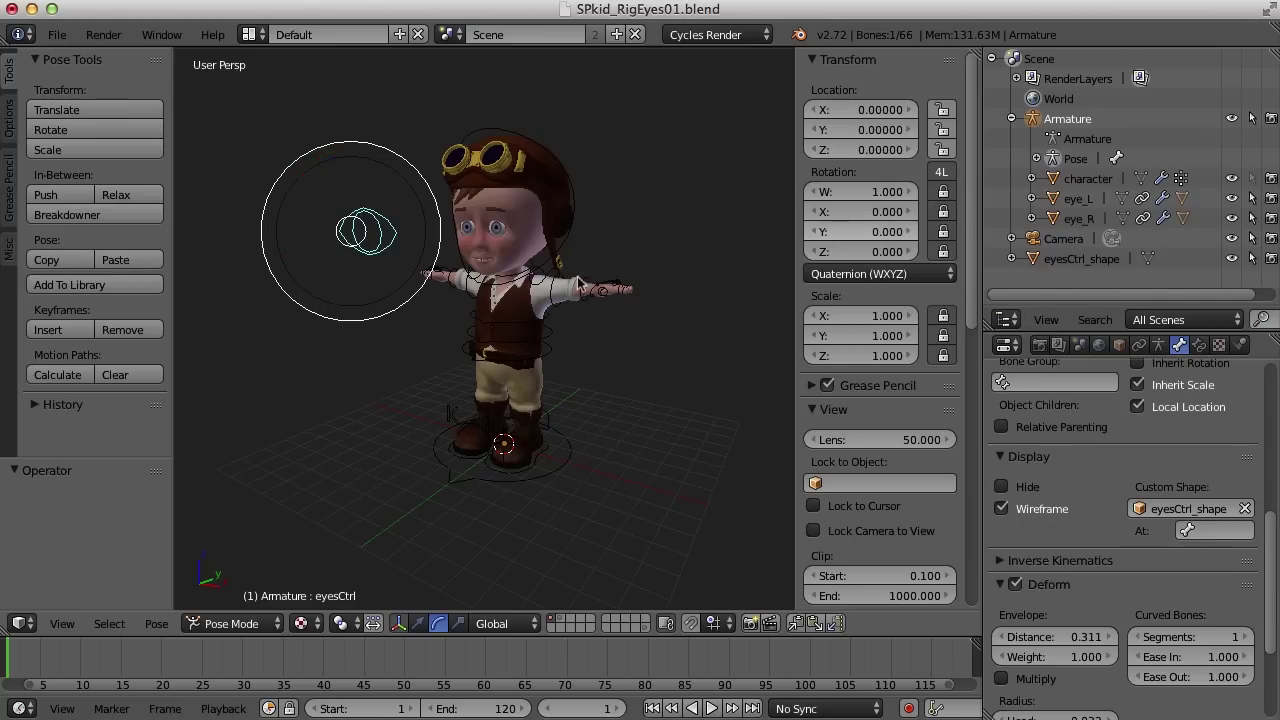
# Hide the transform manipulator, test-move the eyesCtrl bone freely, and cancel the move.
pyautogui.hotkey('ctrl', 'space')
pyautogui.press('g')
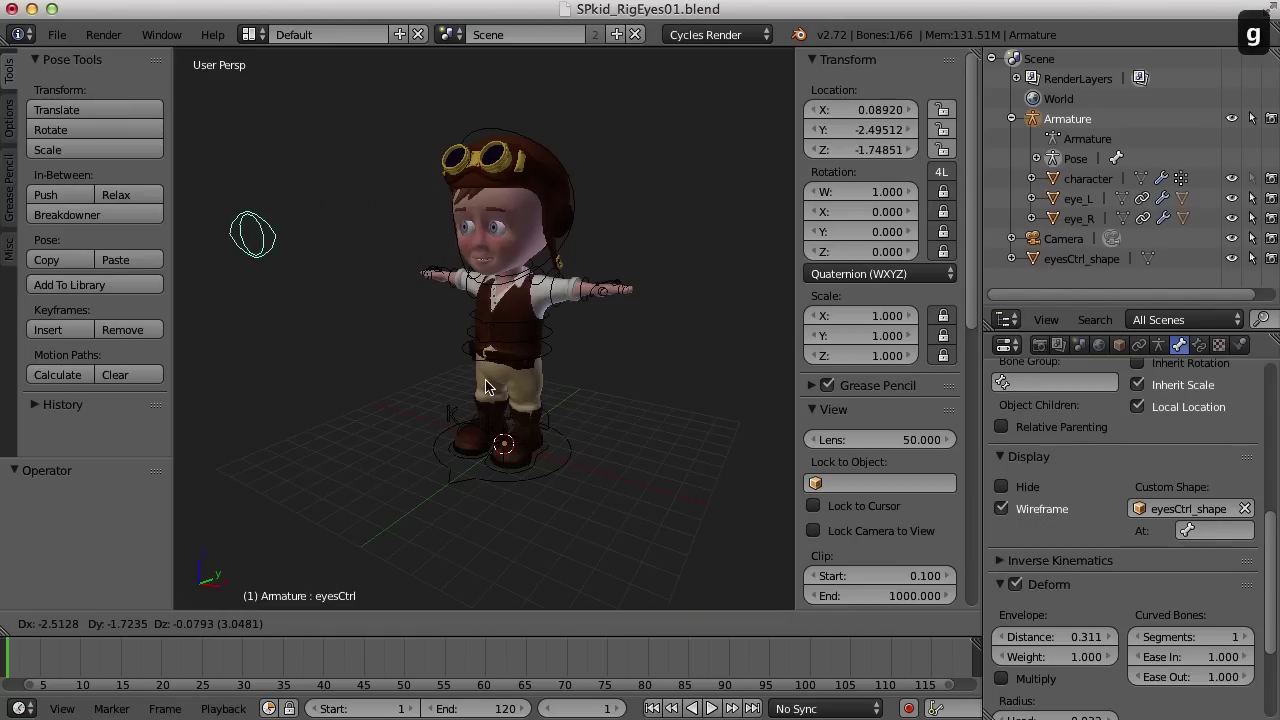
pyautogui.press('Escape')
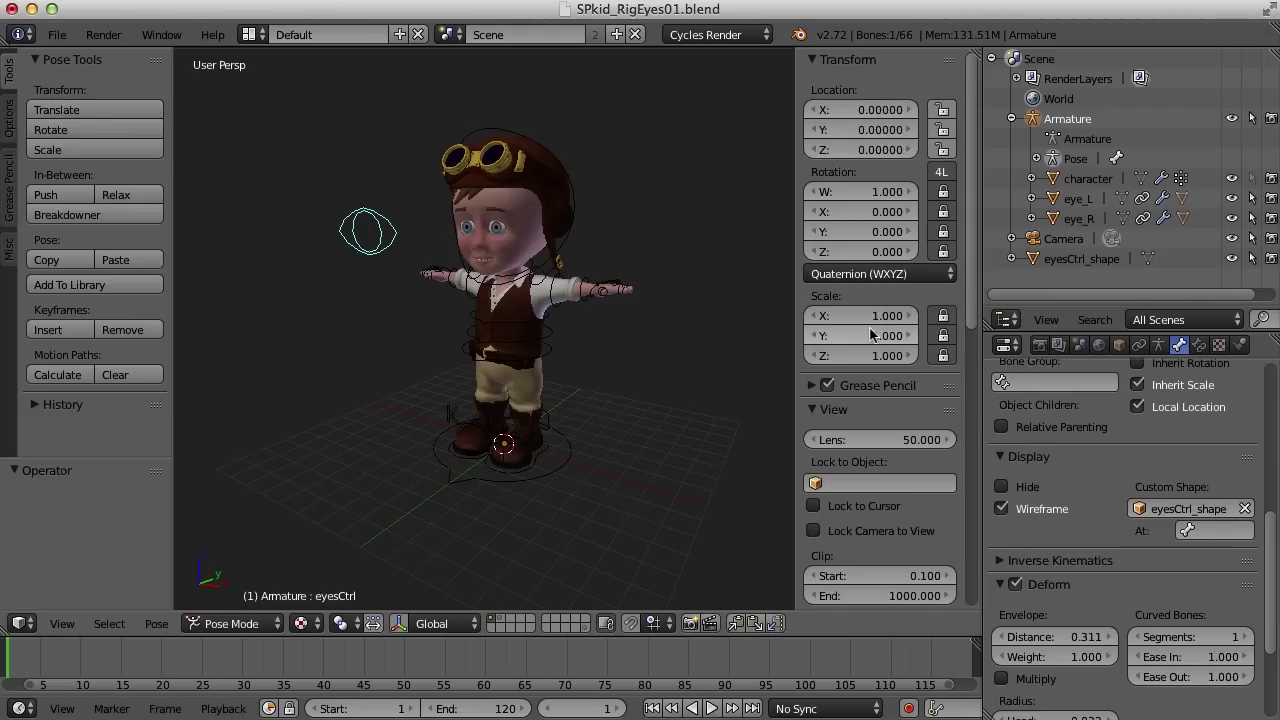
pyautogui.scroll(2, 641, 315)
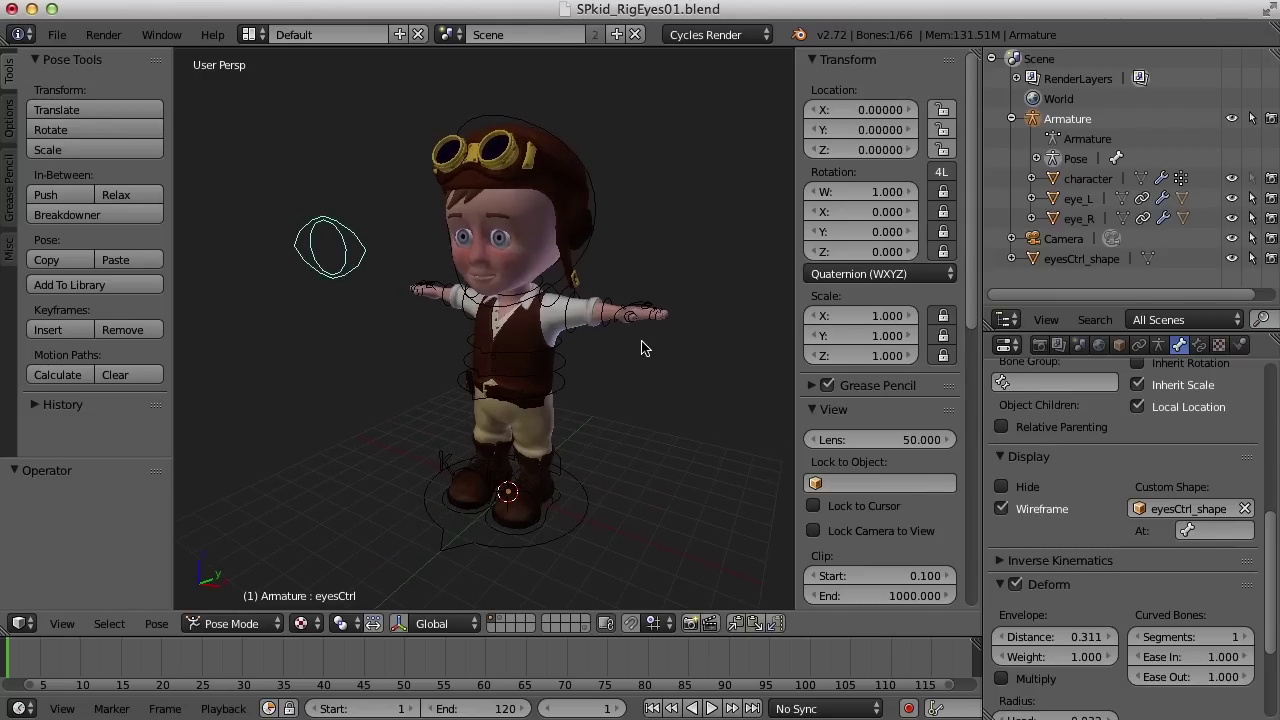